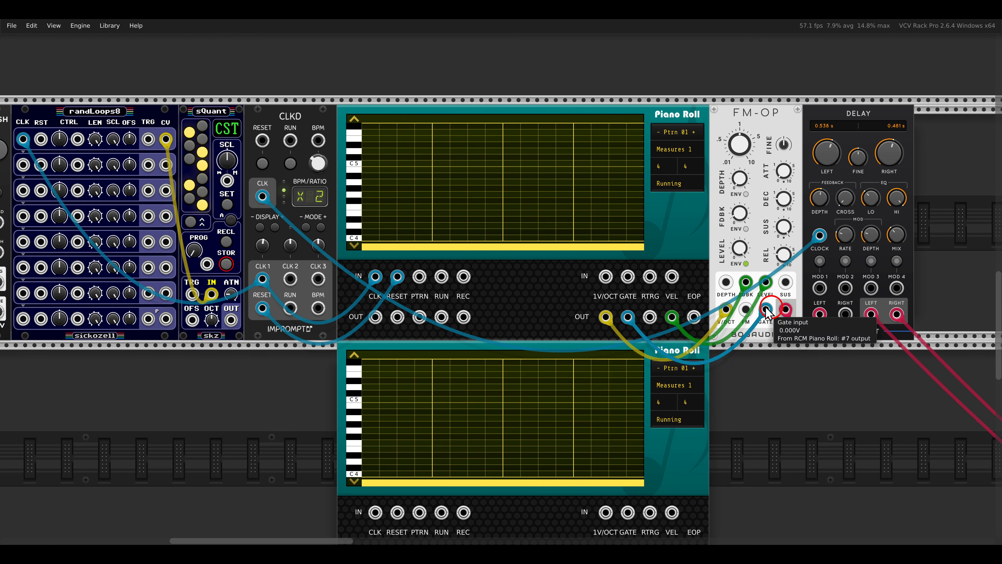
Step: Review the beats-per-measure and divisions-per-beat options of the upper Piano Roll module
{"action": "scroll", "coordinate": [645, 262], "scroll_direction": "up", "scroll_amount": 5}
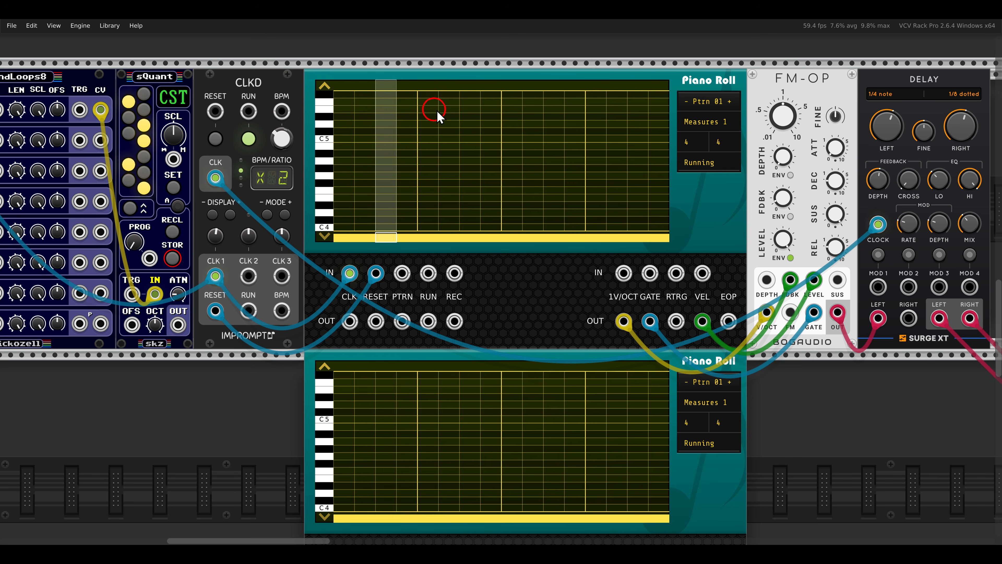
{"action": "left_click", "coordinate": [693, 144]}
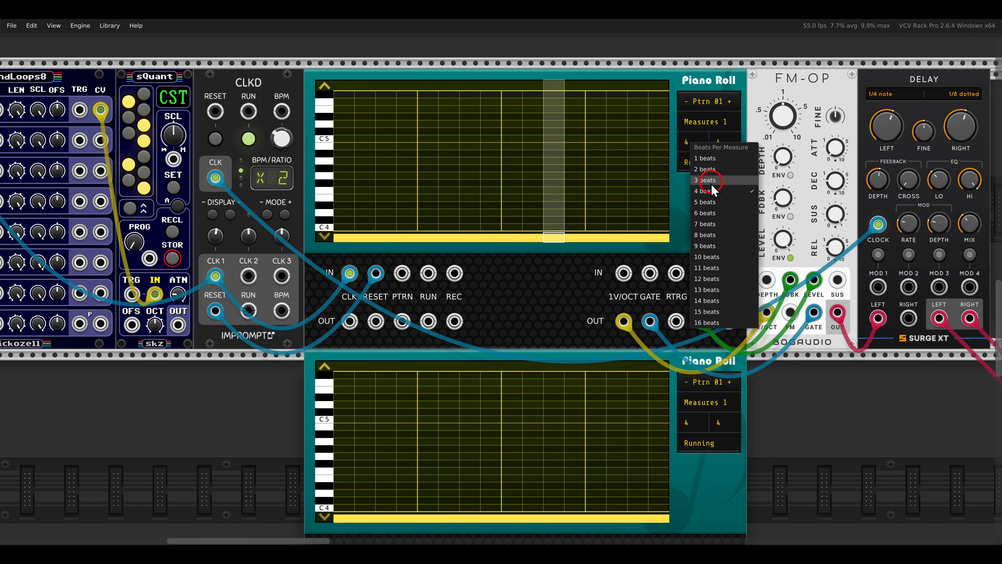
{"action": "left_click", "coordinate": [733, 83]}
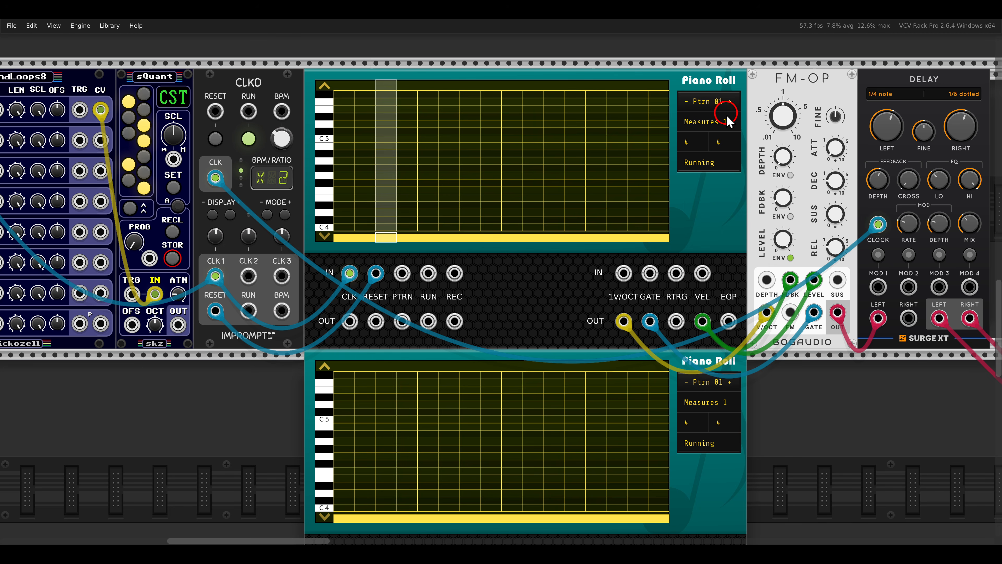
{"action": "scroll", "coordinate": [671, 159], "scroll_direction": "up", "scroll_amount": 3}
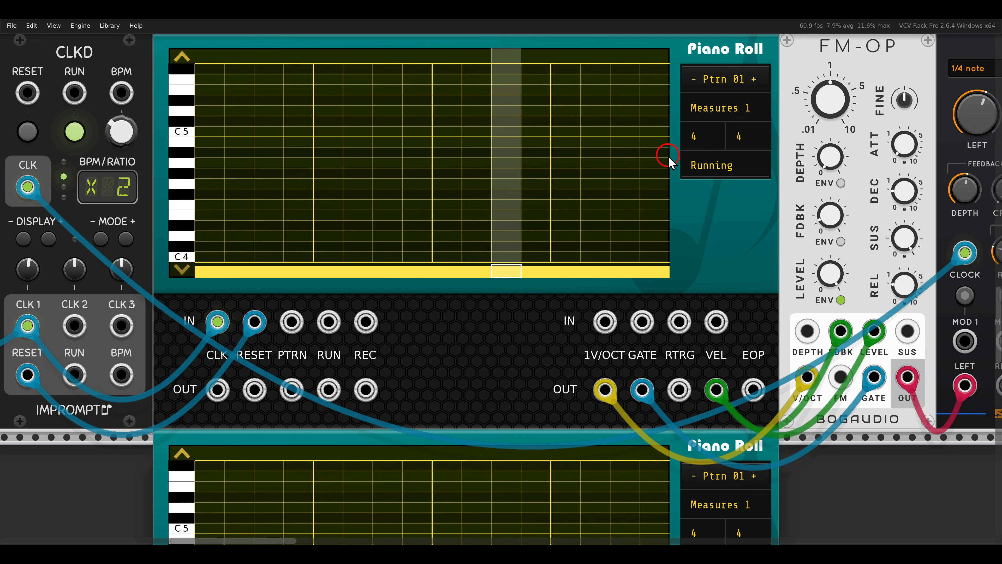
{"action": "left_click", "coordinate": [765, 154]}
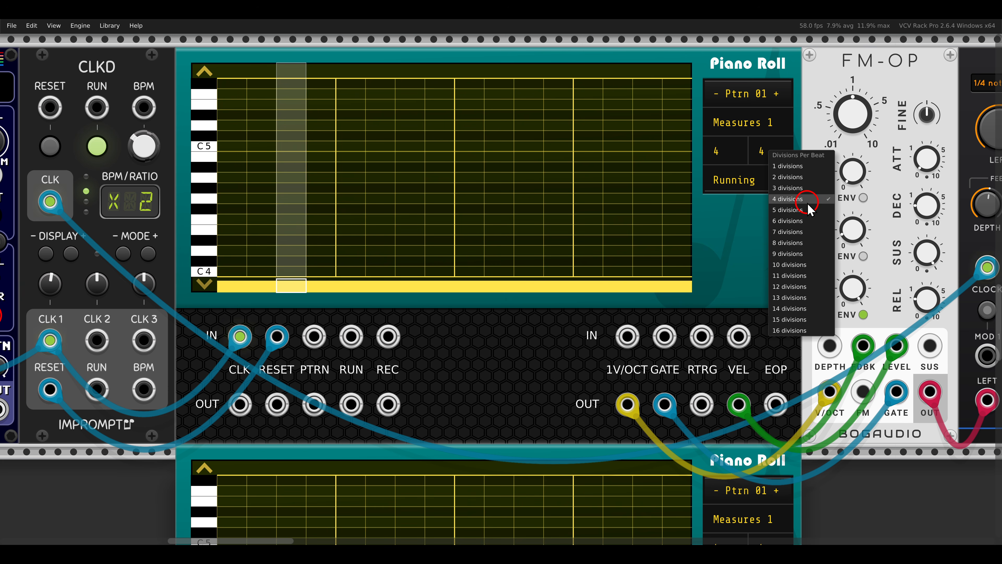
{"action": "left_click", "coordinate": [774, 76]}
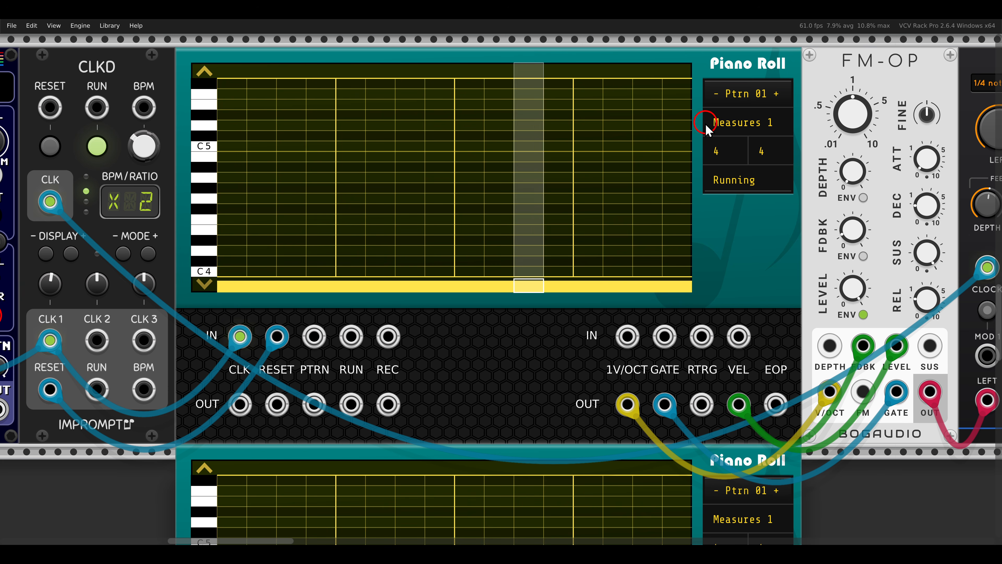
Step: Try a length of 2 measures in the upper Piano Roll and return it to 1 measure
{"action": "left_click", "coordinate": [724, 130]}
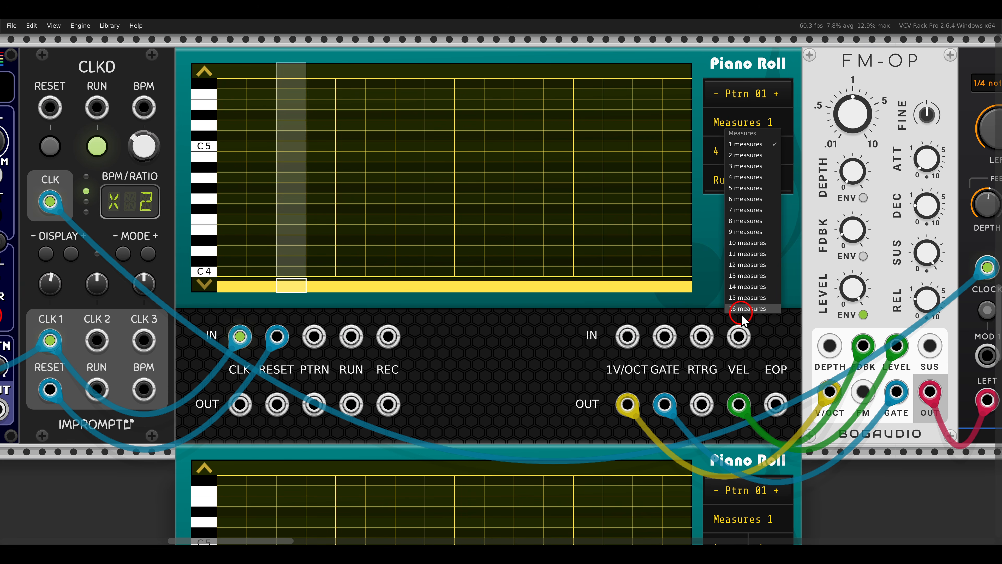
{"action": "left_click", "coordinate": [750, 155]}
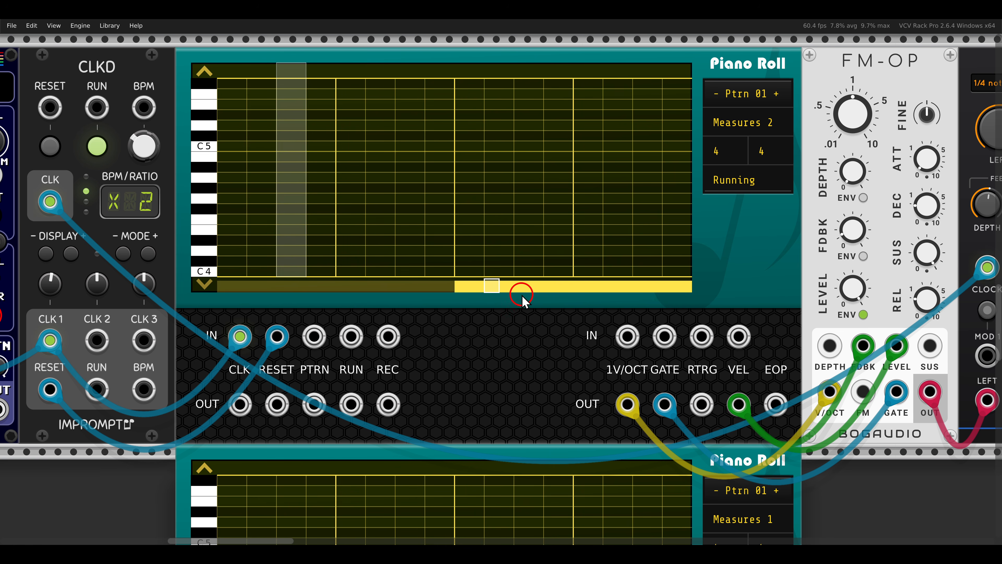
{"action": "left_click", "coordinate": [738, 128]}
{"action": "left_click", "coordinate": [748, 146]}
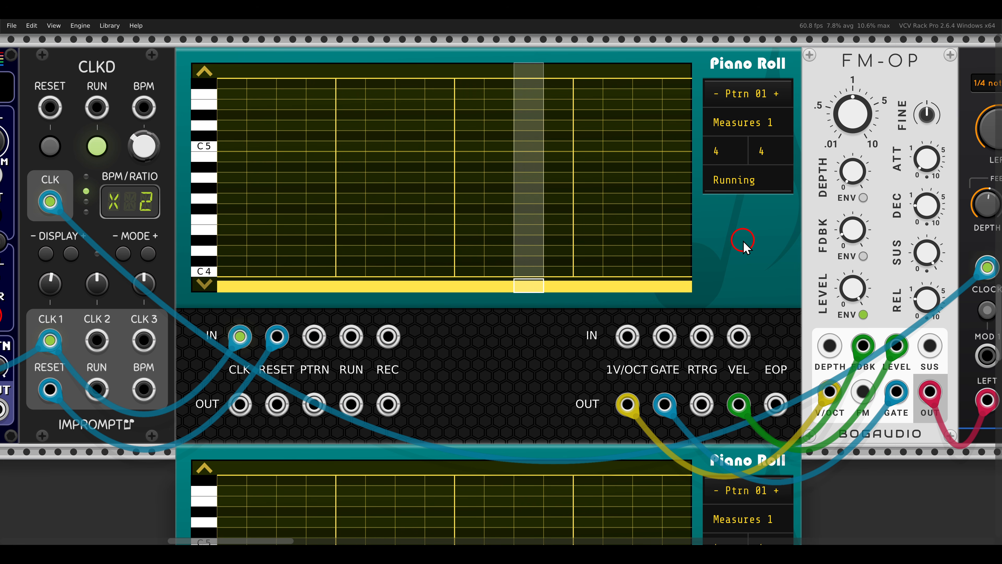
Step: Enter a melody in pattern 01: C4 on steps 1–4, D#4 on 5, A#4 on 7, F4 on 9–11 and C5 on 12
{"action": "left_click", "coordinate": [239, 272]}
{"action": "left_click_drag", "start_coordinate": [240, 273], "coordinate": [325, 290]}
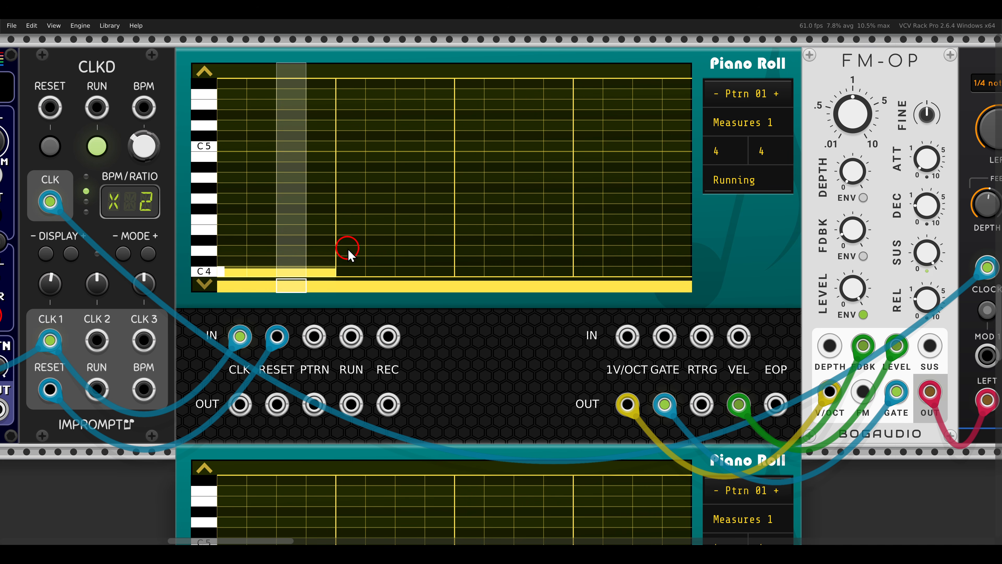
{"action": "left_click", "coordinate": [350, 241]}
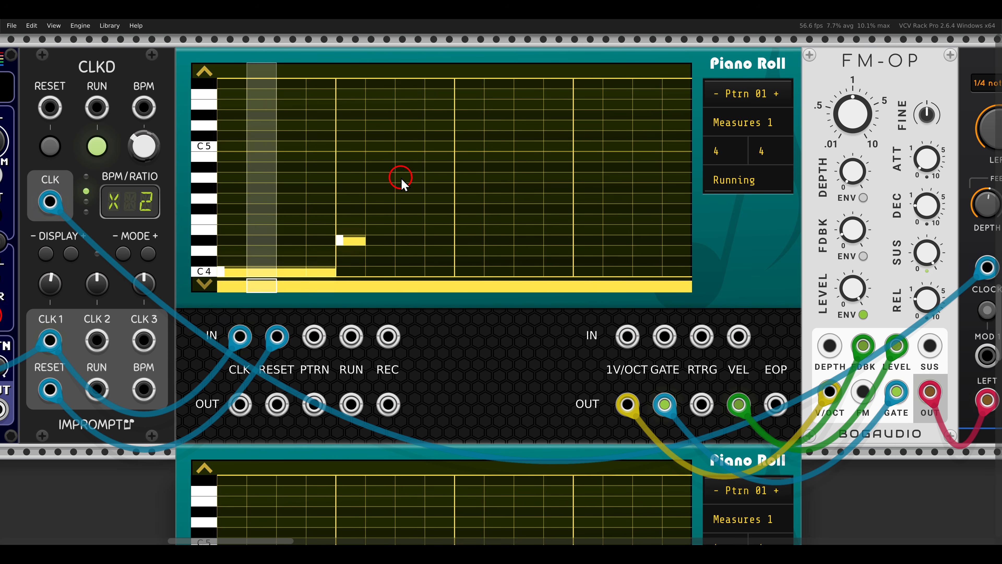
{"action": "left_click", "coordinate": [404, 168]}
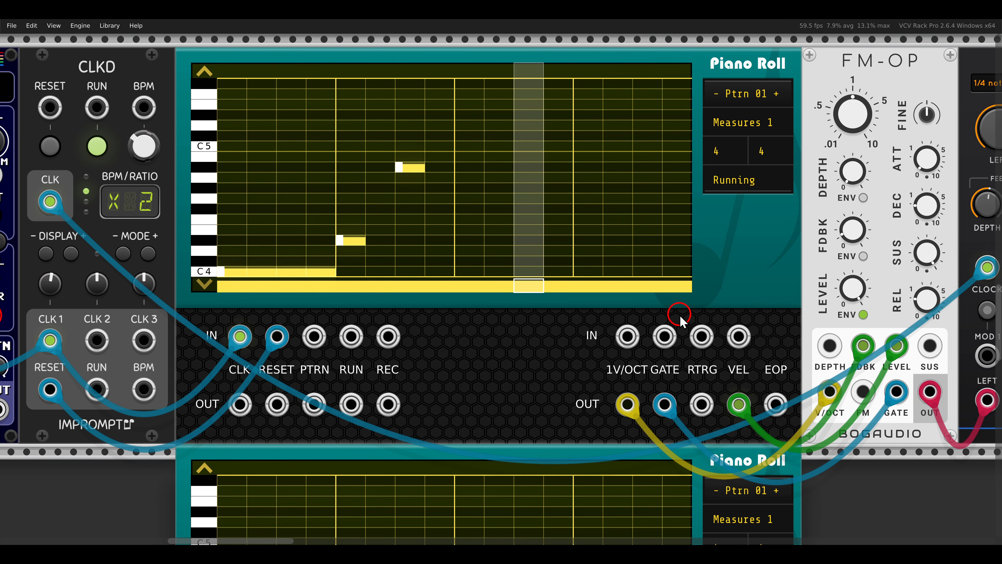
{"action": "left_click_drag", "start_coordinate": [678, 371], "coordinate": [727, 436]}
{"action": "left_click_drag", "start_coordinate": [473, 220], "coordinate": [555, 232]}
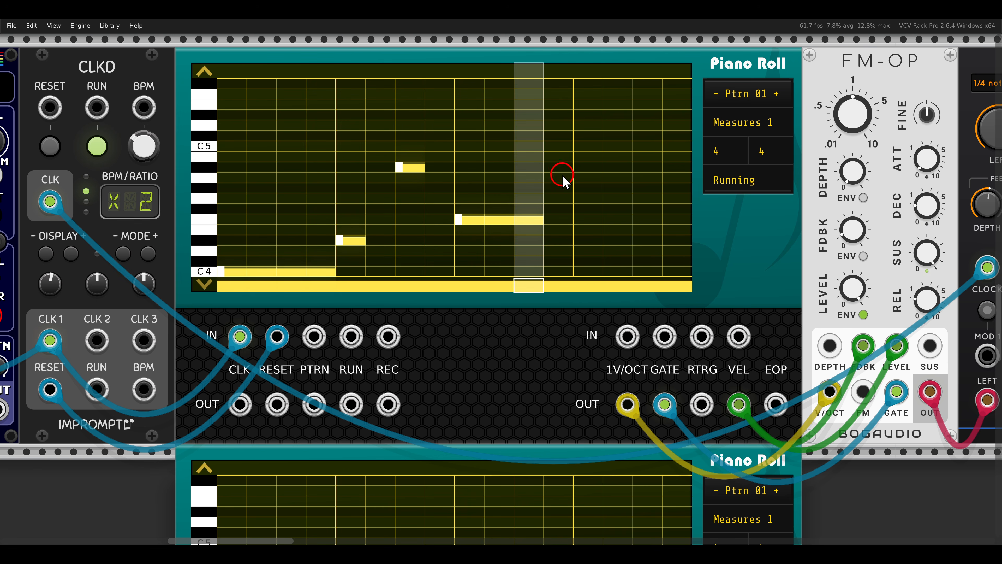
{"action": "left_click", "coordinate": [564, 149]}
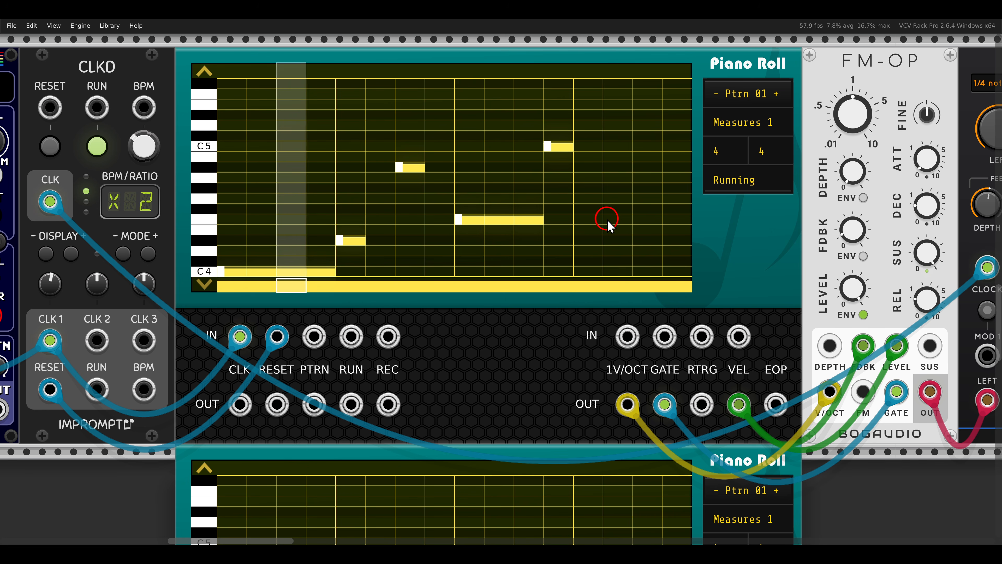
Step: Adjust the note velocities in pattern 01, lowering those of the A#4 and C5 notes
{"action": "left_click_drag", "start_coordinate": [838, 326], "coordinate": [913, 363]}
{"action": "mouse_move", "coordinate": [321, 271]}
{"action": "left_mouse_down"}
{"action": "mouse_move", "coordinate": [326, 215]}
{"action": "mouse_move", "coordinate": [355, 248]}
{"action": "left_mouse_up"}
{"action": "left_click_drag", "start_coordinate": [417, 168], "coordinate": [417, 244]}
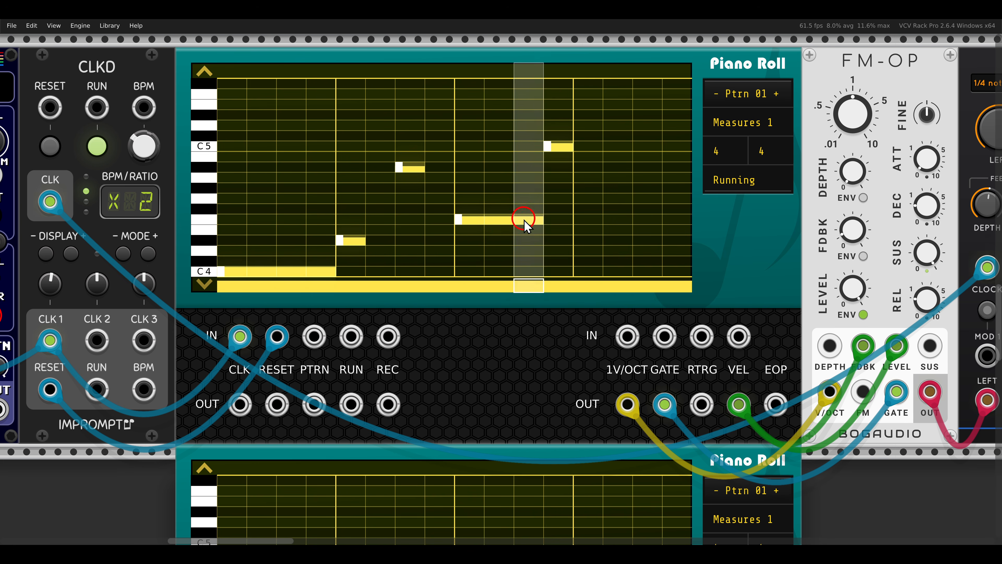
{"action": "left_click_drag", "start_coordinate": [521, 219], "coordinate": [531, 203]}
{"action": "left_click_drag", "start_coordinate": [562, 148], "coordinate": [568, 98]}
{"action": "left_click_drag", "start_coordinate": [564, 162], "coordinate": [566, 164]}
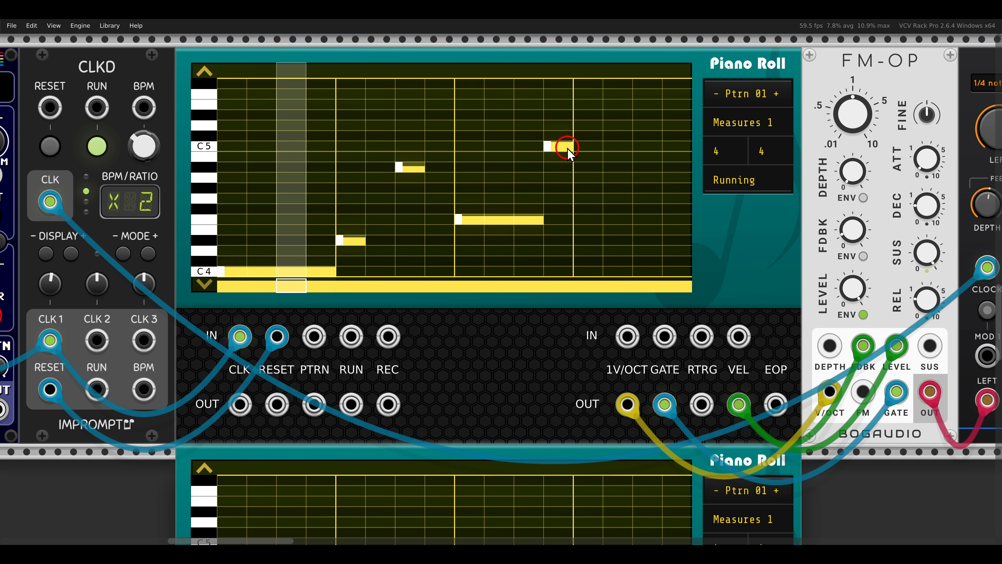
{"action": "left_click_drag", "start_coordinate": [567, 148], "coordinate": [570, 201]}
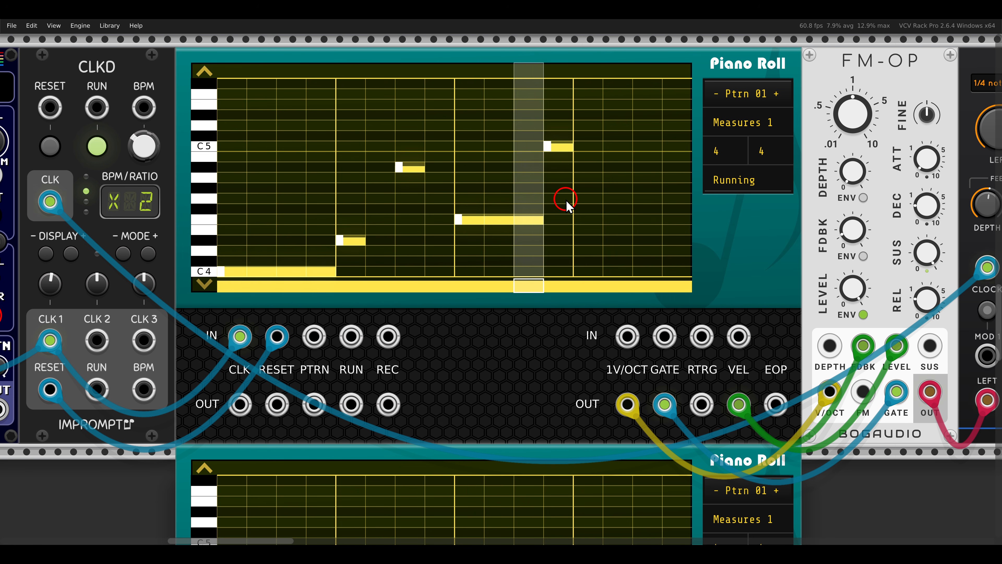
Step: Copy pattern 01 and paste it into pattern 02 of the upper Piano Roll
{"action": "right_click", "coordinate": [720, 224]}
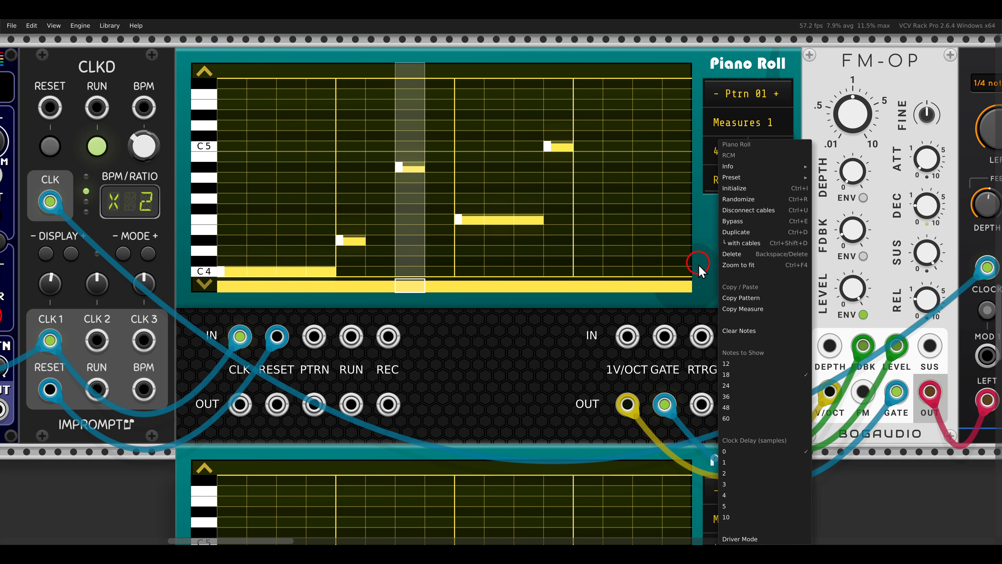
{"action": "left_click", "coordinate": [741, 298]}
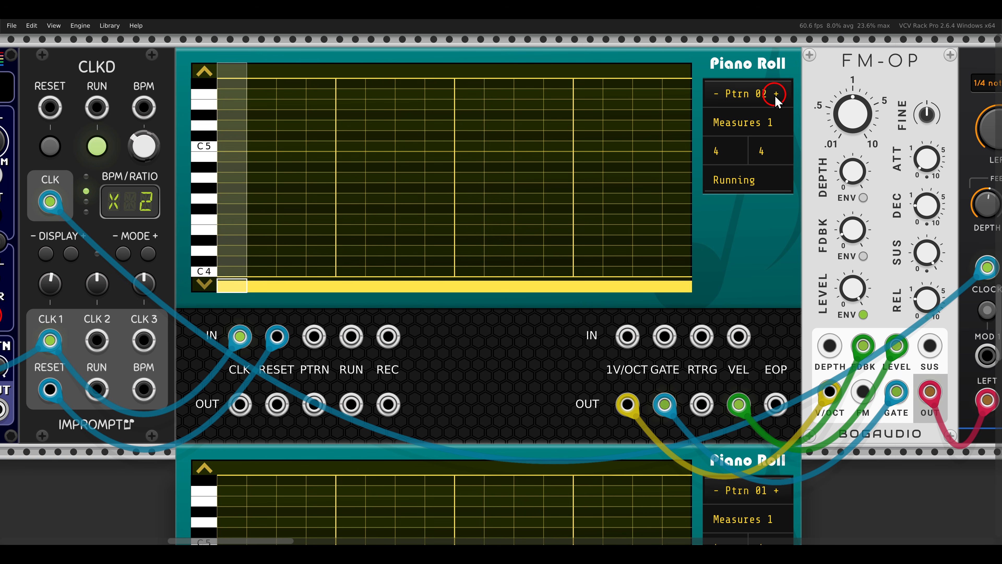
{"action": "right_click", "coordinate": [740, 211]}
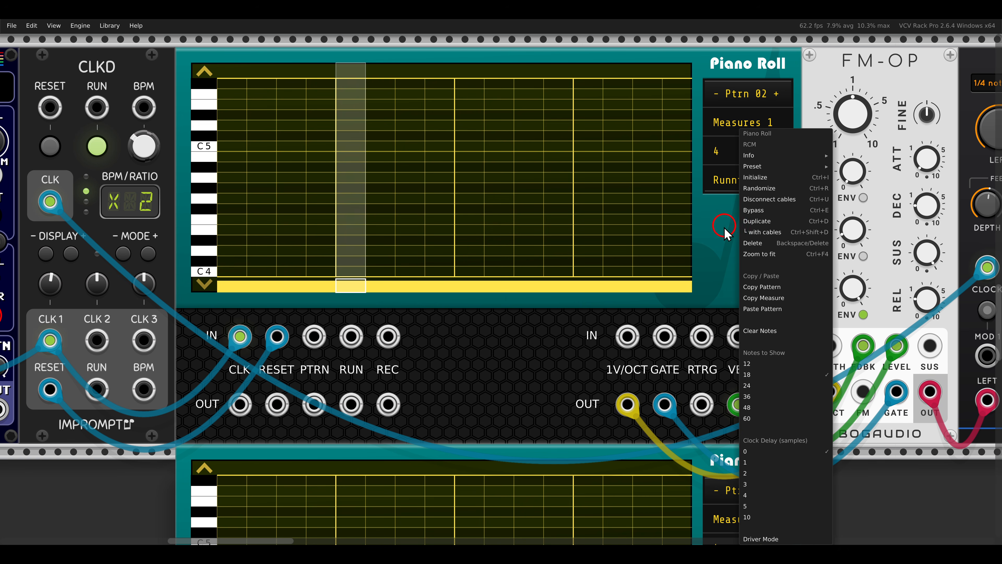
{"action": "left_click", "coordinate": [745, 312]}
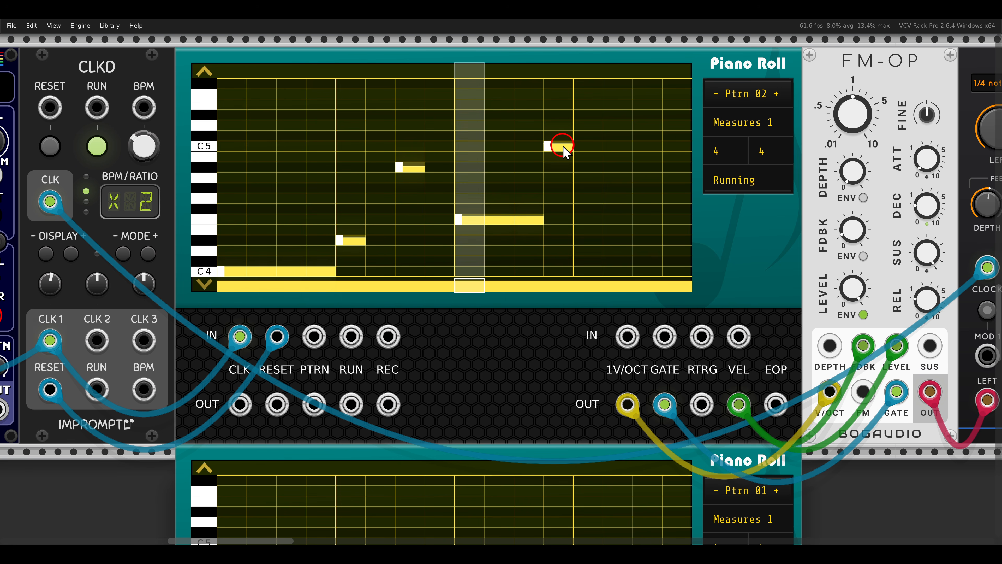
Step: In pattern 02, replace the C5 on step 12 with D#5, D5 and C5 on steps 12–14 and adjust the new notes' velocities
{"action": "left_click", "coordinate": [563, 147]}
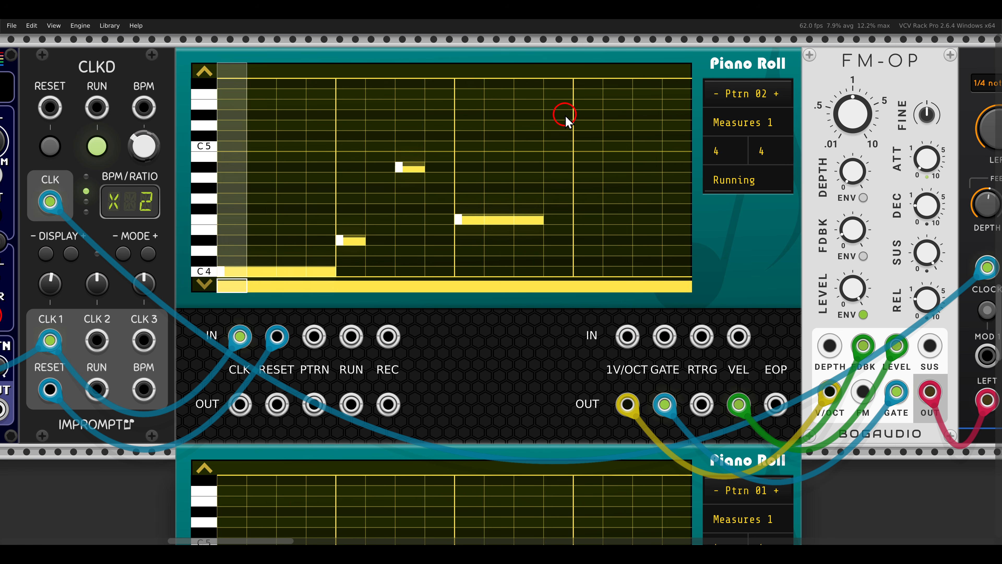
{"action": "left_click", "coordinate": [566, 117]}
{"action": "left_click", "coordinate": [592, 126]}
{"action": "left_click", "coordinate": [622, 147]}
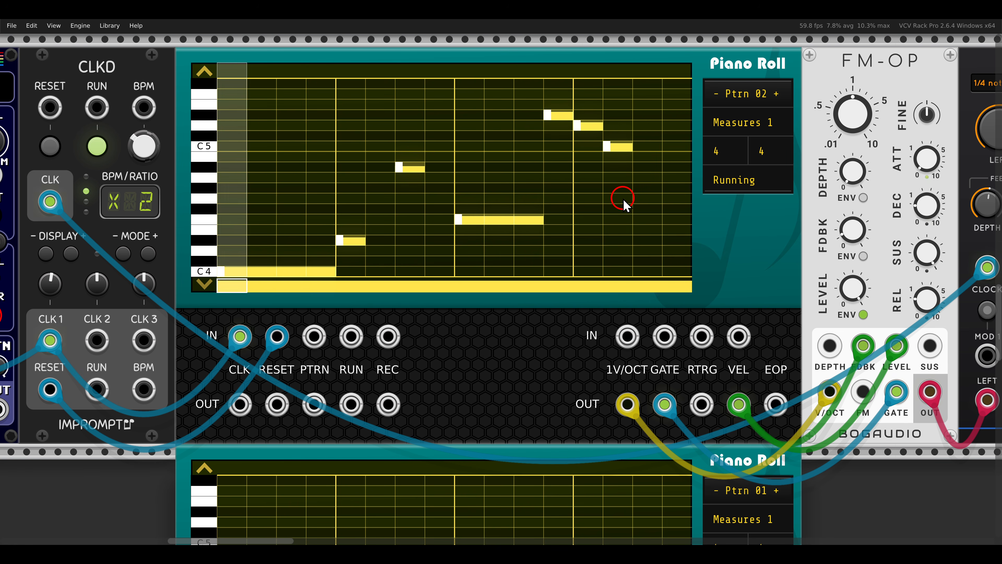
{"action": "left_click_drag", "start_coordinate": [563, 117], "coordinate": [563, 94]}
{"action": "left_click", "coordinate": [591, 126], "text": "shift"}
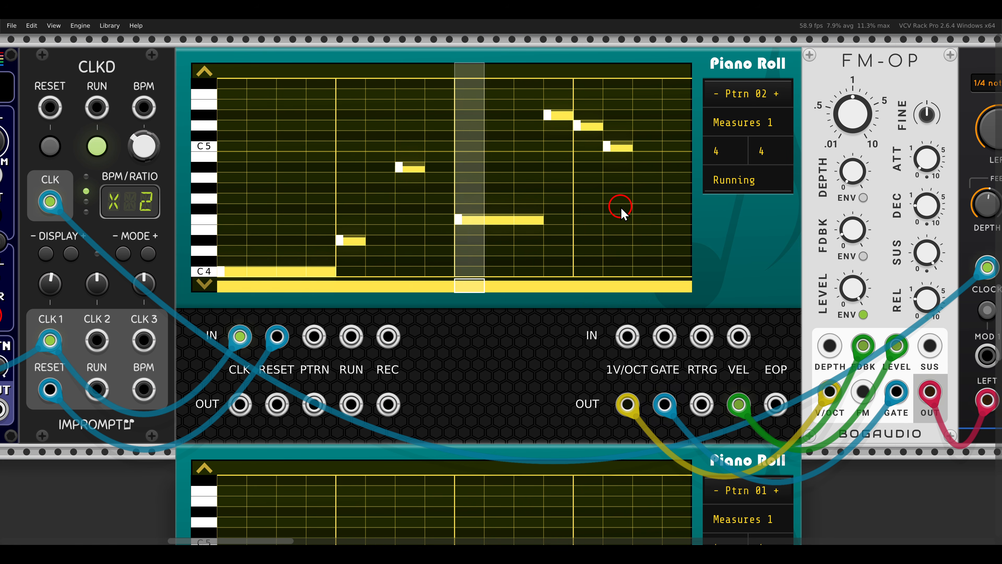
Step: Copy pattern 02 and paste it into pattern 03 of the upper Piano Roll
{"action": "right_click", "coordinate": [714, 217]}
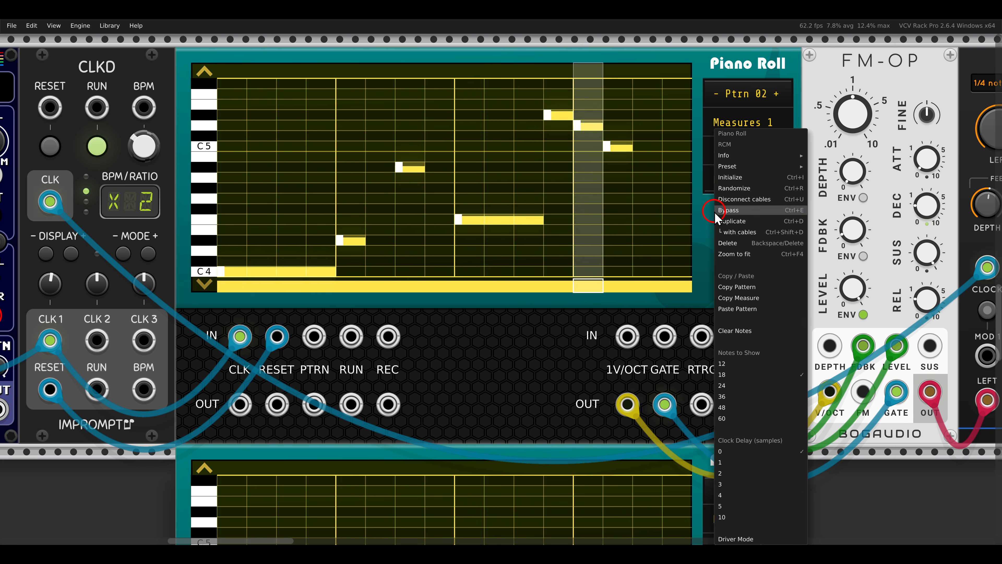
{"action": "left_click", "coordinate": [719, 287]}
{"action": "right_click", "coordinate": [726, 241]}
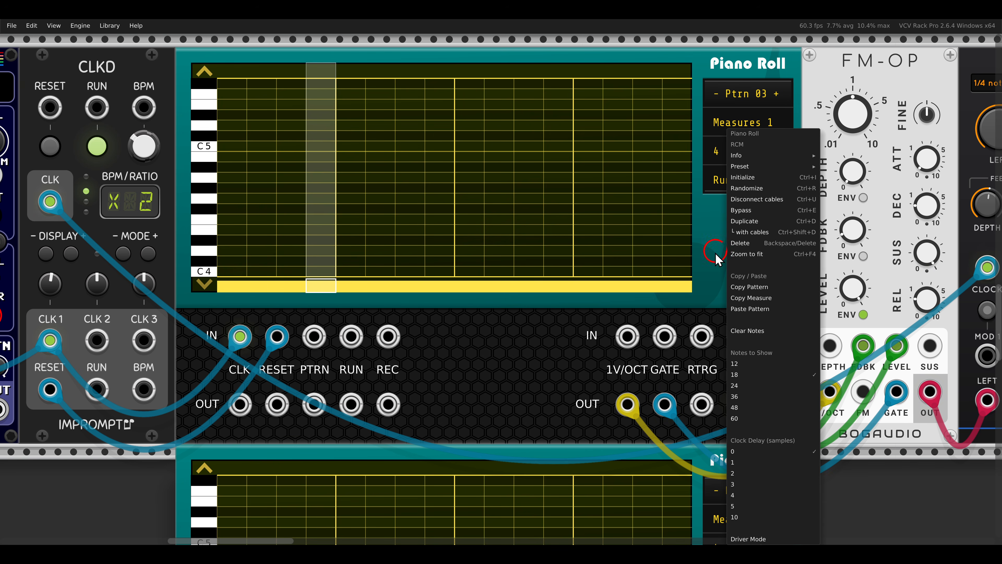
{"action": "left_click", "coordinate": [738, 308]}
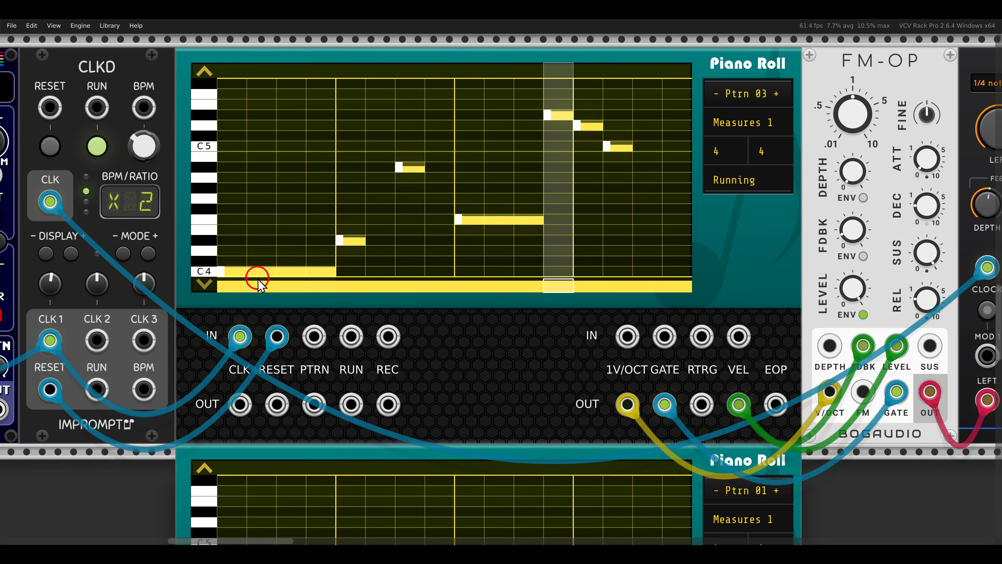
Step: In pattern 03, shorten the C4 note to step 1 and place D4, D#4, F4 and G4 on steps 2–5
{"action": "left_click", "coordinate": [276, 275]}
{"action": "left_click", "coordinate": [309, 272]}
{"action": "left_click", "coordinate": [293, 272]}
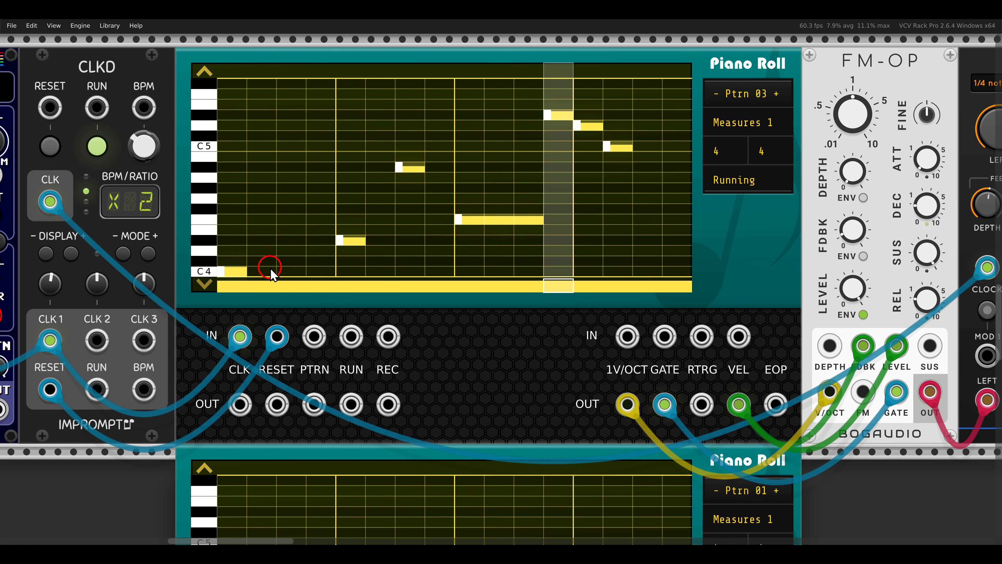
{"action": "left_click", "coordinate": [271, 251]}
{"action": "left_click", "coordinate": [293, 241]}
{"action": "left_click", "coordinate": [321, 219]}
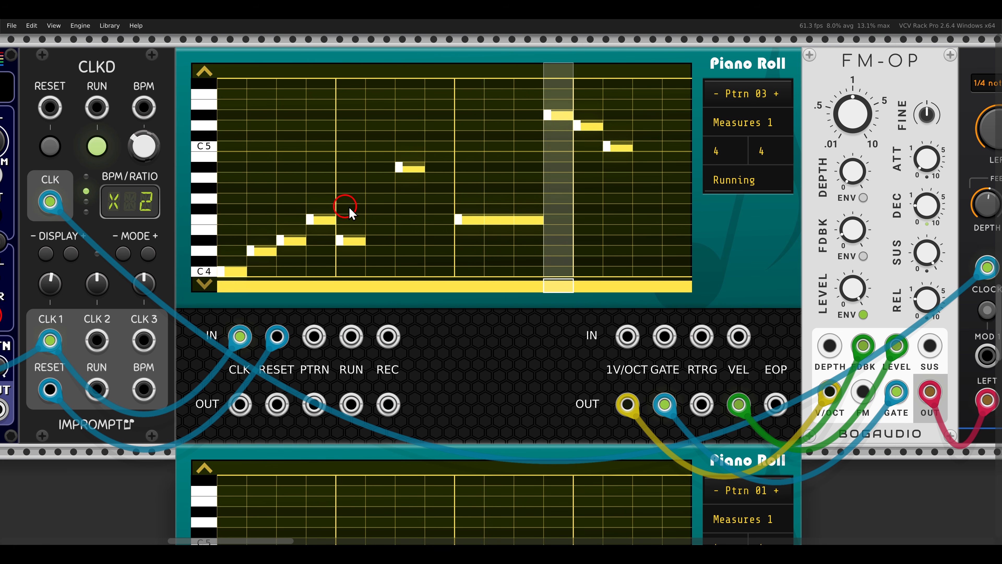
{"action": "left_click", "coordinate": [355, 199]}
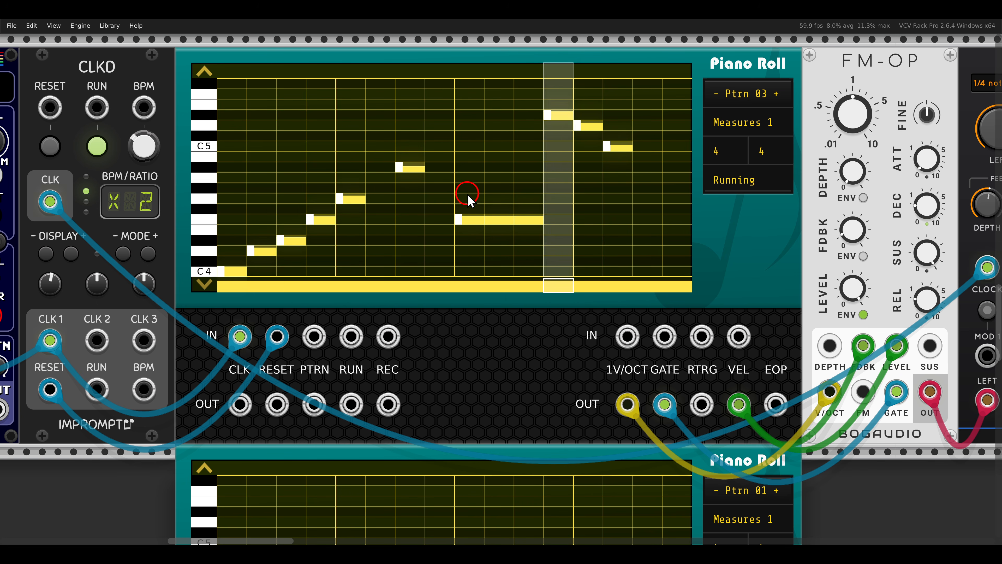
Step: Replace the long F4 note on steps 9–11 of pattern 03 with D#5, D5 and C5
{"action": "left_click", "coordinate": [475, 116]}
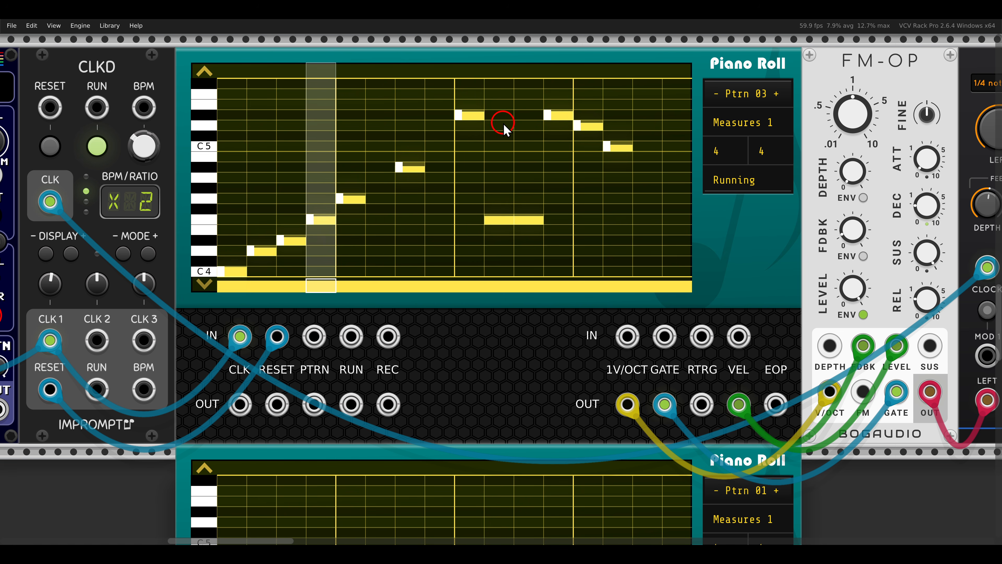
{"action": "left_click", "coordinate": [504, 125]}
{"action": "left_click", "coordinate": [525, 146]}
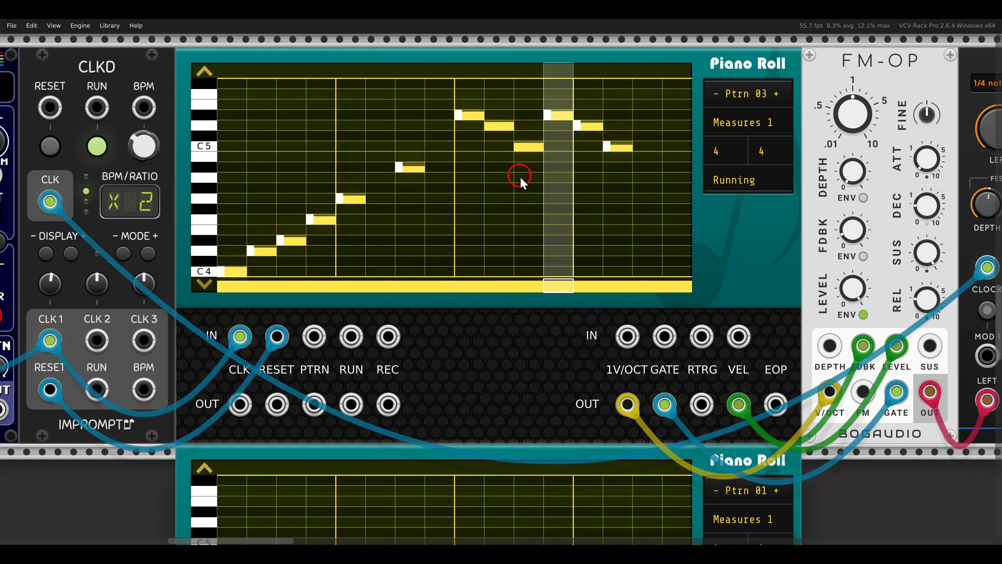
Step: Replace the three notes on steps 12–14 of pattern 03 with D5 on step 12 and C5 on step 13
{"action": "left_click", "coordinate": [564, 119]}
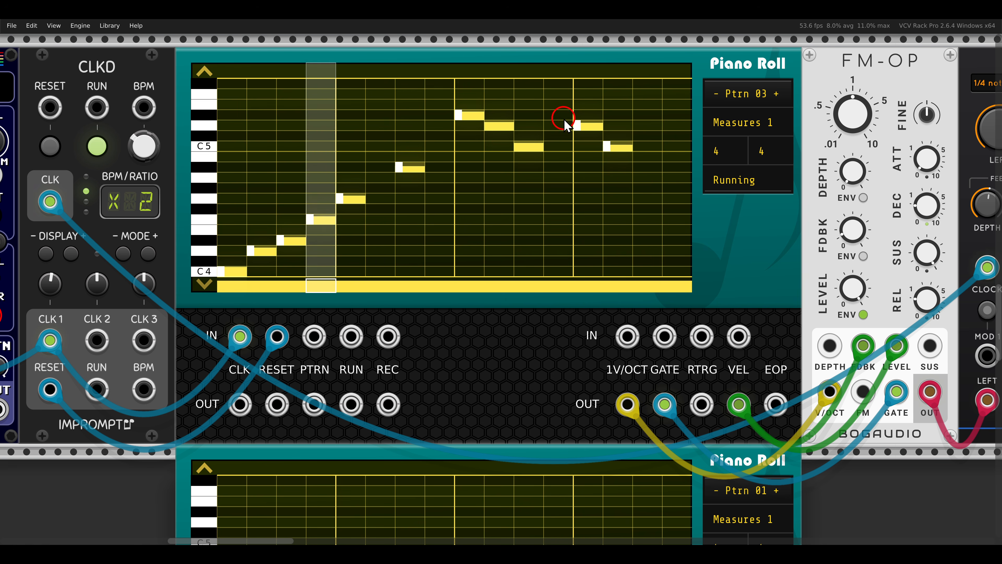
{"action": "left_click", "coordinate": [564, 127]}
{"action": "left_click", "coordinate": [590, 127]}
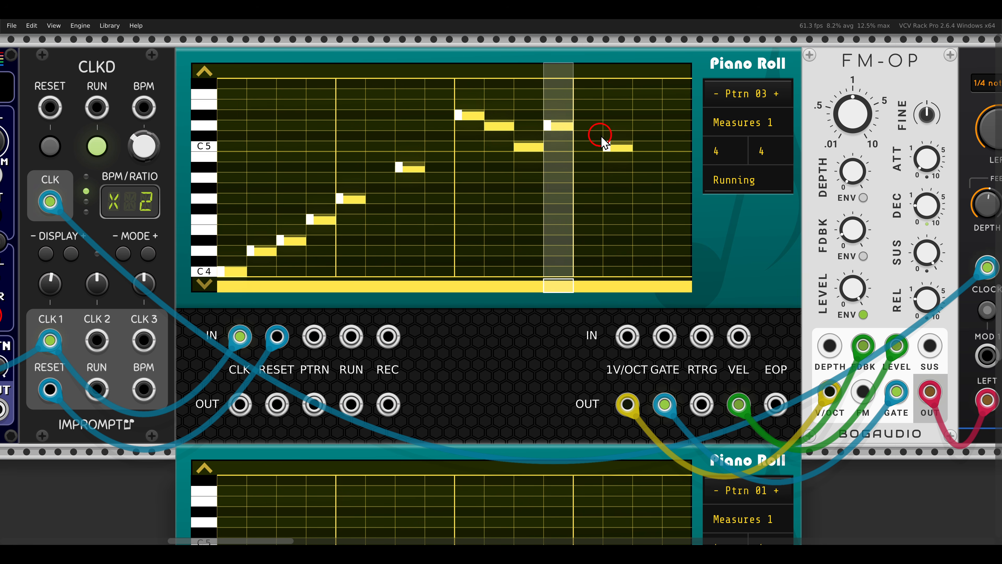
{"action": "left_click", "coordinate": [607, 146]}
{"action": "left_click", "coordinate": [600, 147]}
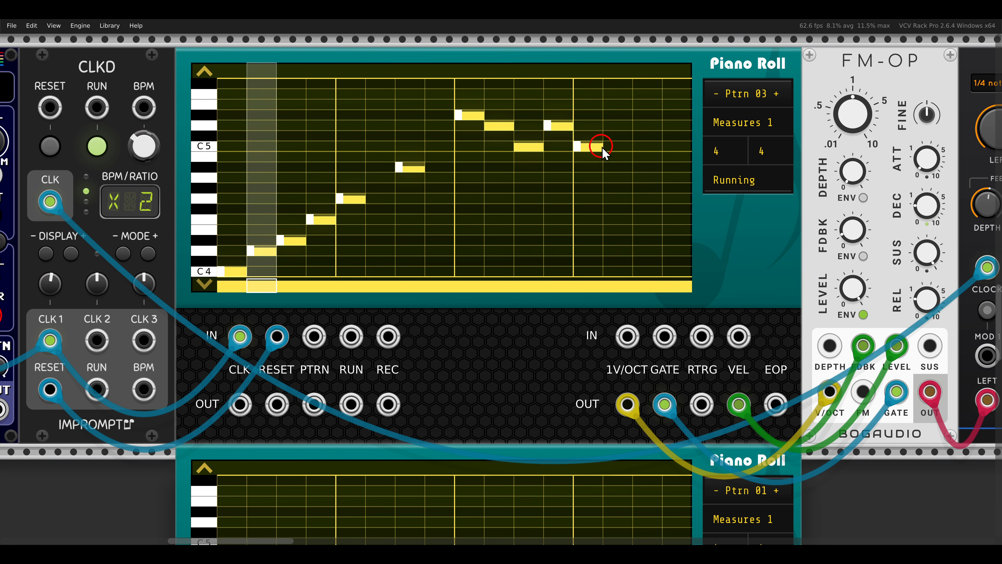
Step: Add A#4 on step 14 and G4 across steps 15–16 of pattern 03 in the upper Piano Roll
{"action": "left_click", "coordinate": [626, 167]}
{"action": "left_click", "coordinate": [655, 198]}
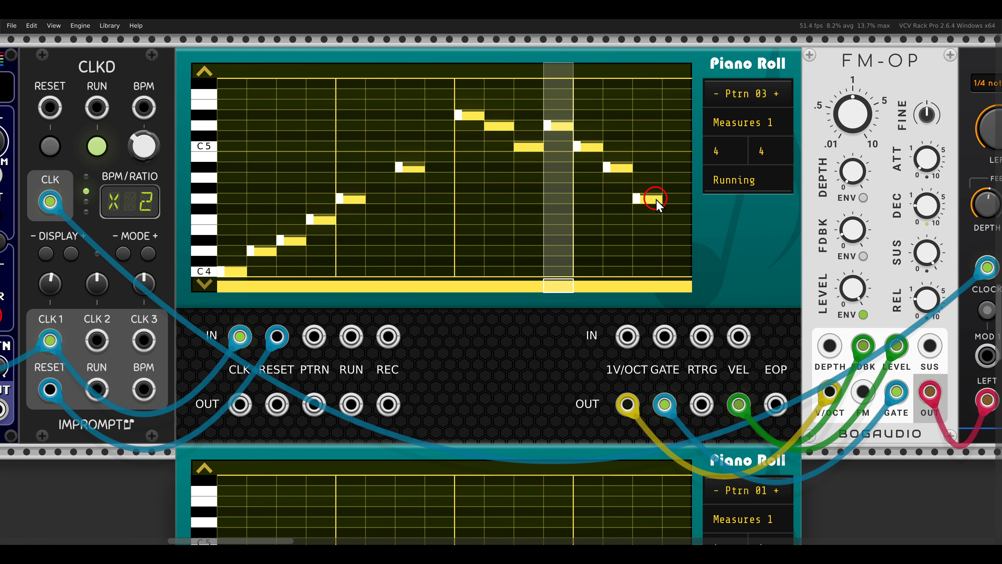
{"action": "left_click_drag", "start_coordinate": [664, 198], "coordinate": [682, 199]}
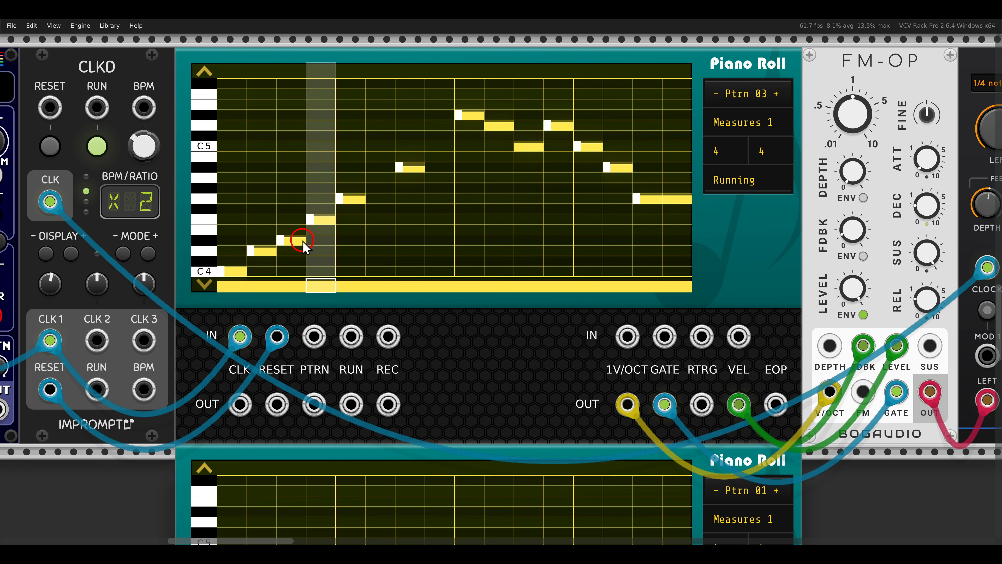
{"action": "left_click_drag", "start_coordinate": [303, 241], "coordinate": [303, 231]}
{"action": "left_click_drag", "start_coordinate": [360, 202], "coordinate": [360, 216]}
{"action": "left_click_drag", "start_coordinate": [410, 169], "coordinate": [410, 176]}
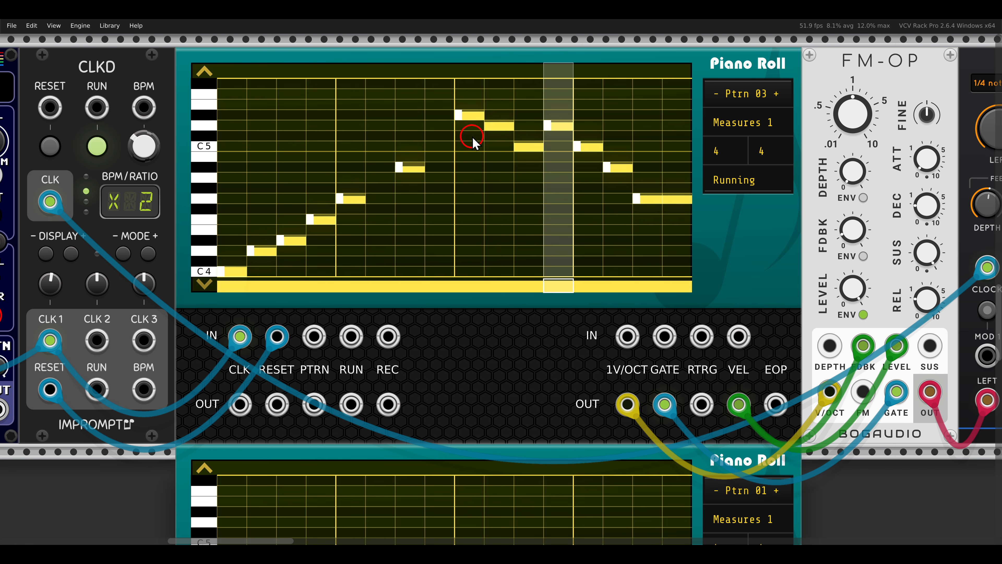
{"action": "left_click_drag", "start_coordinate": [476, 118], "coordinate": [472, 159]}
{"action": "mouse_move", "coordinate": [499, 125]}
{"action": "left_mouse_down"}
{"action": "mouse_move", "coordinate": [500, 139]}
{"action": "mouse_move", "coordinate": [528, 144]}
{"action": "left_mouse_up"}
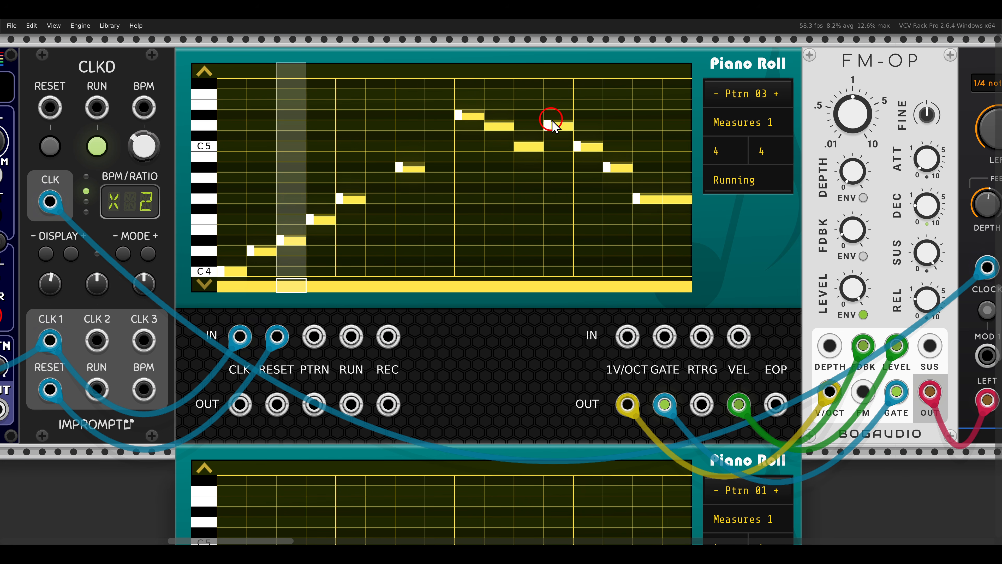
Step: Turn on retriggering for the D5 note on step 10 and the C5 note on step 11 of pattern 03
{"action": "left_click", "coordinate": [505, 124], "text": "shift"}
{"action": "left_click", "coordinate": [527, 144], "text": "shift"}
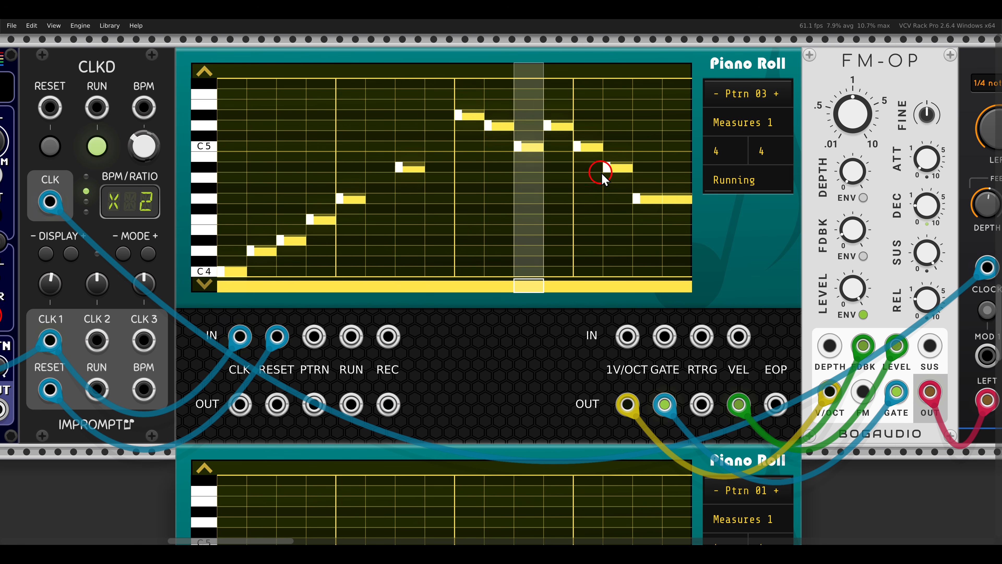
{"action": "left_click_drag", "start_coordinate": [601, 174], "coordinate": [655, 287]}
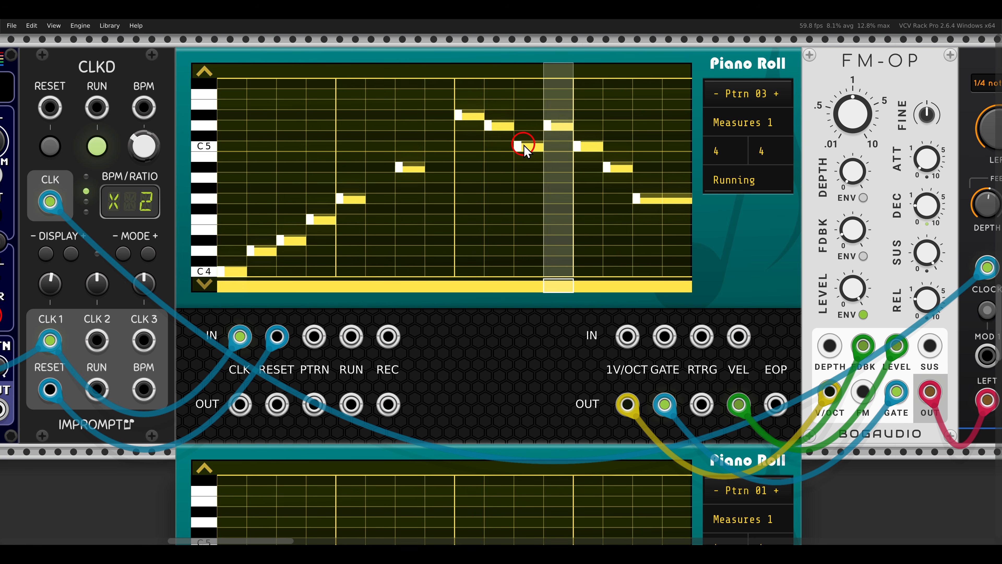
Step: Set pattern 03 to 5 divisions per beat and move its F4 note from step 4 to step 5
{"action": "left_click", "coordinate": [761, 152]}
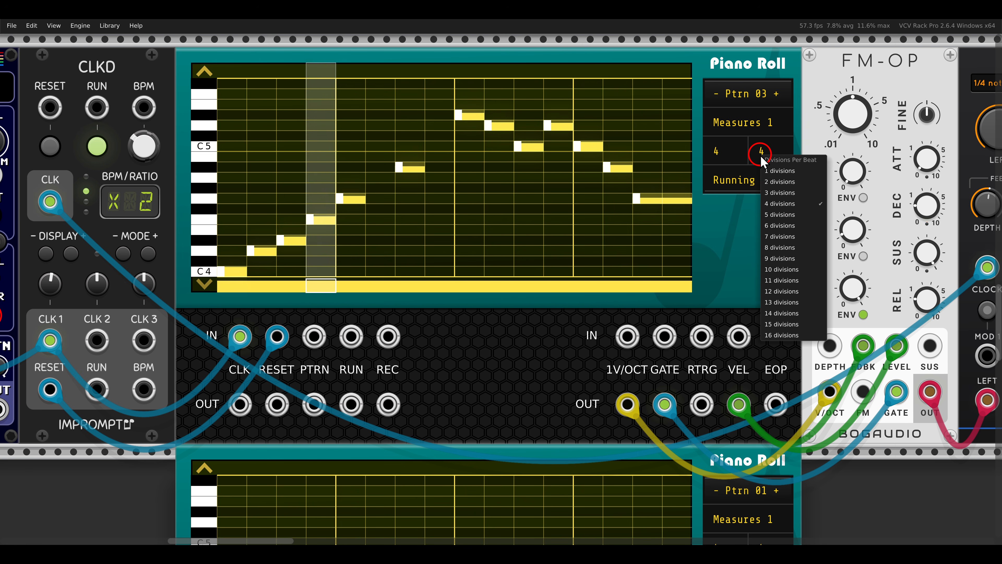
{"action": "left_click", "coordinate": [788, 215]}
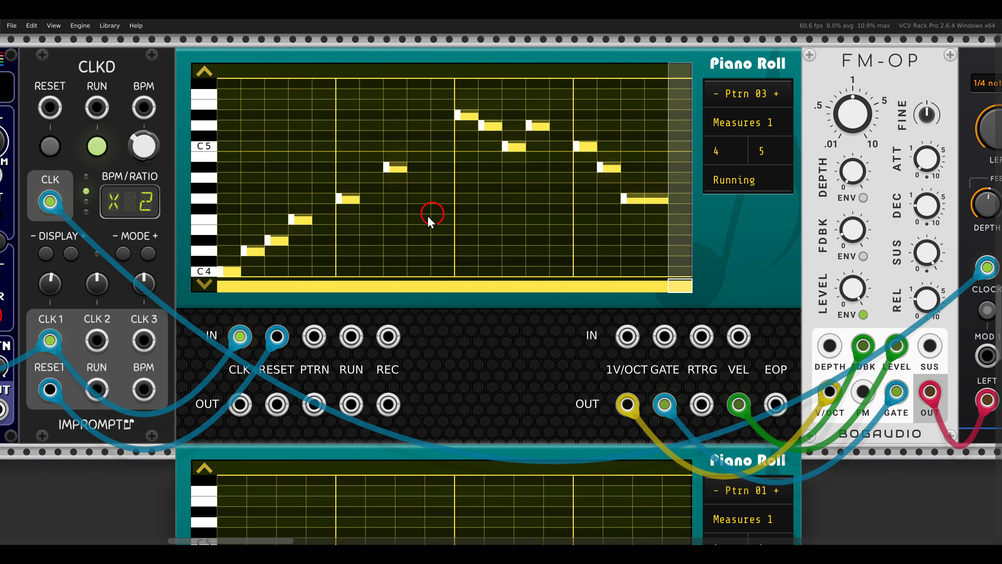
{"action": "left_click", "coordinate": [305, 220]}
{"action": "left_click", "coordinate": [323, 210]}
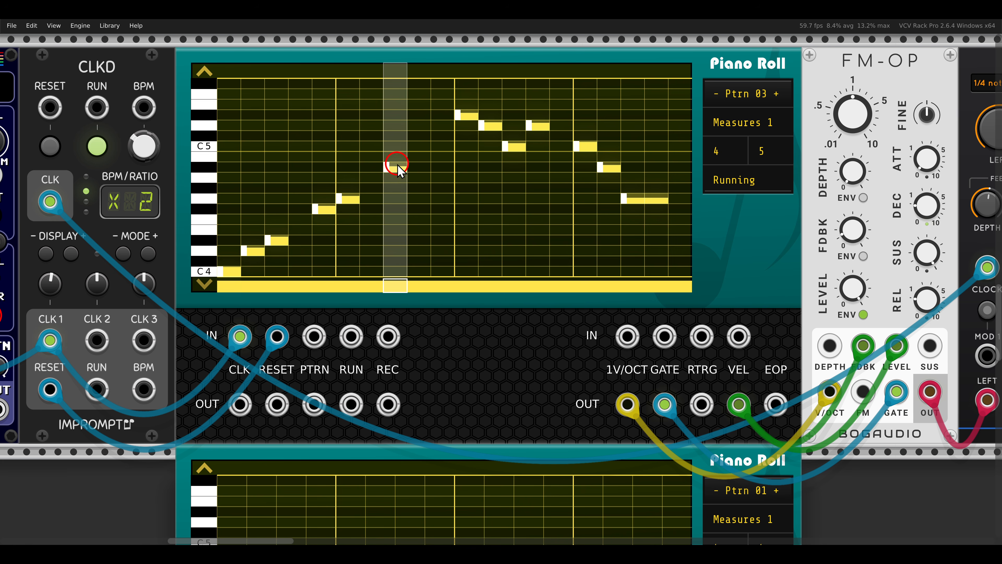
{"action": "left_click", "coordinate": [328, 220]}
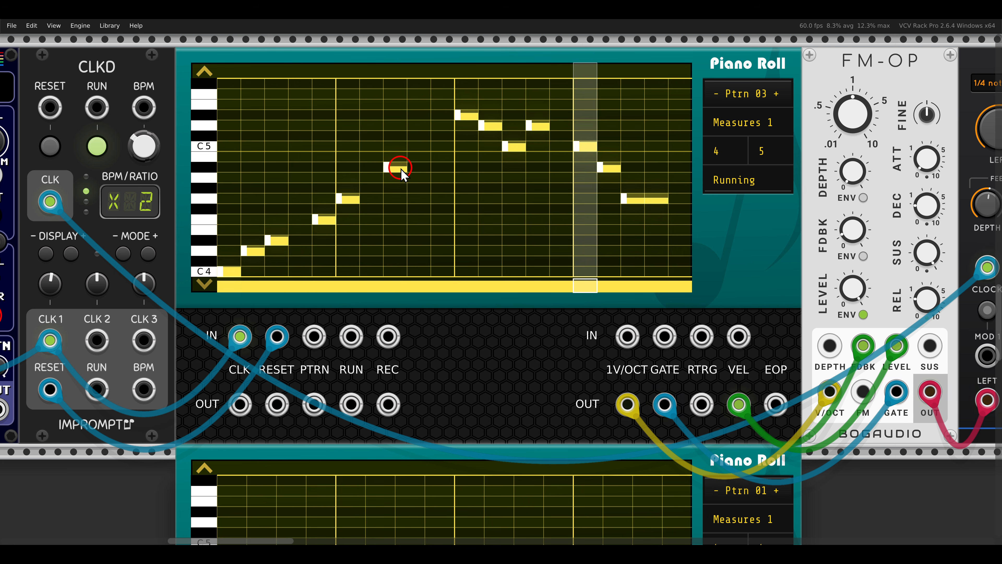
Step: In pattern 03, move the A#4 note to step 9, add G4 on step 10 and remove D#5 from step 11
{"action": "left_click", "coordinate": [401, 168]}
{"action": "left_click", "coordinate": [417, 177]}
{"action": "left_click", "coordinate": [439, 197]}
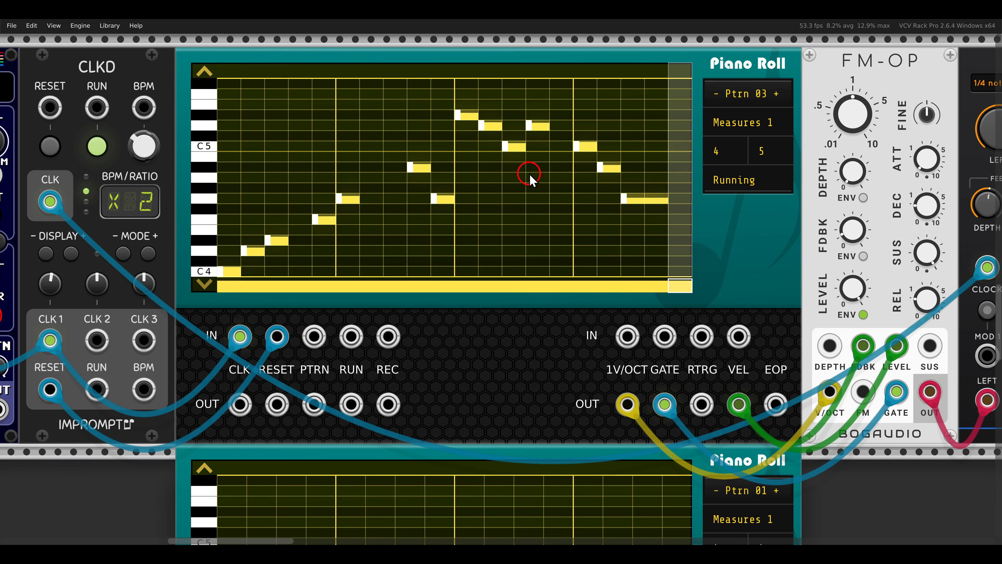
{"action": "left_click", "coordinate": [472, 116]}
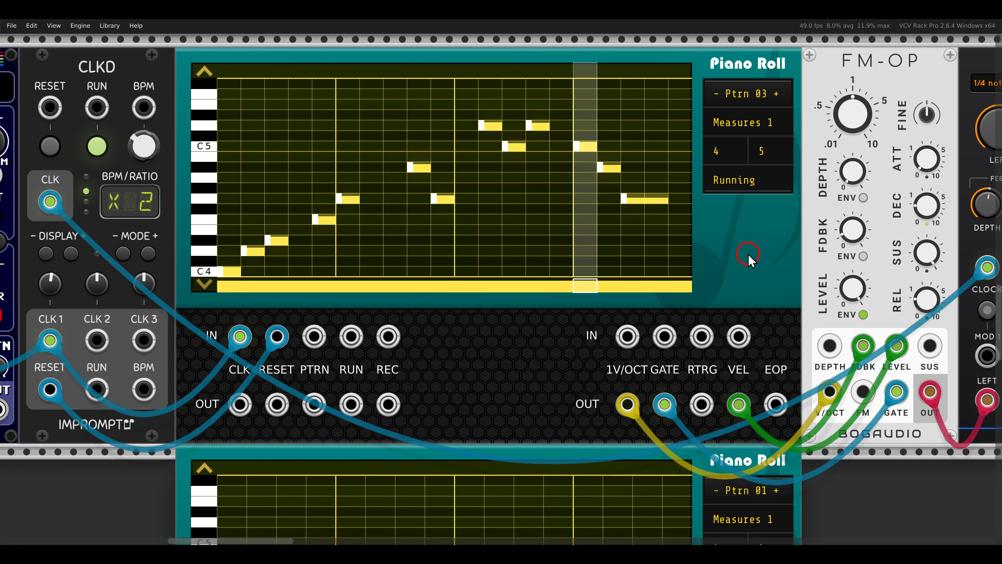
Step: Patch the upper Piano Roll's EOP output to the lower one's CLK input and the CLKD RESET output to its RESET input
{"action": "scroll", "coordinate": [823, 269], "scroll_direction": "down", "scroll_amount": 3}
{"action": "scroll", "coordinate": [737, 251], "scroll_direction": "down", "scroll_amount": 4}
{"action": "left_click_drag", "start_coordinate": [722, 205], "coordinate": [678, 154]}
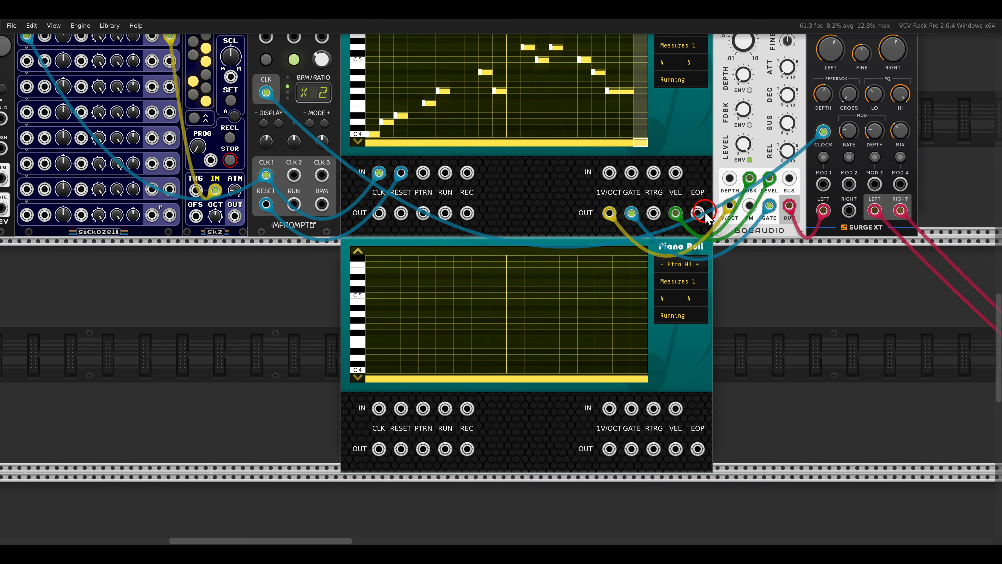
{"action": "left_click_drag", "start_coordinate": [699, 214], "coordinate": [266, 205]}
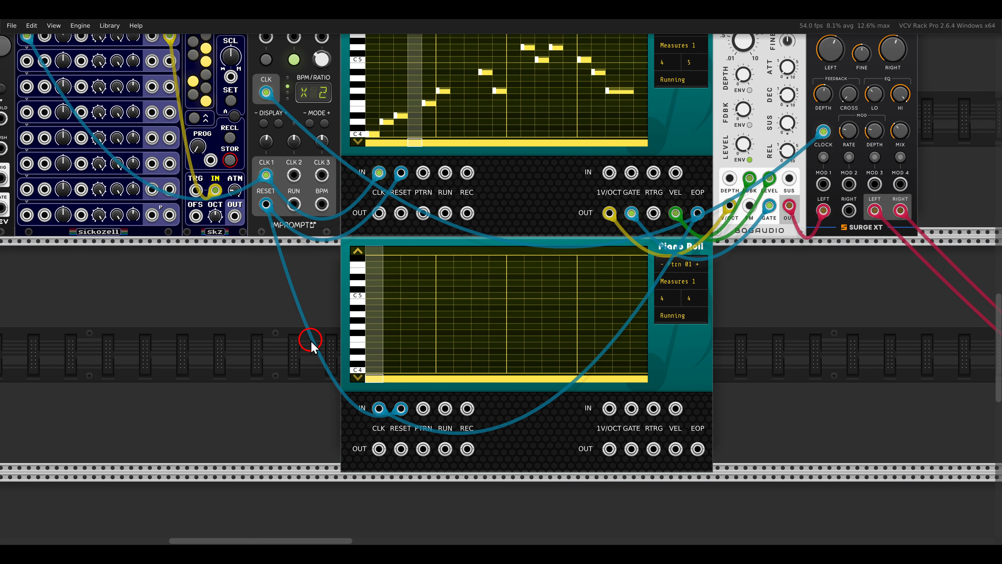
Step: Set the lower Piano Roll to 1 beat per measure and patch its 1V/OCT output to the upper Piano Roll's PTRN input
{"action": "scroll", "coordinate": [336, 415], "scroll_direction": "up", "scroll_amount": 2}
{"action": "scroll", "coordinate": [560, 446], "scroll_direction": "up", "scroll_amount": 3}
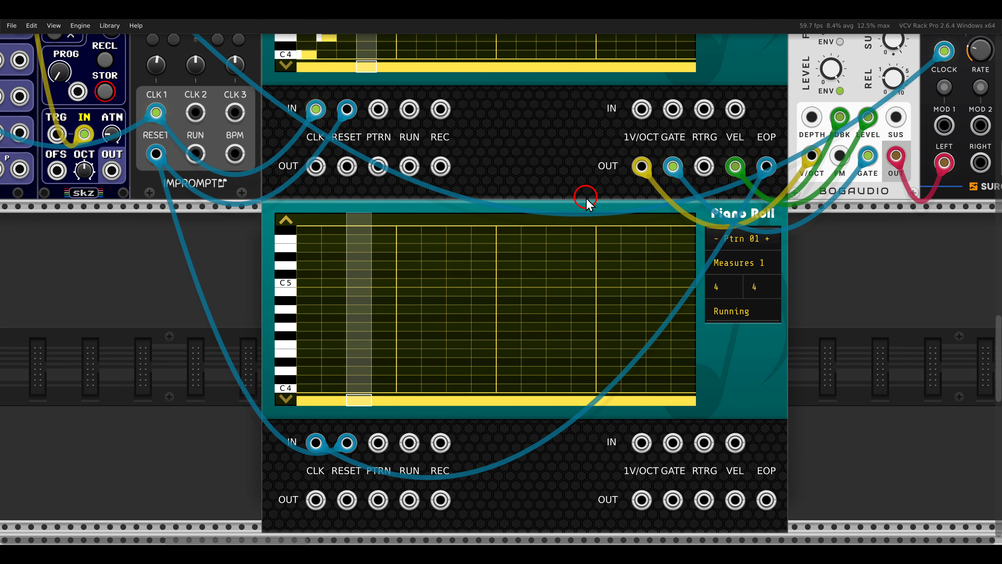
{"action": "left_click", "coordinate": [721, 287]}
{"action": "left_click", "coordinate": [735, 303]}
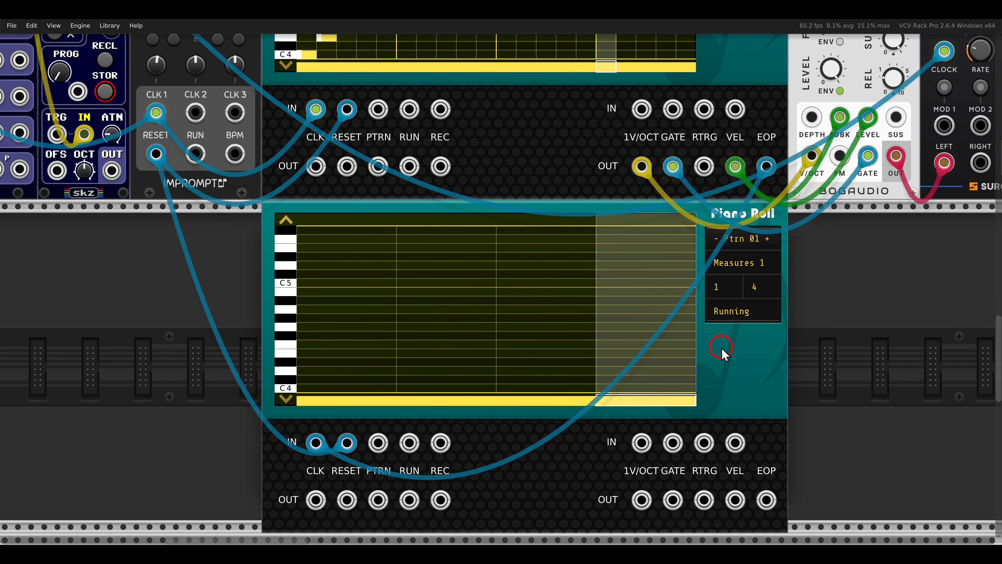
{"action": "left_click_drag", "start_coordinate": [645, 507], "coordinate": [391, 290]}
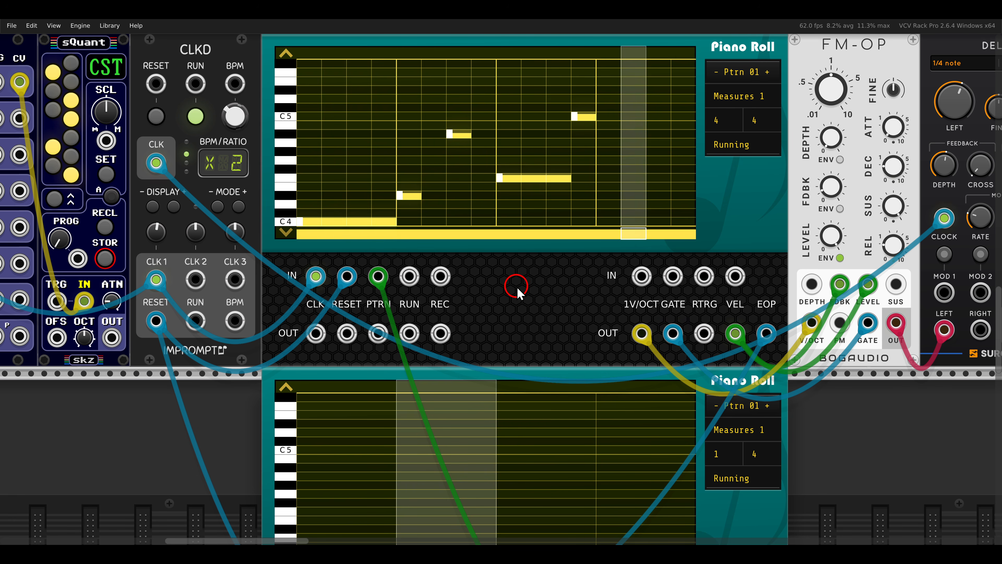
Step: Enter C4, C#4, C4 and D4 on steps 1–4 of the lower Piano Roll's pattern 01
{"action": "scroll", "coordinate": [517, 288], "scroll_direction": "down", "scroll_amount": 5}
{"action": "left_click", "coordinate": [357, 424]}
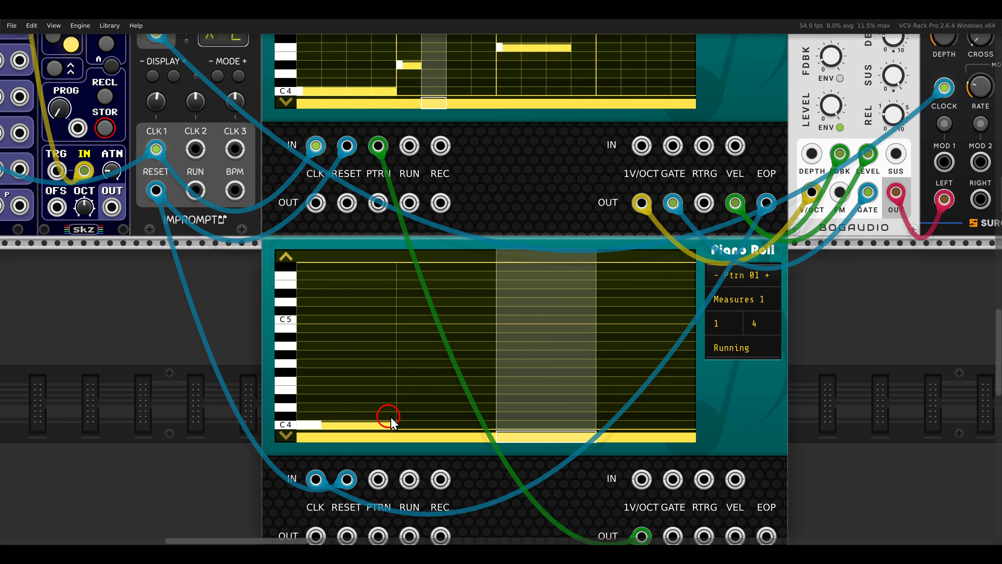
{"action": "left_click", "coordinate": [450, 415]}
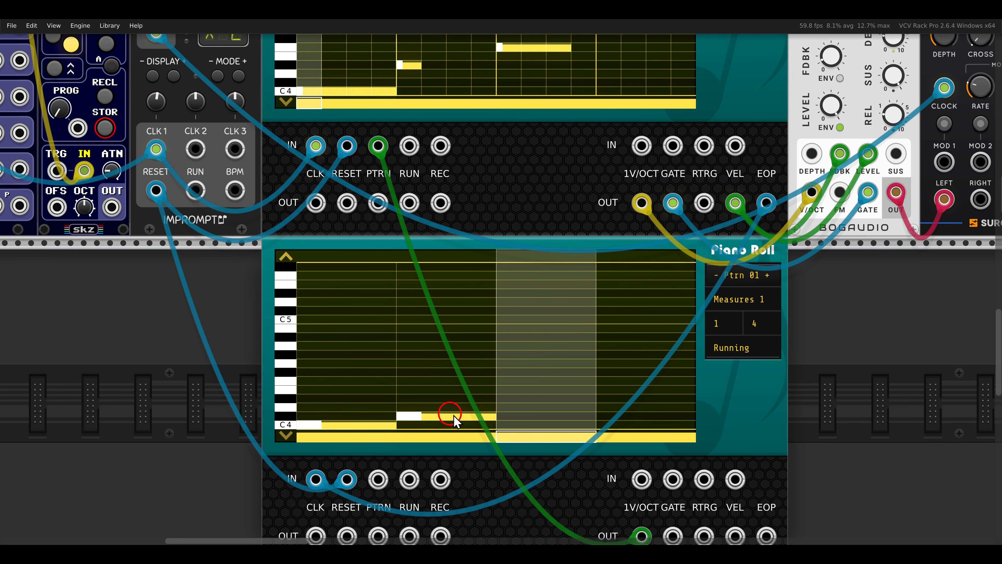
{"action": "left_click", "coordinate": [608, 409]}
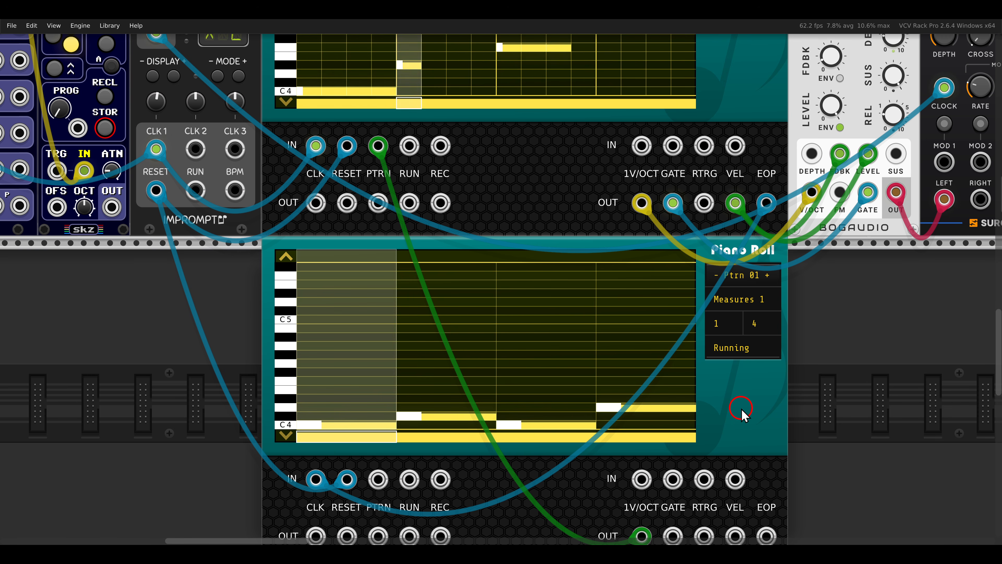
Step: Stop and restart the CLKD clock to play the pattern sequence from its beginning
{"action": "scroll", "coordinate": [741, 413], "scroll_direction": "down", "scroll_amount": 5}
{"action": "scroll", "coordinate": [823, 414], "scroll_direction": "up", "scroll_amount": 4}
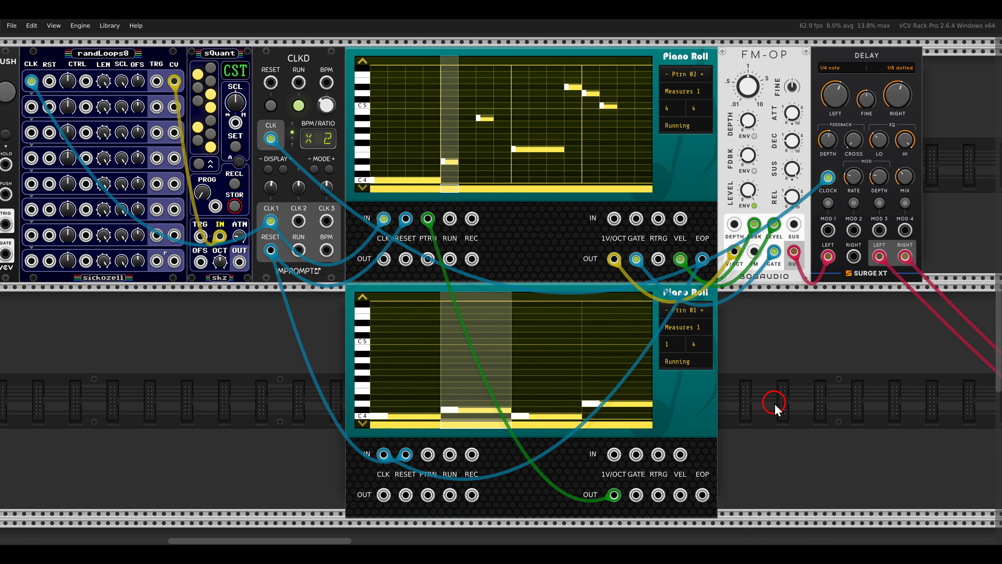
{"action": "left_click", "coordinate": [299, 105]}
{"action": "left_click", "coordinate": [299, 106]}
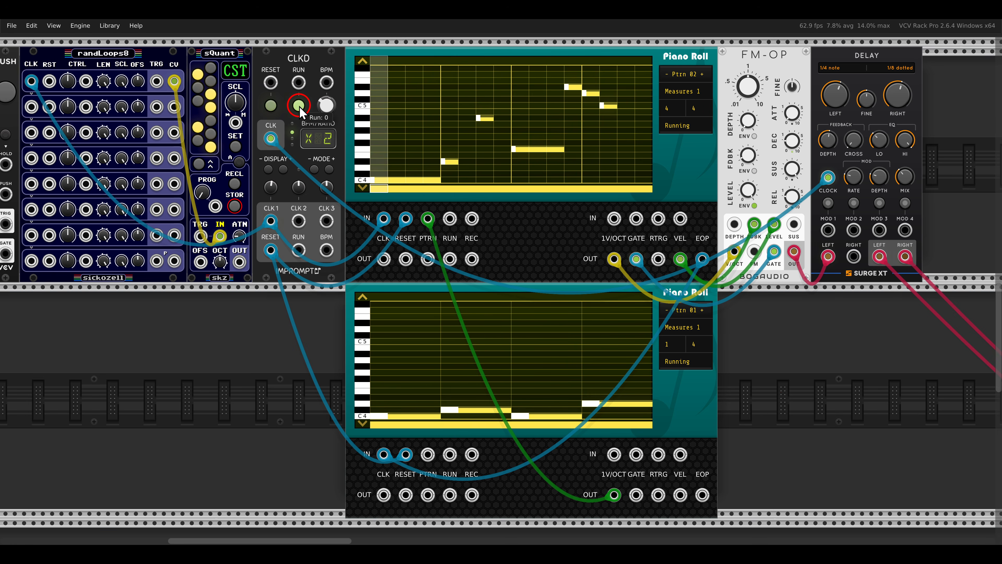
{"action": "mouse_move", "coordinate": [299, 276]}
{"action": "left_mouse_down"}
{"action": "mouse_move", "coordinate": [347, 306]}
{"action": "mouse_move", "coordinate": [765, 482]}
{"action": "left_mouse_up"}
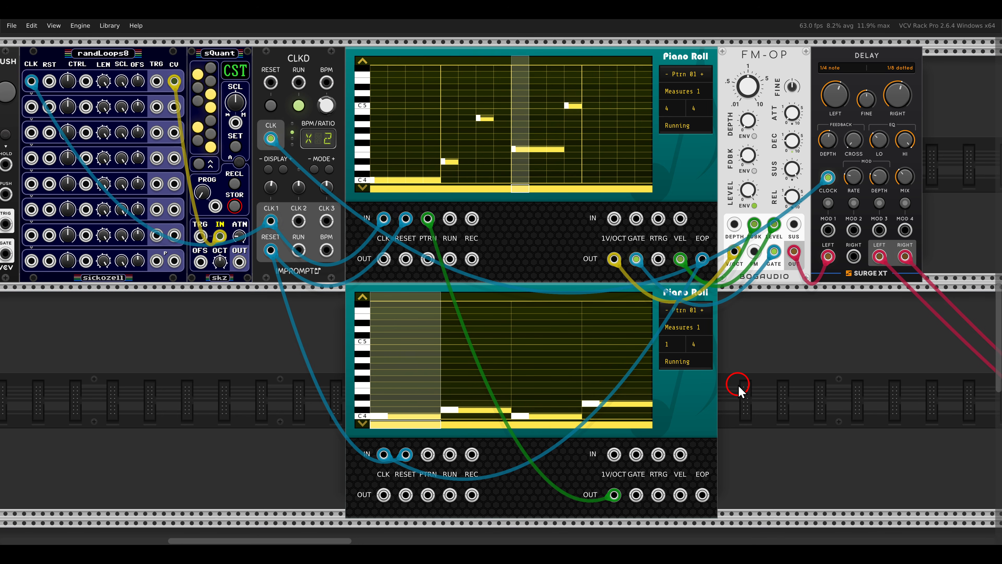
Step: Choose Driver Mode for the lower Piano Roll, and stop and restart the CLKD clock
{"action": "right_click", "coordinate": [686, 393]}
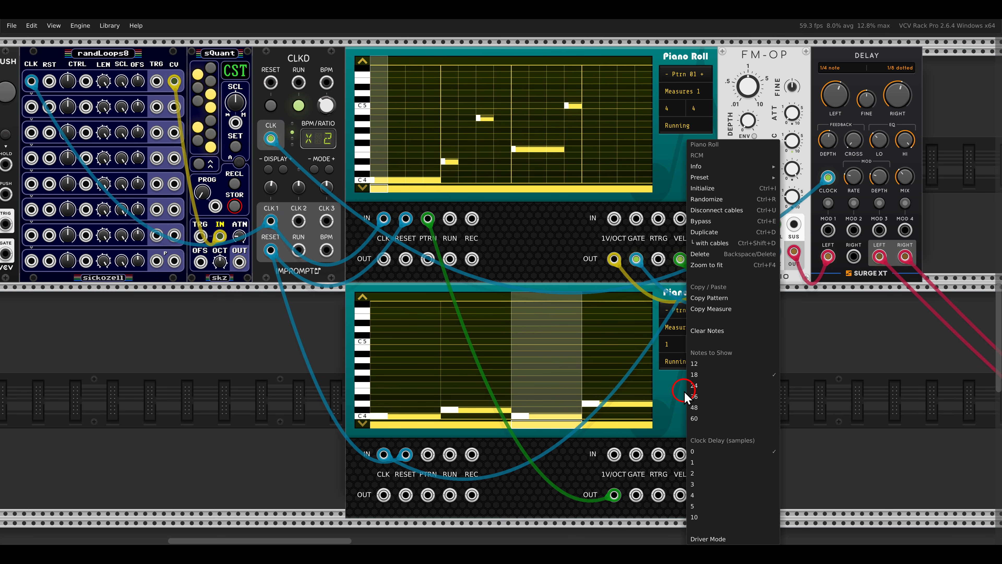
{"action": "left_click", "coordinate": [721, 538]}
{"action": "left_click", "coordinate": [300, 106]}
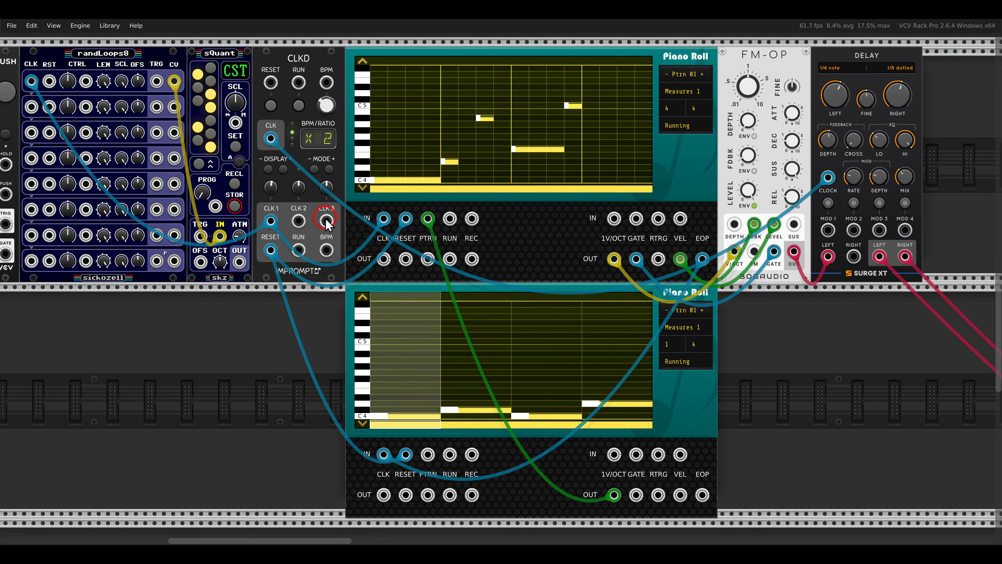
{"action": "left_click", "coordinate": [299, 105]}
{"action": "left_click", "coordinate": [310, 330]}
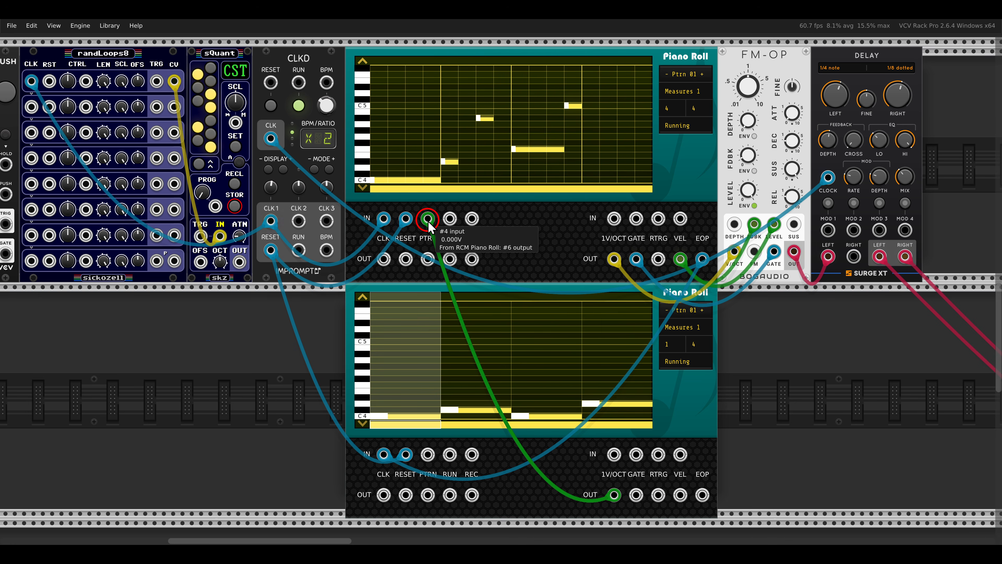
Step: Disconnect the cables from the upper Piano Roll's PTRN input and EOP output to the lower Piano Roll
{"action": "left_click_drag", "start_coordinate": [428, 219], "coordinate": [560, 252]}
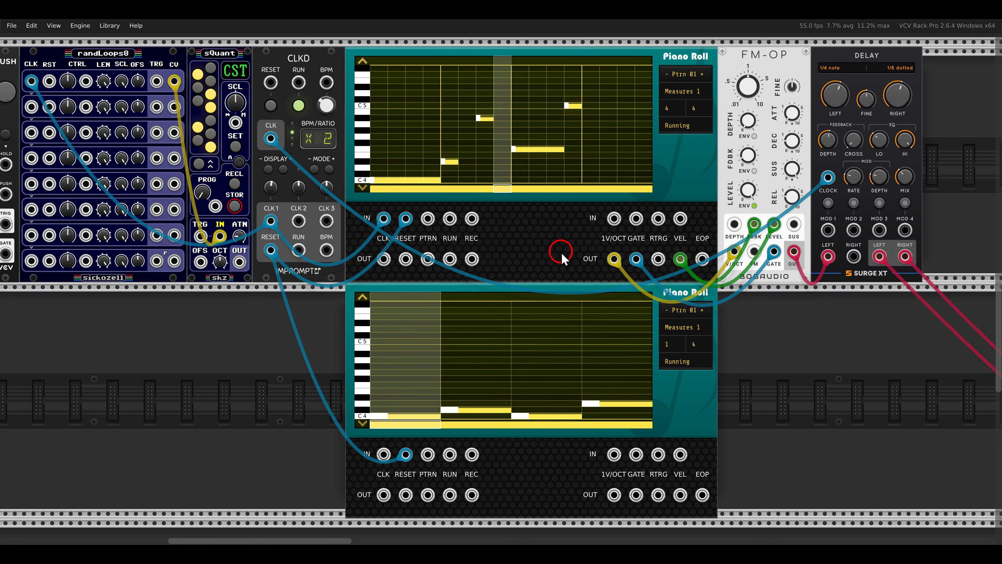
{"action": "left_click_drag", "start_coordinate": [471, 219], "coordinate": [645, 291]}
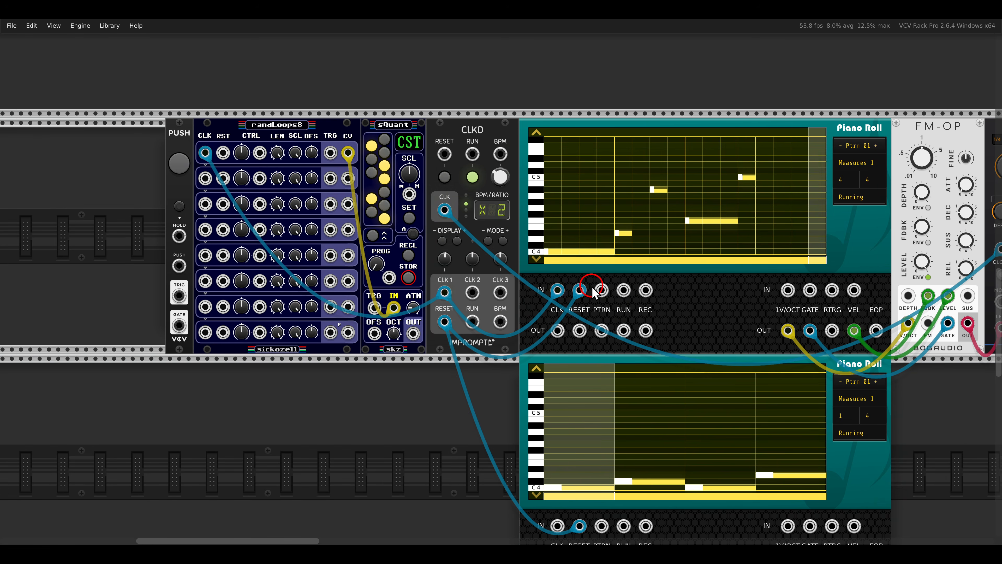
Step: Patch sQuant OUT, randLoops8 TRG from row 1 and CV from row 2 to the upper Piano Roll's 1V/OCT, GATE and VEL inputs
{"action": "scroll", "coordinate": [594, 292], "scroll_direction": "up", "scroll_amount": 3}
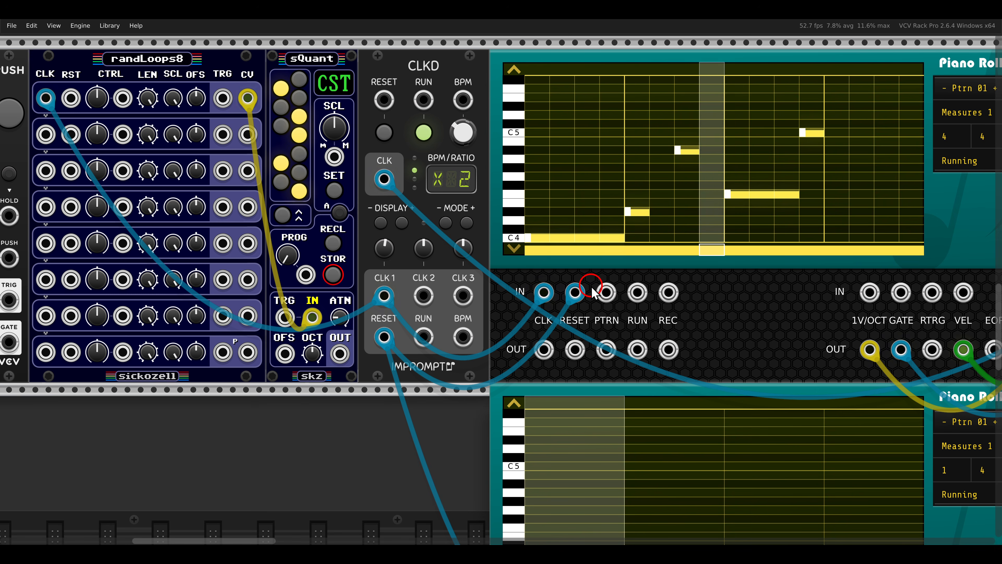
{"action": "scroll", "coordinate": [592, 286], "scroll_direction": "down", "scroll_amount": 1}
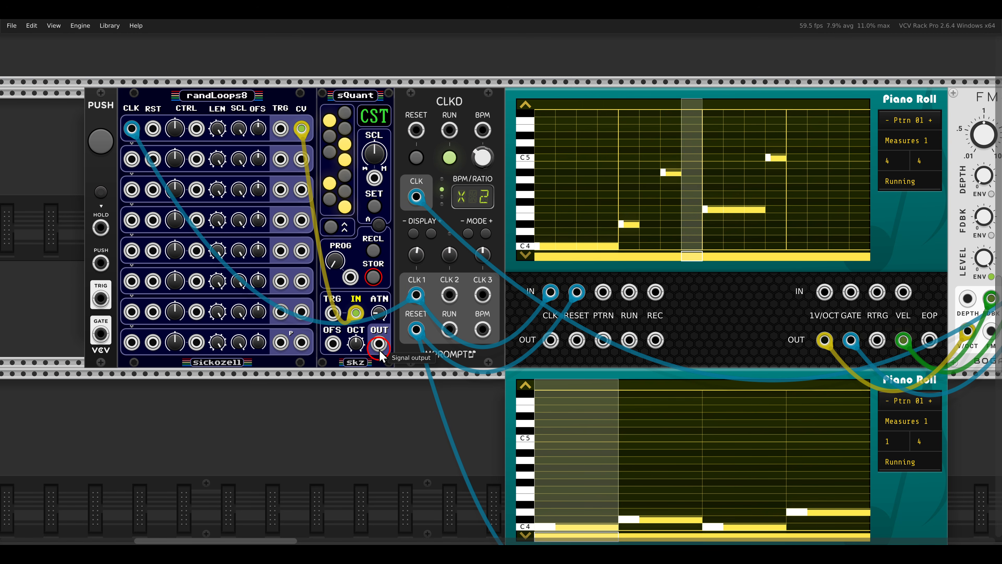
{"action": "left_click_drag", "start_coordinate": [379, 346], "coordinate": [825, 292]}
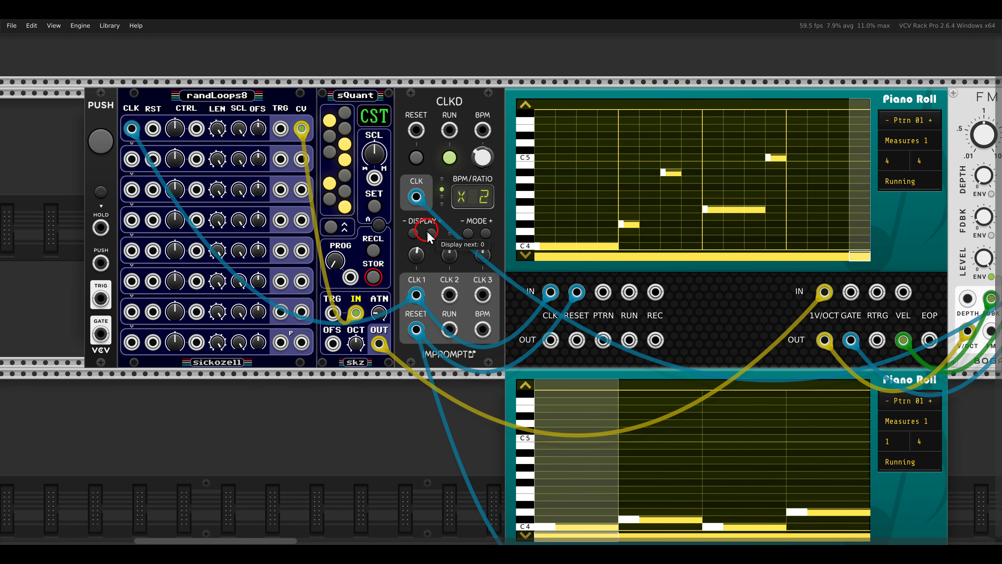
{"action": "left_click_drag", "start_coordinate": [281, 128], "coordinate": [301, 159]}
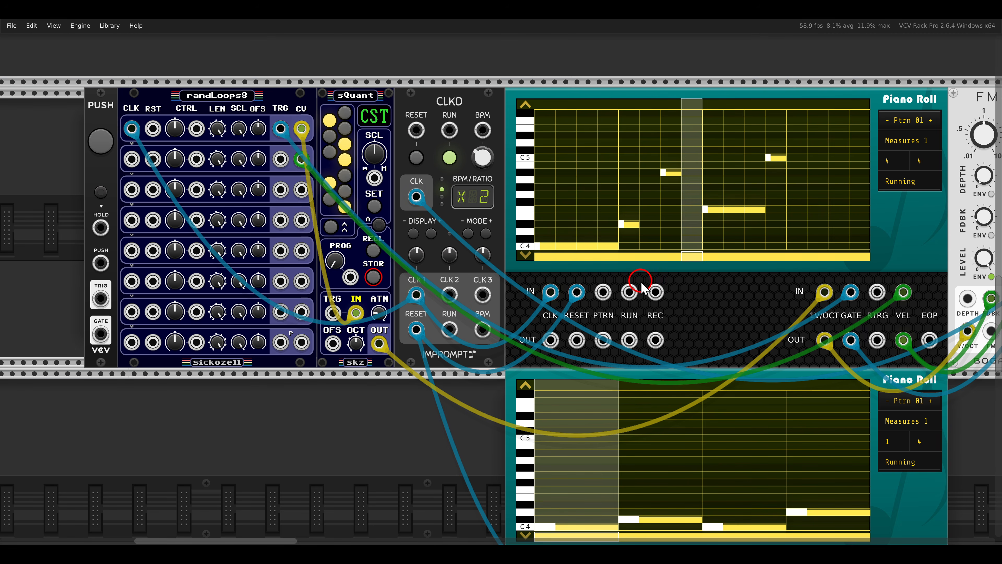
Step: Patch the PUSH TRIG output to the upper Piano Roll's REC input and trigger recording of the random notes into pattern 01
{"action": "mouse_move", "coordinate": [101, 298]}
{"action": "left_mouse_down"}
{"action": "mouse_move", "coordinate": [638, 314]}
{"action": "mouse_move", "coordinate": [656, 292]}
{"action": "left_mouse_up"}
{"action": "left_click", "coordinate": [876, 172]}
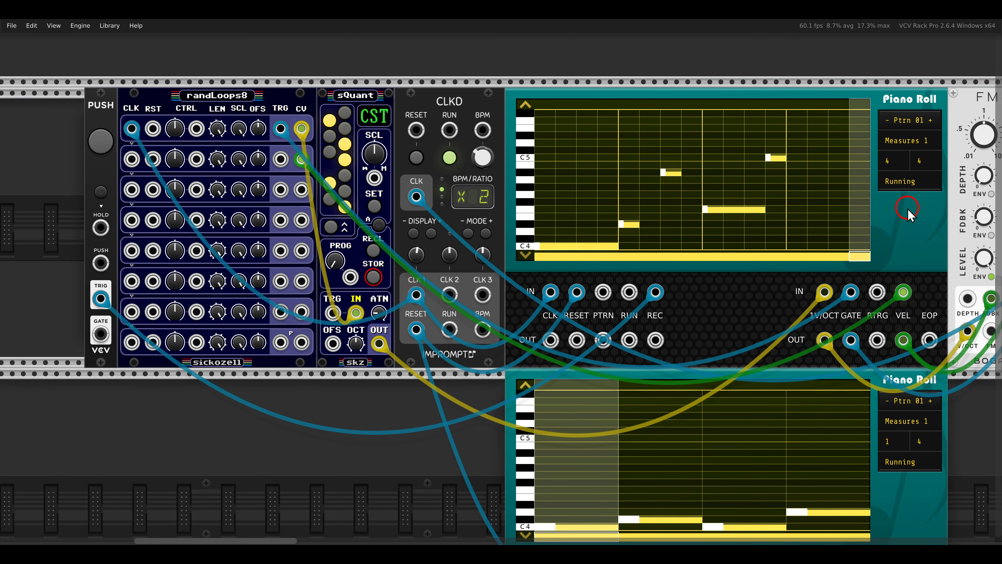
{"action": "left_click", "coordinate": [99, 140]}
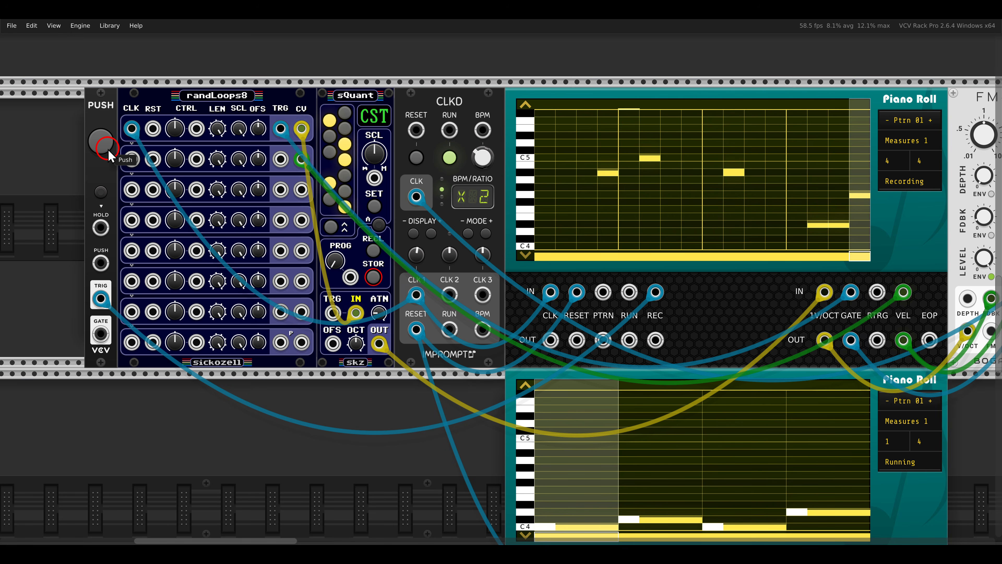
{"action": "left_click", "coordinate": [103, 143]}
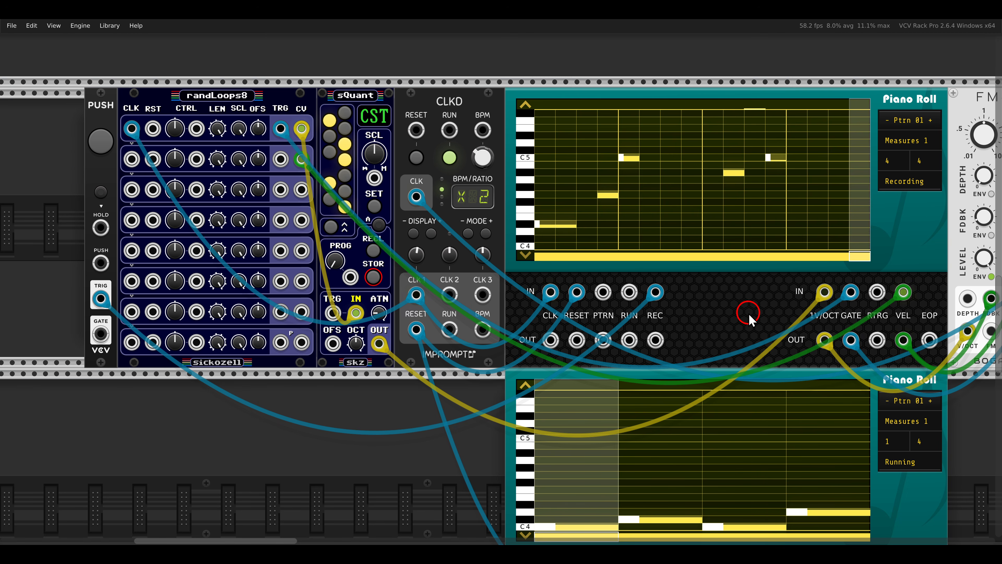
Step: Disconnect the cables from the upper Piano Roll's 1V/OCT, GATE and VEL inputs and check the recorded notes across the higher and lower octaves
{"action": "left_click_drag", "start_coordinate": [824, 293], "coordinate": [832, 293]}
{"action": "left_click_drag", "start_coordinate": [914, 291], "coordinate": [785, 302]}
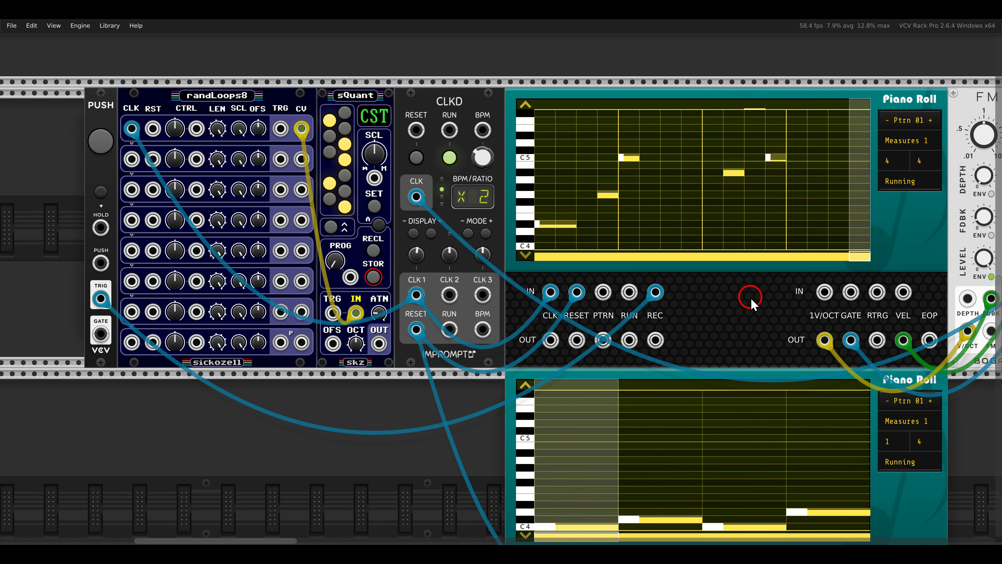
{"action": "scroll", "coordinate": [729, 204], "scroll_direction": "up", "scroll_amount": 1}
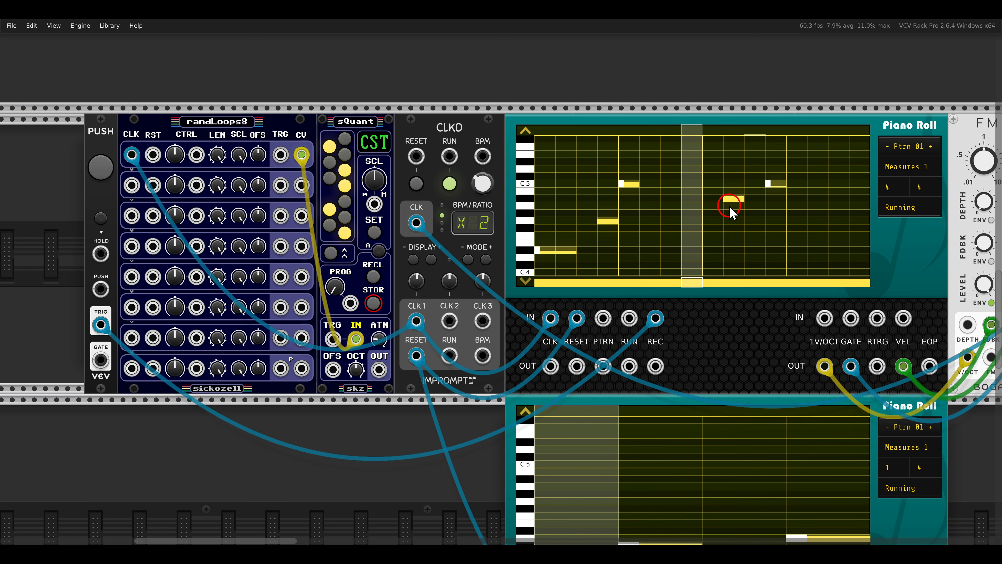
{"action": "left_click", "coordinate": [530, 131]}
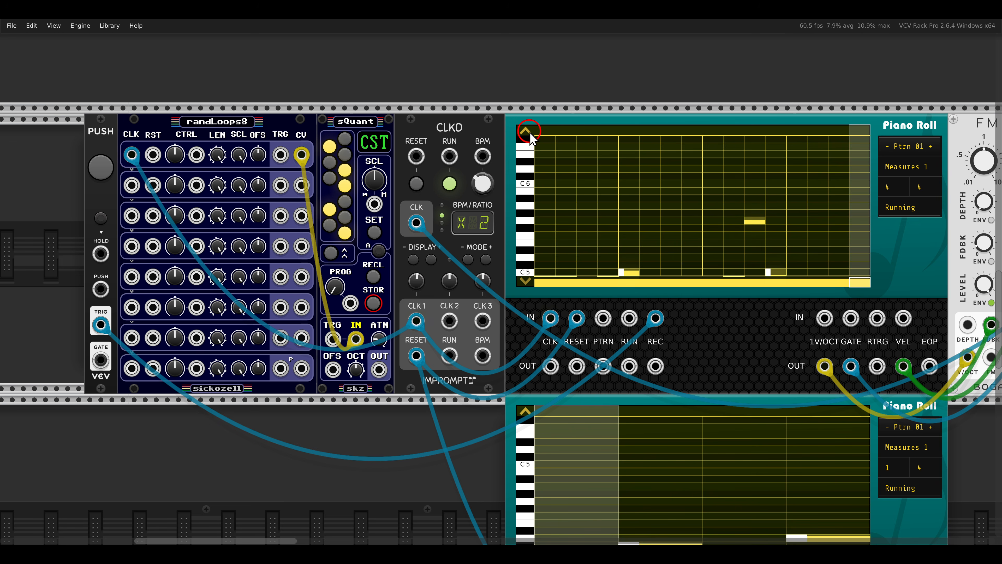
{"action": "left_click", "coordinate": [525, 280]}
{"action": "left_click", "coordinate": [525, 281]}
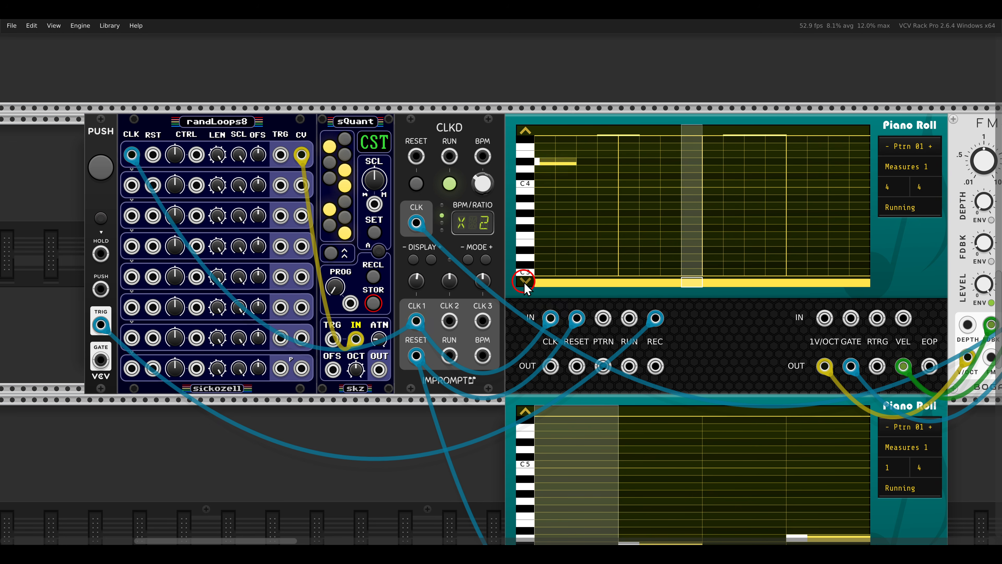
{"action": "left_click", "coordinate": [525, 132]}
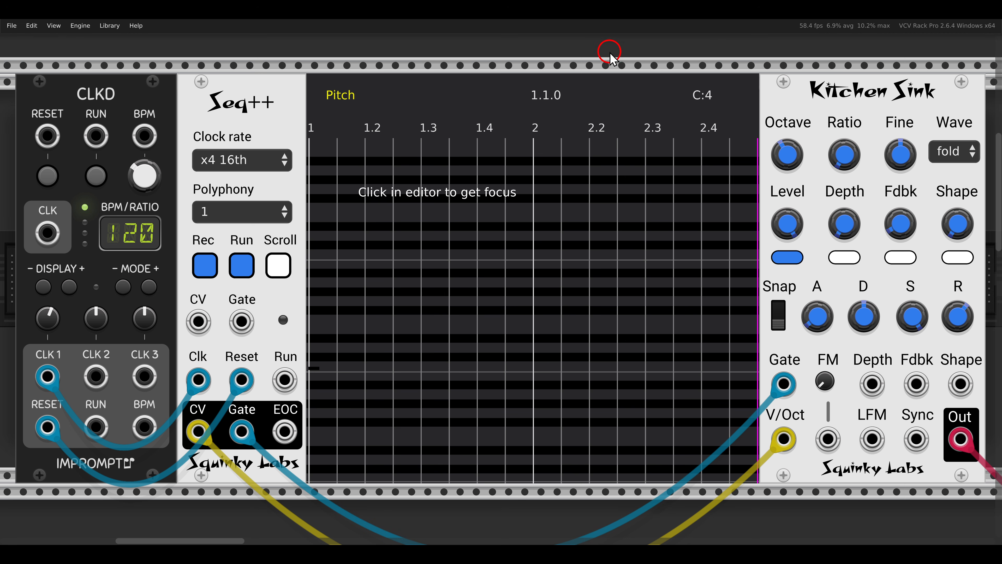
Step: Start the CLKD clock and turn Seq++ scrolling during playback on and back off
{"action": "left_click", "coordinate": [97, 175]}
{"action": "left_click", "coordinate": [280, 262]}
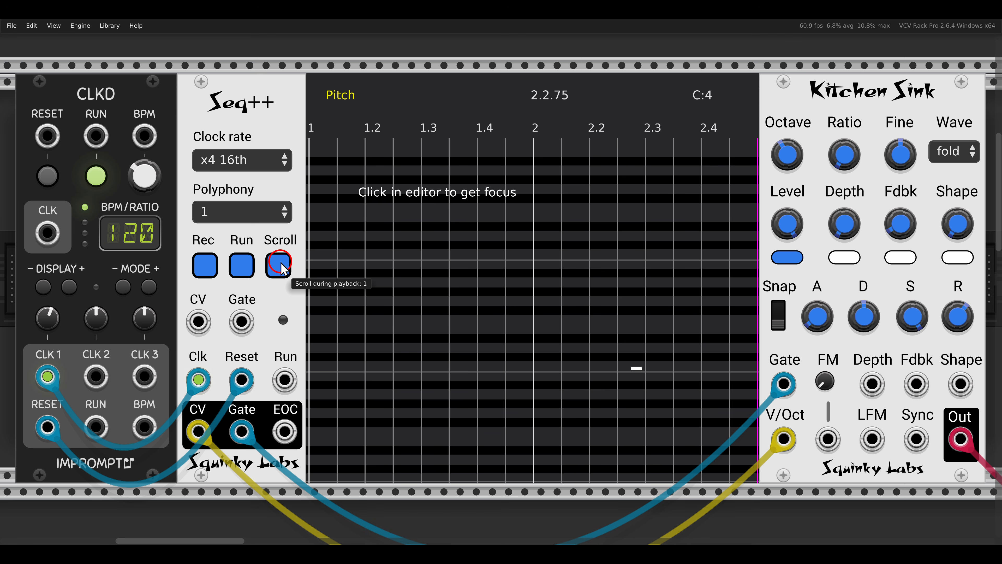
{"action": "left_click", "coordinate": [280, 264]}
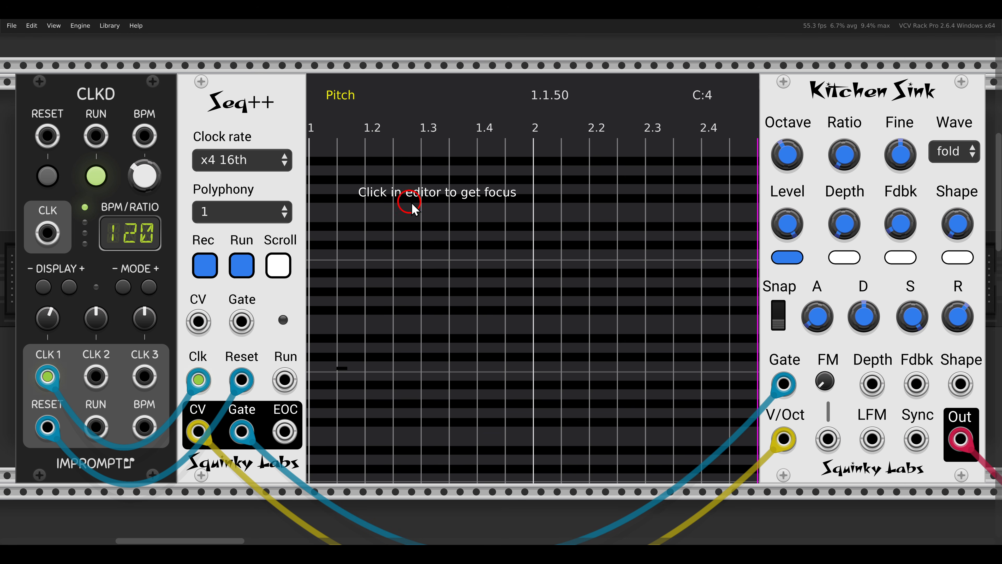
Step: Insert a sixteenth note at C:4, position 1.1.0, in the Seq++ note editor
{"action": "left_click", "coordinate": [461, 229]}
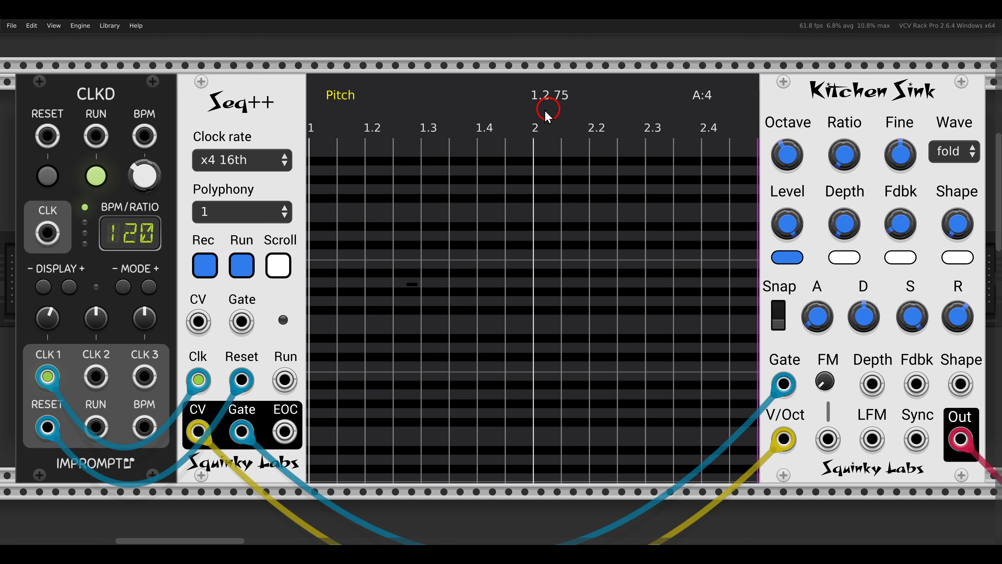
{"action": "key", "text": "Right"}
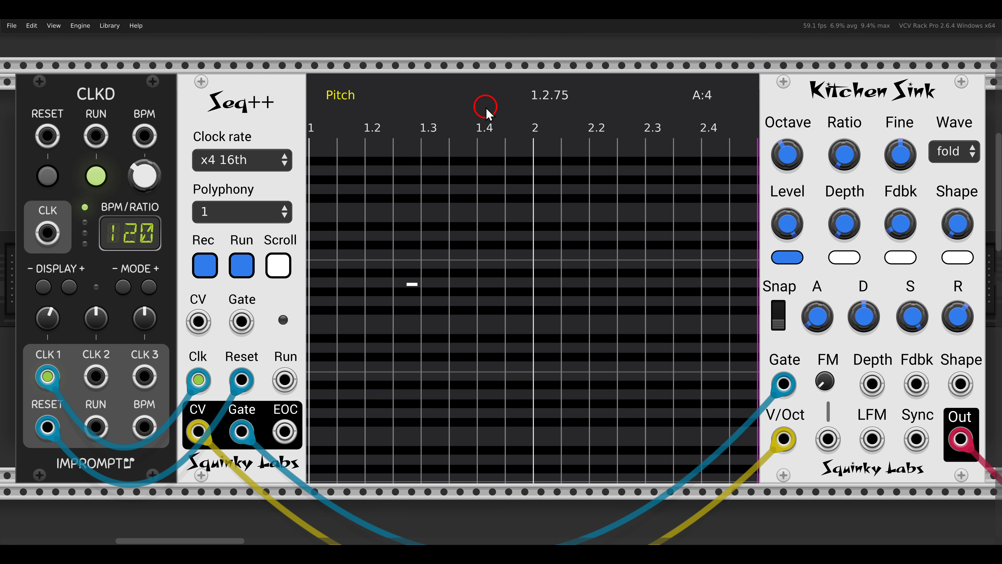
{"action": "key", "text": "Down"}
{"action": "key", "text": "Down"}
{"action": "key", "text": "Down"}
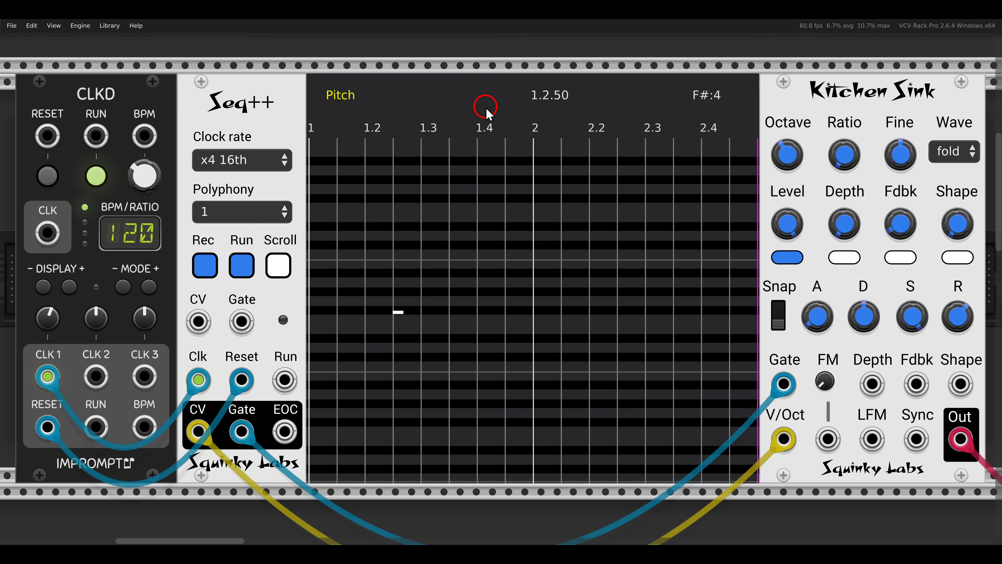
{"action": "key", "text": "Left"}
{"action": "key", "text": "Left"}
{"action": "key", "text": "Down"}
{"action": "key", "text": "Down"}
{"action": "key", "text": "Left"}
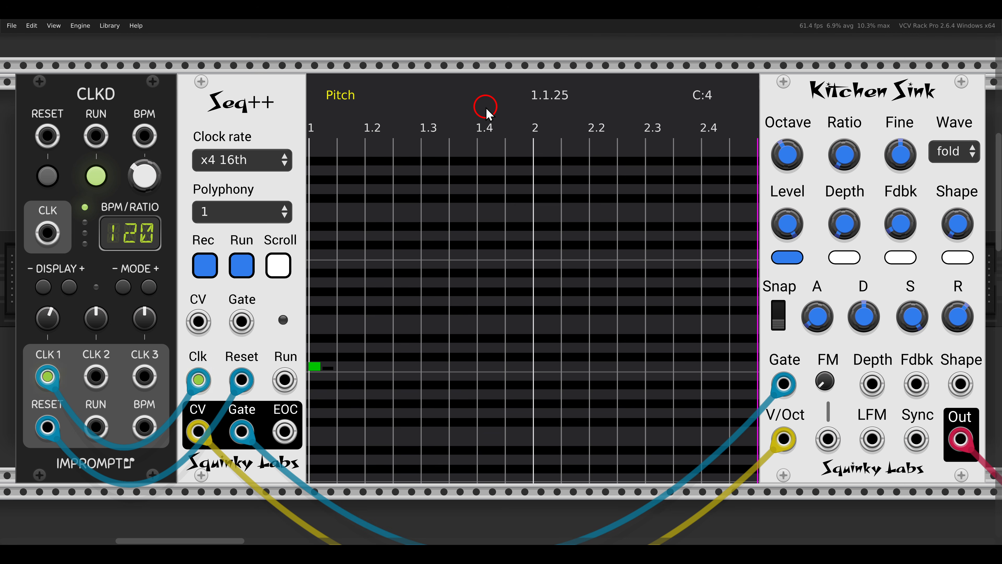
Step: Insert a quarter note at D#:4, position 1.2.0, in the Seq++ editor
{"action": "key", "text": "Right"}
{"action": "key", "text": "Up"}
{"action": "key", "text": "Up"}
{"action": "key", "text": "Return"}
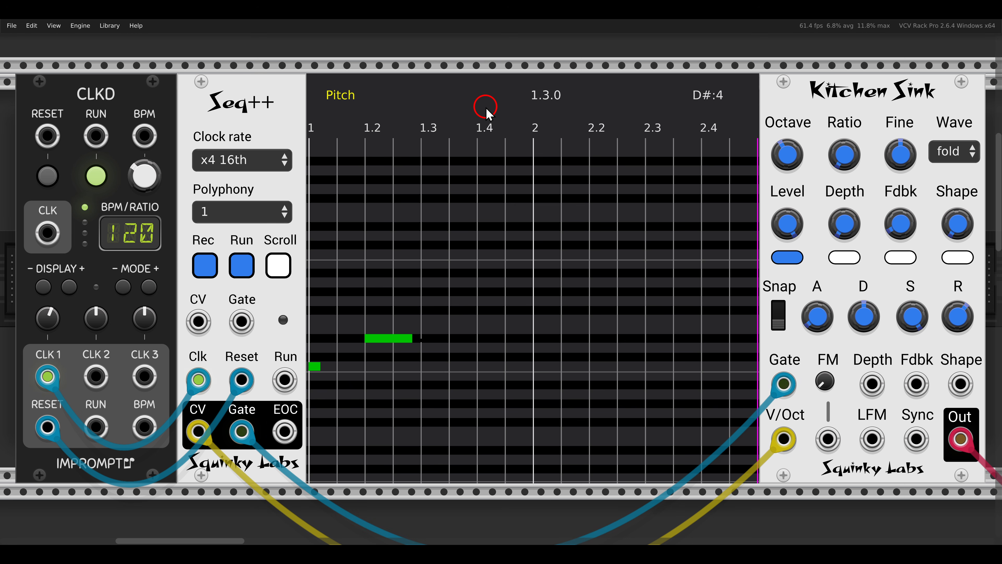
Step: Insert a whole note at G:4, position 1.3.0, in the Seq++ editor
{"action": "key", "text": "Up"}
{"action": "key", "text": "Up"}
{"action": "key", "text": "Up"}
{"action": "key", "text": "Up"}
{"action": "key", "text": "w"}
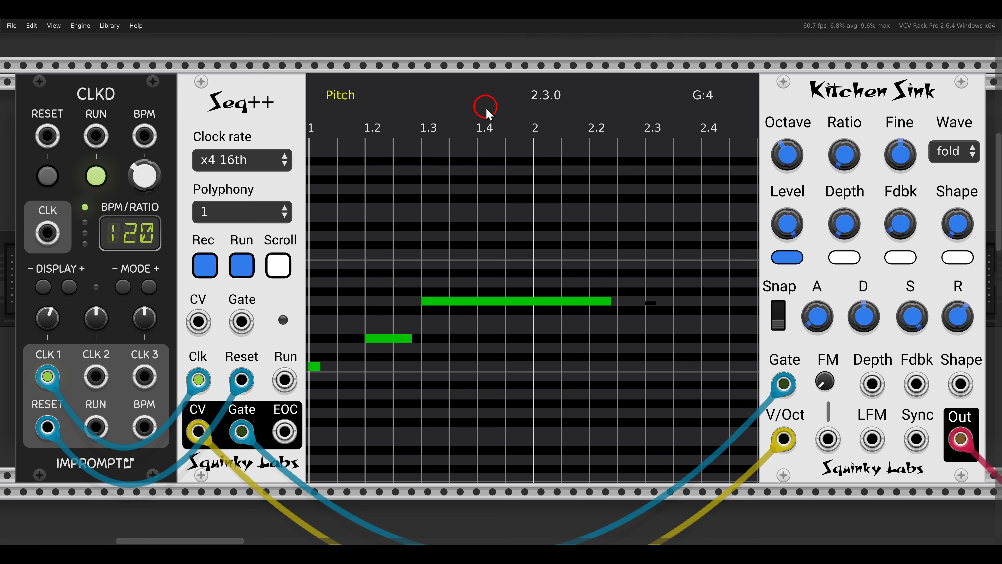
Step: Insert a quarter note at C:5, position 2.2.50, in the Seq++ editor
{"action": "key", "text": "Left"}
{"action": "key", "text": "Up"}
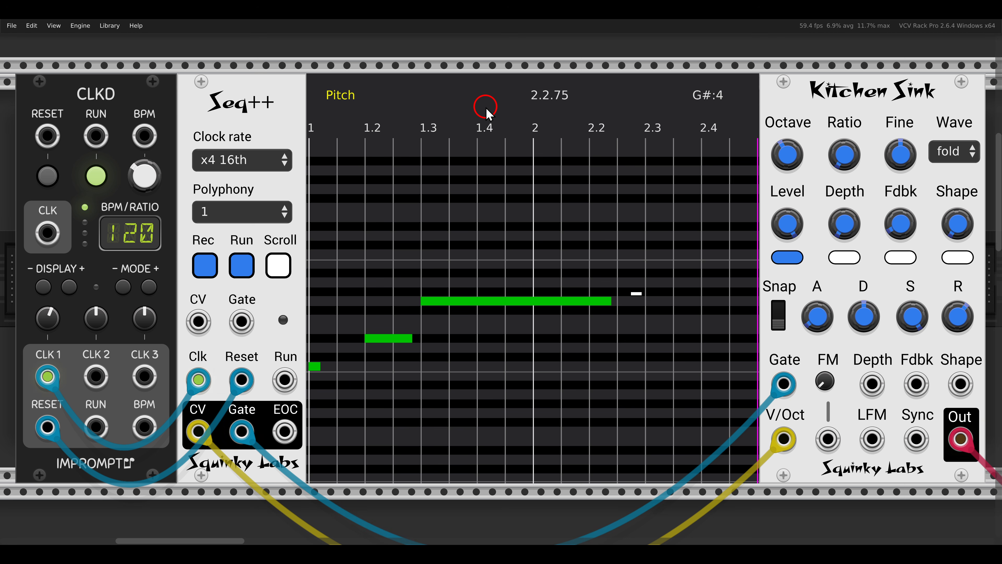
{"action": "key", "text": "Up"}
{"action": "key", "text": "Up"}
{"action": "key", "text": "Up"}
{"action": "key", "text": "Return"}
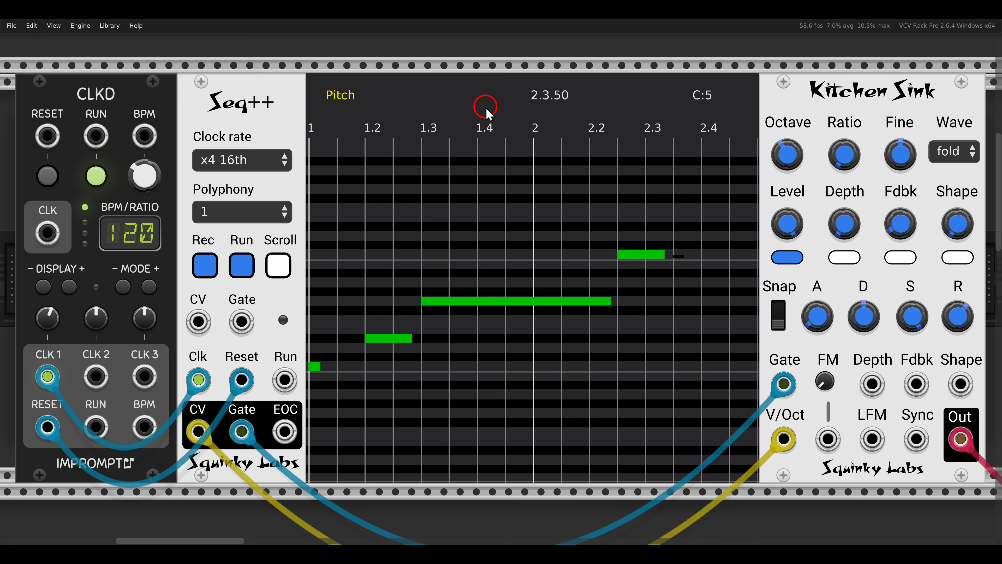
Step: Insert a quarter note at D#:5, position 2.3.50, in the Seq++ editor
{"action": "key", "text": "Up"}
{"action": "key", "text": "Up"}
{"action": "key", "text": "Return"}
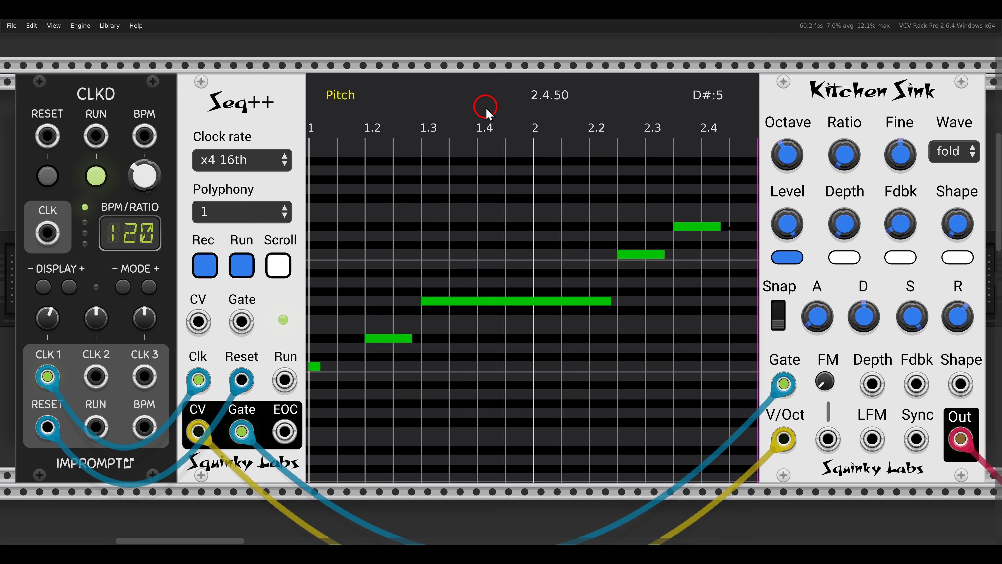
Step: Move the edit cursor forward through the following measures and back to measure 1 to examine the extent of the Seq++ sequence
{"action": "key", "text": "Right"}
{"action": "key", "text": "Right"}
{"action": "key", "text": "Right"}
{"action": "key", "text": "Right"}
{"action": "key", "text": "Right"}
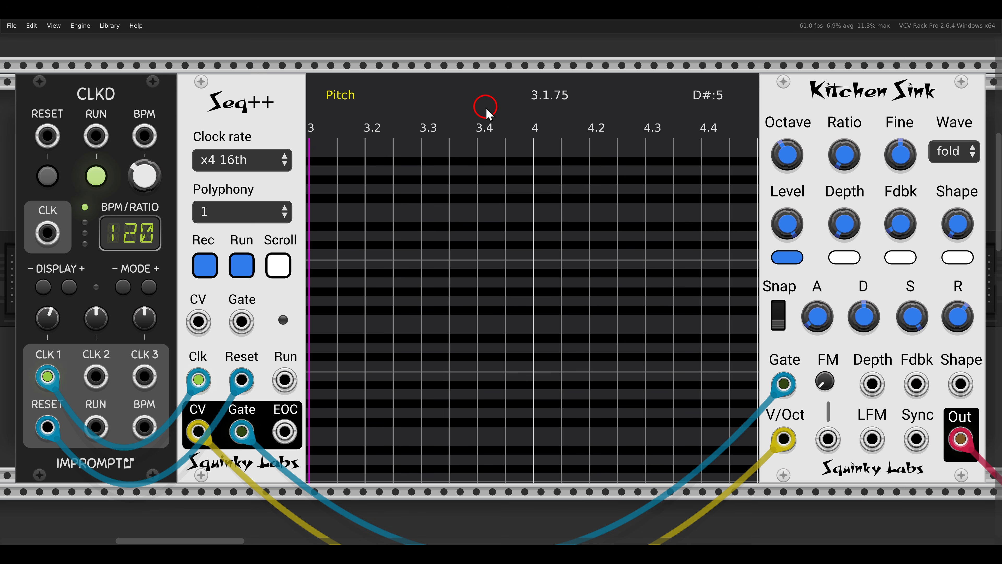
{"action": "key", "text": "Right"}
{"action": "key", "text": "Right"}
{"action": "key", "text": "Right"}
{"action": "key", "text": "Right"}
{"action": "key", "text": "Right"}
{"action": "key", "text": "Right"}
{"action": "key", "text": "Right"}
{"action": "key", "text": "Right"}
{"action": "key", "text": "Right"}
{"action": "key", "text": "Right"}
{"action": "key", "text": "Right"}
{"action": "key", "text": "Right"}
{"action": "key", "text": "Right"}
{"action": "key", "text": "Right"}
{"action": "key", "text": "Right"}
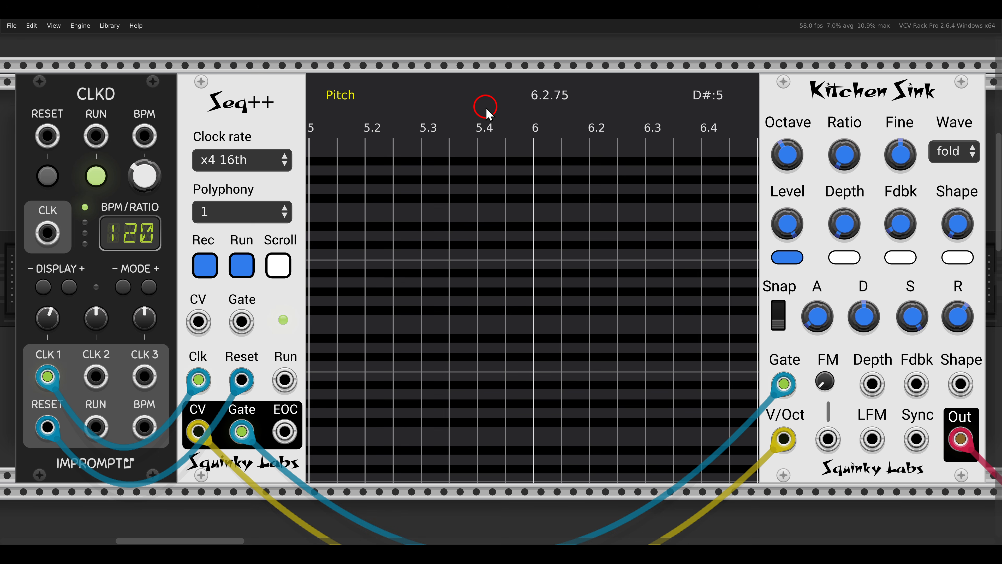
{"action": "key", "text": "Right"}
{"action": "key", "text": "Right"}
{"action": "key", "text": "Right"}
{"action": "key", "text": "Right"}
{"action": "key", "text": "Right"}
{"action": "key", "text": "Right"}
{"action": "key", "text": "Right"}
{"action": "key", "text": "Right"}
{"action": "key", "text": "Right"}
{"action": "key", "text": "Right"}
{"action": "key", "text": "Right"}
{"action": "key", "text": "Right"}
{"action": "key", "text": "Right"}
{"action": "key", "text": "Right"}
{"action": "key", "text": "Right"}
{"action": "key", "text": "Left"}
{"action": "key", "text": "Left"}
{"action": "key", "text": "Left"}
{"action": "key", "text": "Left"}
{"action": "key", "text": "Left"}
{"action": "key", "text": "Left"}
{"action": "key", "text": "Left"}
{"action": "key", "text": "Left"}
{"action": "key", "text": "Left"}
{"action": "key", "text": "Left"}
{"action": "key", "text": "Left"}
{"action": "key", "text": "Left"}
{"action": "key", "text": "Left"}
{"action": "key", "text": "Left"}
{"action": "key", "text": "Left"}
{"action": "key", "text": "Left"}
{"action": "key", "text": "Left"}
{"action": "key", "text": "Left"}
{"action": "key", "text": "Left"}
{"action": "key", "text": "Left"}
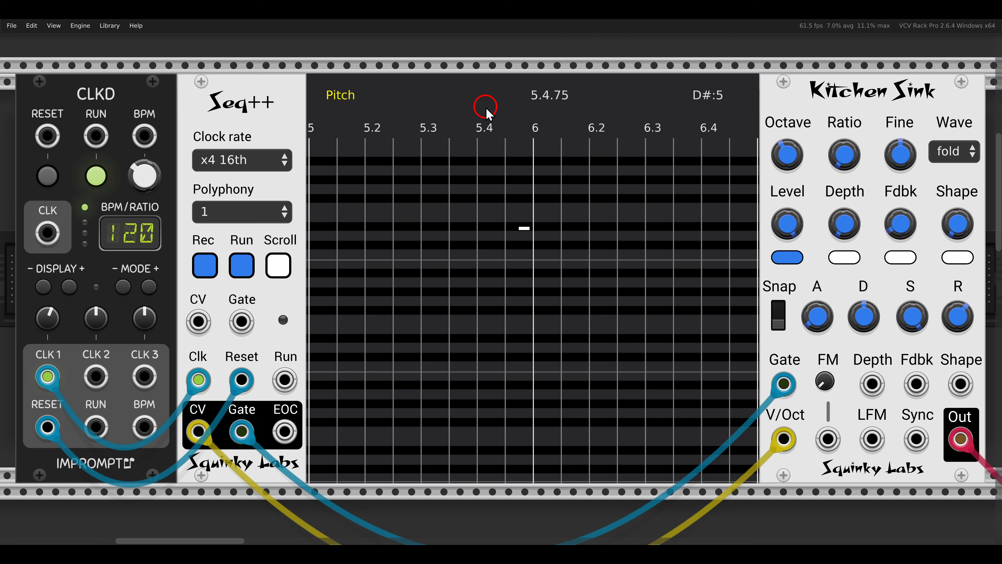
{"action": "key", "text": "Left"}
{"action": "key", "text": "Left"}
{"action": "key", "text": "Left"}
{"action": "key", "text": "Left"}
{"action": "key", "text": "Left"}
{"action": "key", "text": "Left"}
{"action": "key", "text": "Left"}
{"action": "key", "text": "Left"}
{"action": "key", "text": "Left"}
{"action": "key", "text": "Left"}
{"action": "key", "text": "Left"}
{"action": "key", "text": "Left"}
{"action": "key", "text": "Left"}
{"action": "key", "text": "Left"}
{"action": "key", "text": "Left"}
{"action": "key", "text": "Left"}
{"action": "key", "text": "Left"}
{"action": "key", "text": "Left"}
{"action": "key", "text": "Left"}
{"action": "key", "text": "Left"}
{"action": "key", "text": "Left"}
{"action": "key", "text": "Left"}
{"action": "key", "text": "Left"}
{"action": "key", "text": "Left"}
{"action": "key", "text": "Left"}
{"action": "key", "text": "Left"}
{"action": "key", "text": "Left"}
{"action": "key", "text": "Left"}
{"action": "key", "text": "Left"}
{"action": "key", "text": "Left"}
{"action": "key", "text": "Left"}
{"action": "key", "text": "Left"}
{"action": "key", "text": "Left"}
{"action": "key", "text": "Left"}
{"action": "key", "text": "Left"}
{"action": "key", "text": "Left"}
{"action": "key", "text": "Left"}
{"action": "key", "text": "Left"}
{"action": "key", "text": "Left"}
{"action": "key", "text": "Left"}
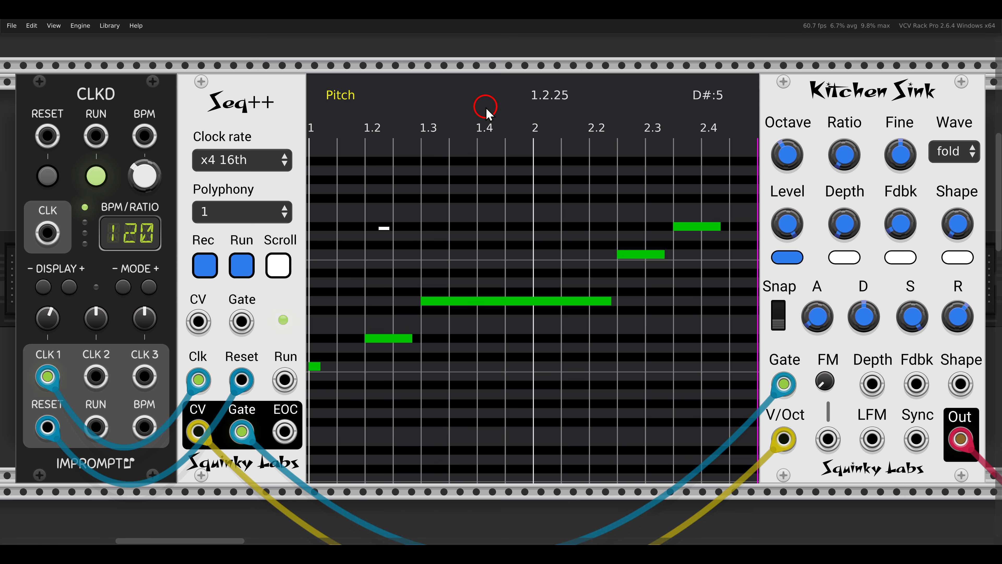
Step: Set the Seq++ polyphony to 3 and insert a quarter note at D#:5, position 1.1.0, above the first note
{"action": "left_click", "coordinate": [229, 220]}
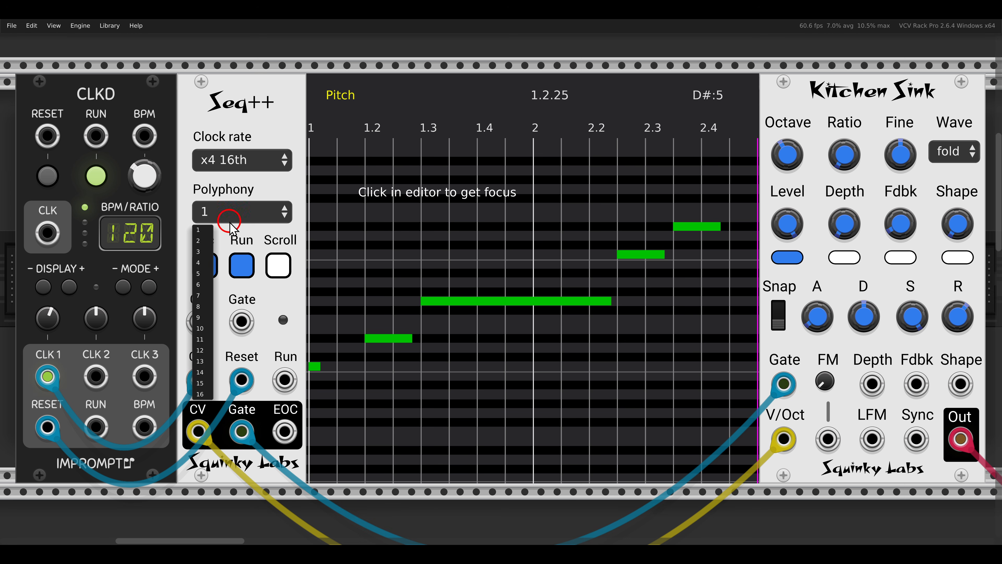
{"action": "left_click", "coordinate": [202, 255]}
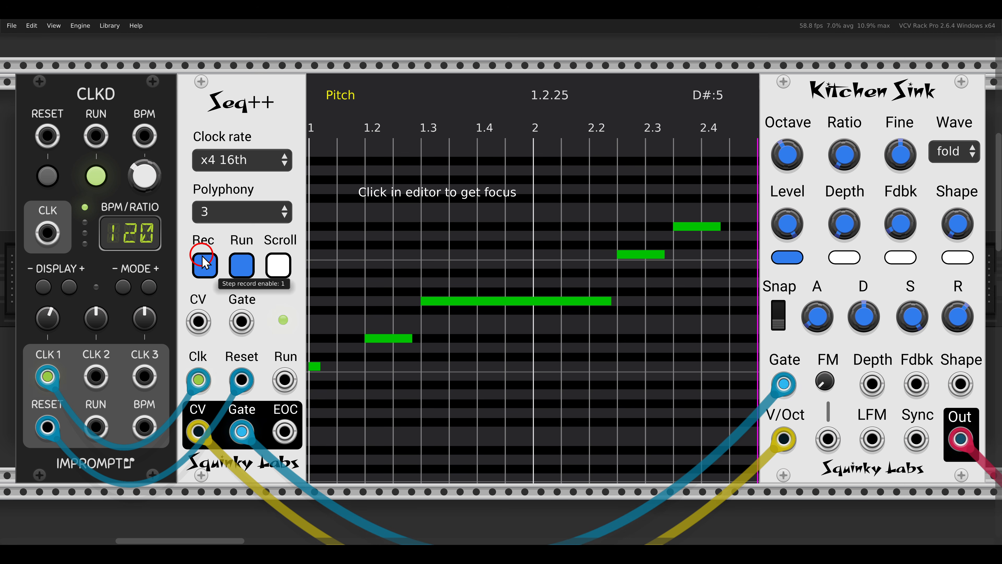
{"action": "left_click", "coordinate": [475, 239]}
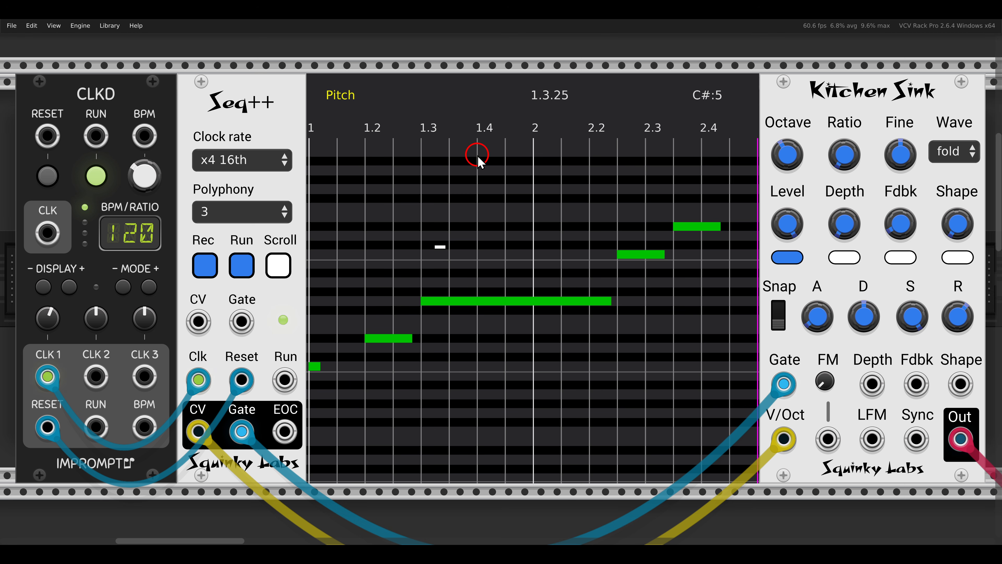
{"action": "key", "text": "Down"}
{"action": "key", "text": "Left"}
{"action": "key", "text": "Left"}
{"action": "key", "text": "Left"}
{"action": "key", "text": "Left"}
{"action": "key", "text": "Left"}
{"action": "key", "text": "Left"}
{"action": "key", "text": "Left"}
{"action": "key", "text": "Left"}
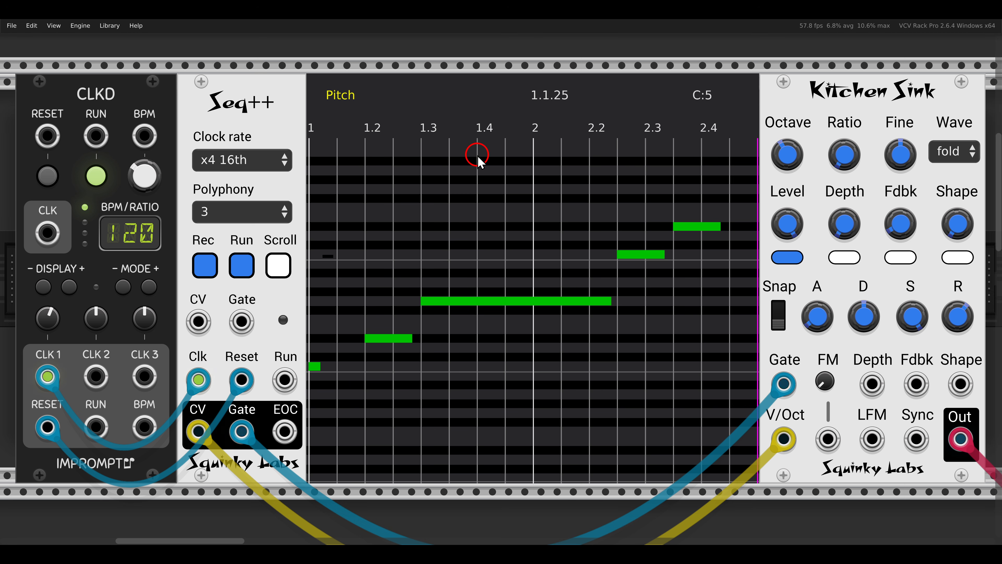
{"action": "key", "text": "Up"}
{"action": "key", "text": "Up"}
{"action": "key", "text": "Return"}
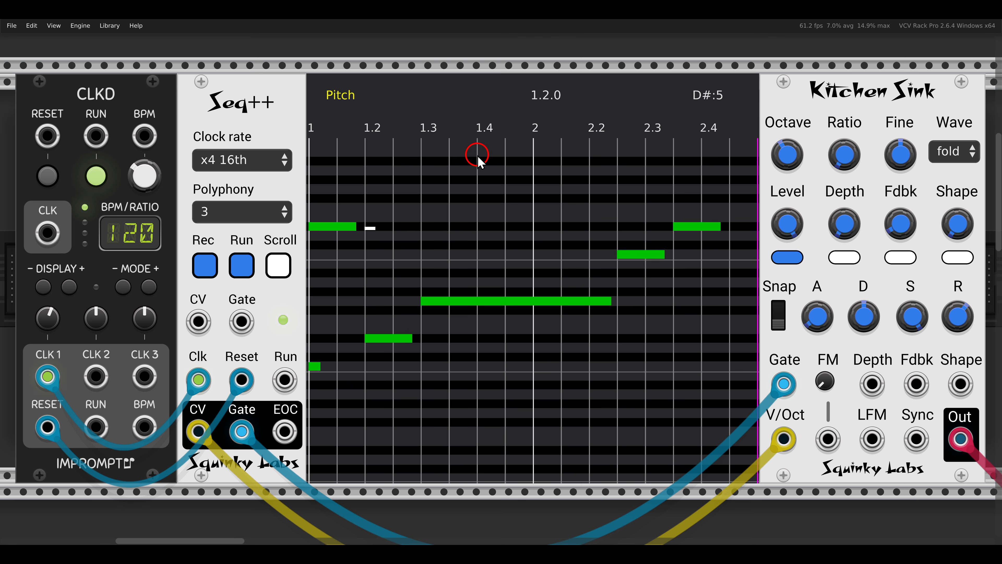
Step: Insert a quarter note at A#:4, position 1.2.0, above the existing note in the Seq++ editor
{"action": "key", "text": "Down"}
{"action": "key", "text": "Down"}
{"action": "key", "text": "Down"}
{"action": "key", "text": "Down"}
{"action": "key", "text": "Down"}
{"action": "key", "text": "Down"}
{"action": "key", "text": "Down"}
{"action": "key", "text": "Down"}
{"action": "key", "text": "Down"}
{"action": "key", "text": "Down"}
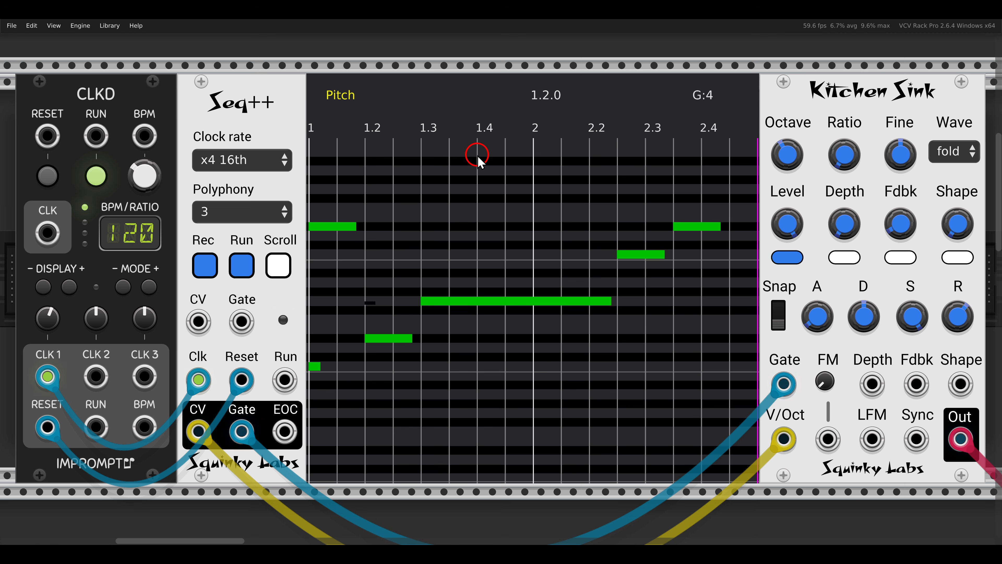
{"action": "key", "text": "Down"}
{"action": "key", "text": "Down"}
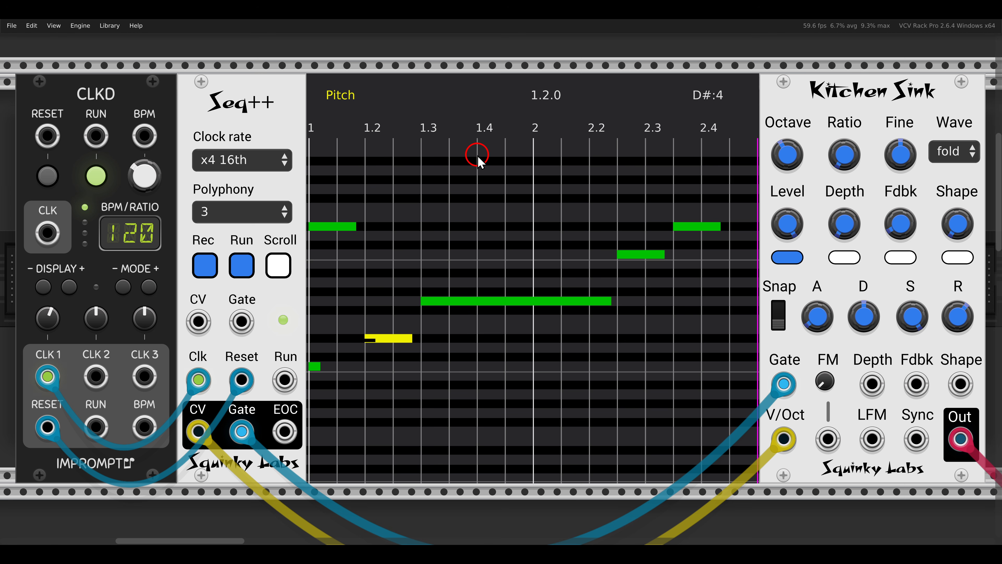
{"action": "key", "text": "Down"}
{"action": "key", "text": "Down"}
{"action": "key", "text": "Up"}
{"action": "key", "text": "Up"}
{"action": "key", "text": "Up"}
{"action": "key", "text": "Up"}
{"action": "key", "text": "Up"}
{"action": "key", "text": "Up"}
{"action": "key", "text": "Up"}
{"action": "key", "text": "Up"}
{"action": "key", "text": "Up"}
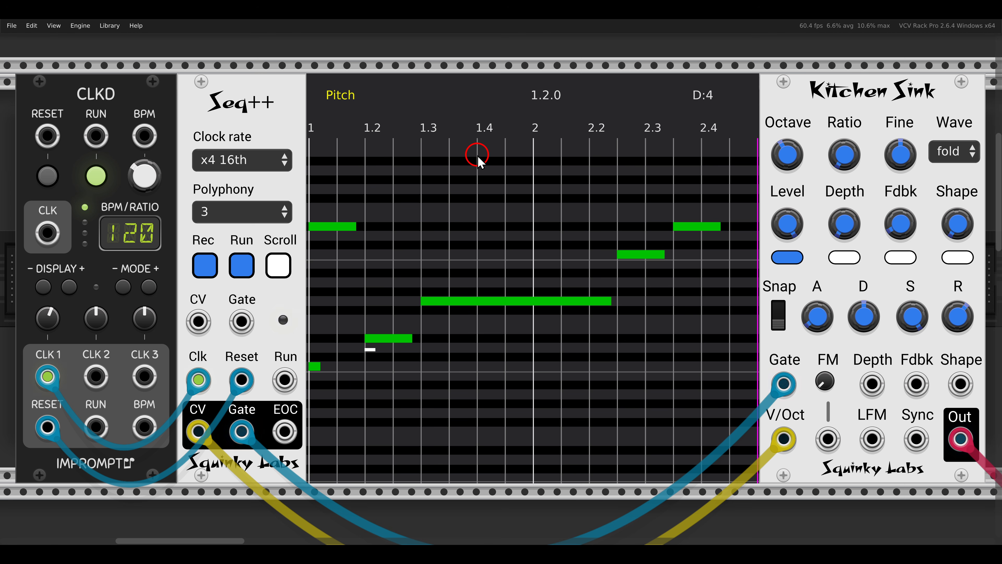
{"action": "key", "text": "Return"}
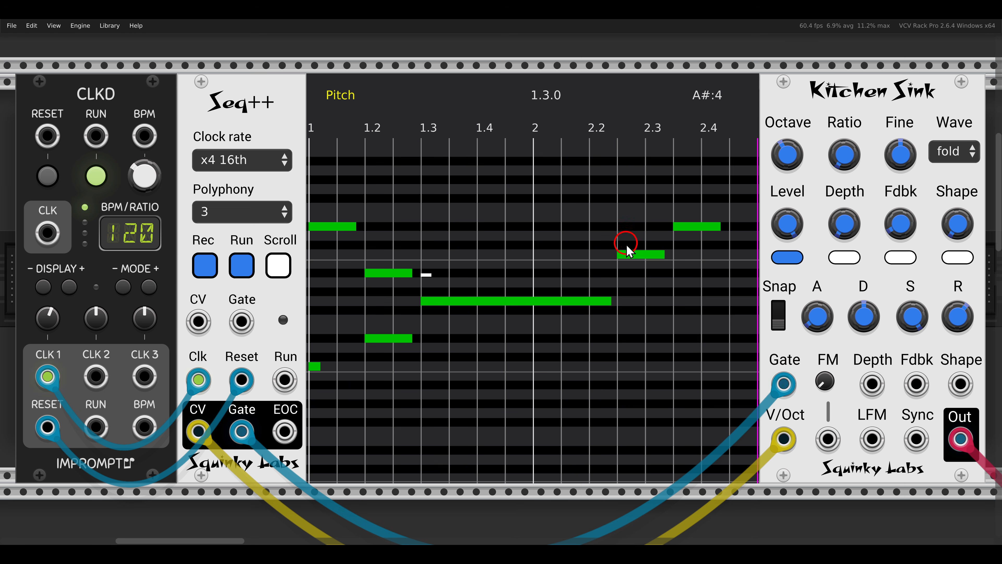
Step: Turn the C:5 note at position 2.2.50 into a root-position triad in the C Minor scale with the Make Triads transform
{"action": "right_click", "coordinate": [631, 256]}
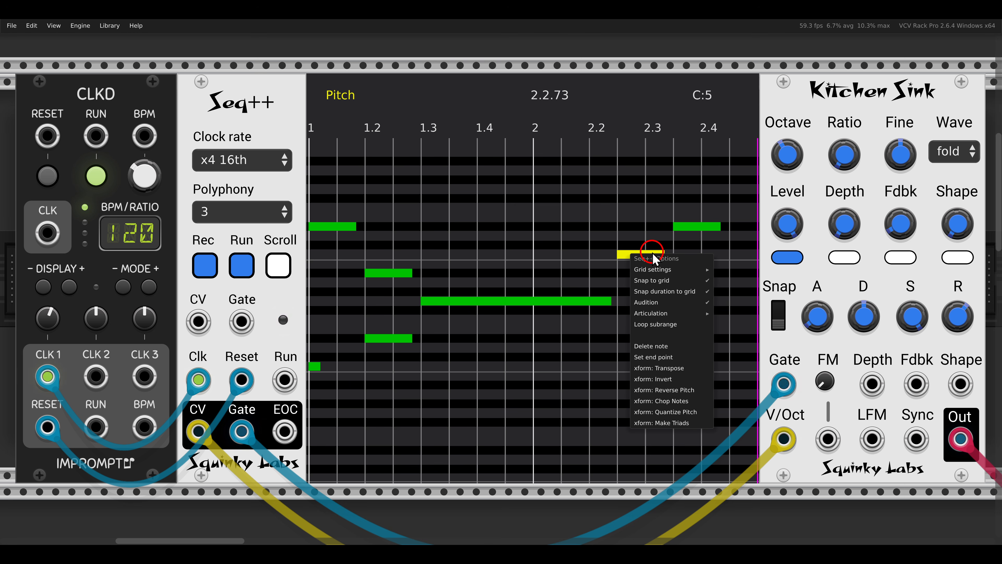
{"action": "mouse_move", "coordinate": [678, 273]}
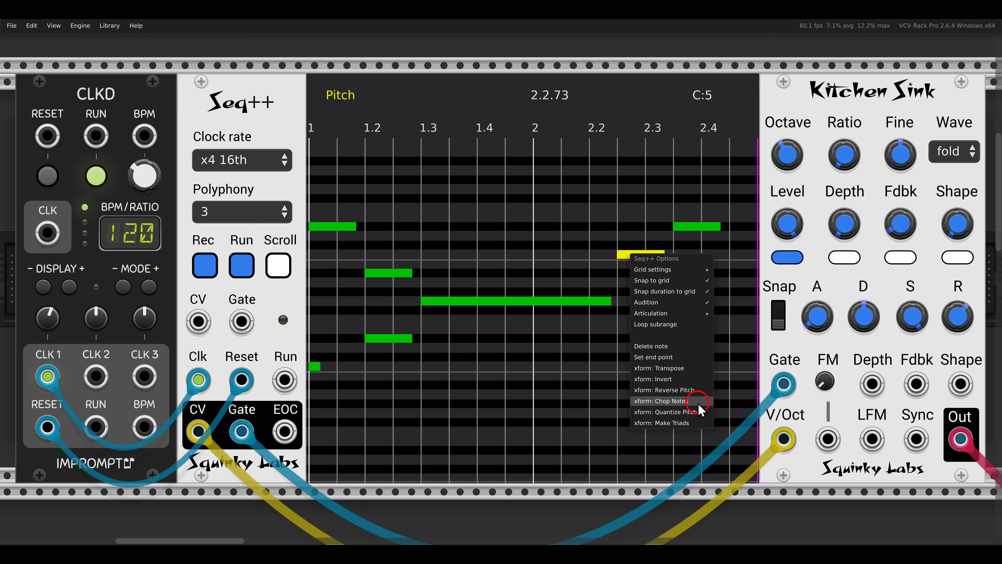
{"action": "left_click", "coordinate": [685, 423]}
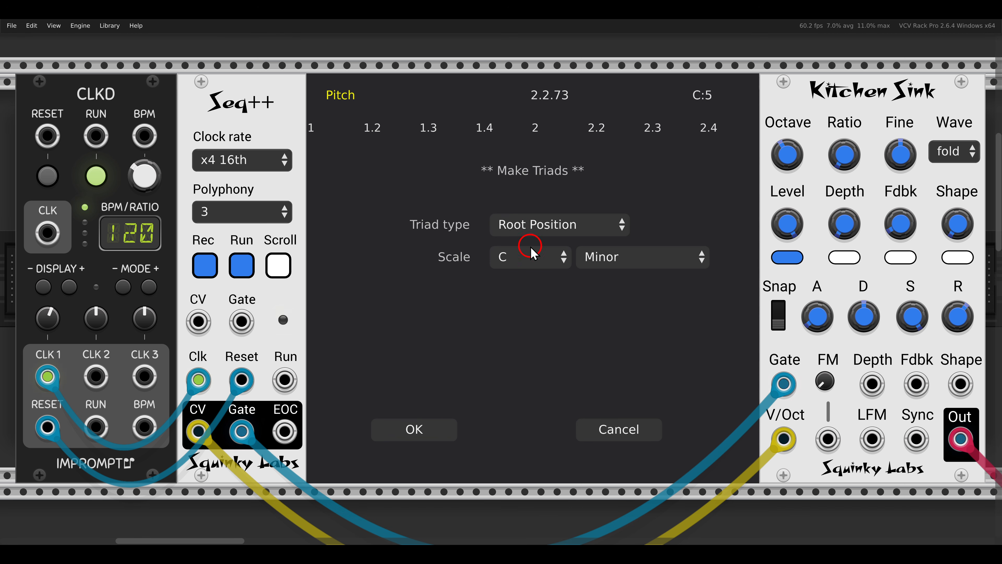
{"action": "left_click", "coordinate": [425, 430]}
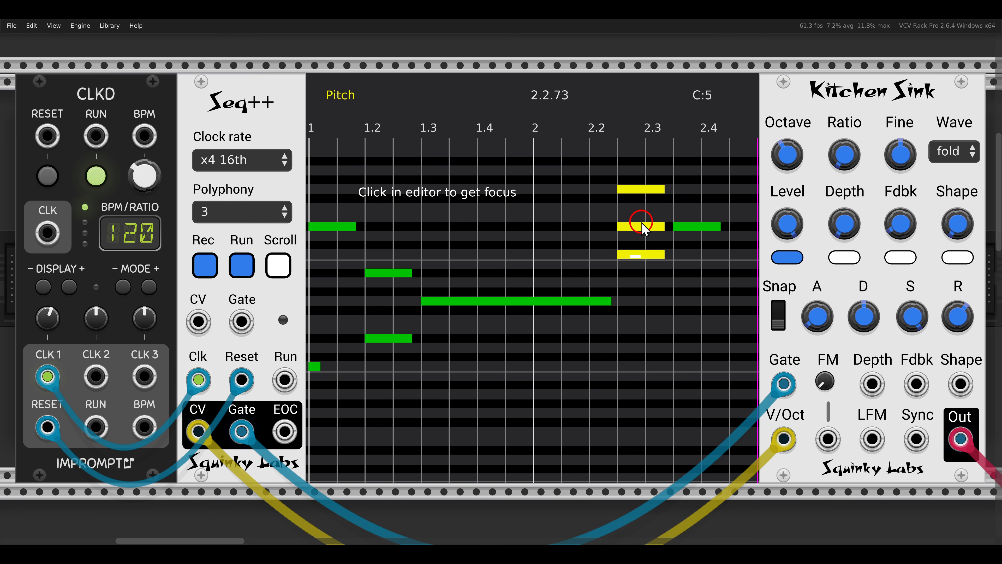
Step: Lower the upper two notes of the measure 2 triad by an octave, to G:4 and D#:4
{"action": "left_click", "coordinate": [641, 190]}
{"action": "left_click", "coordinate": [644, 190]}
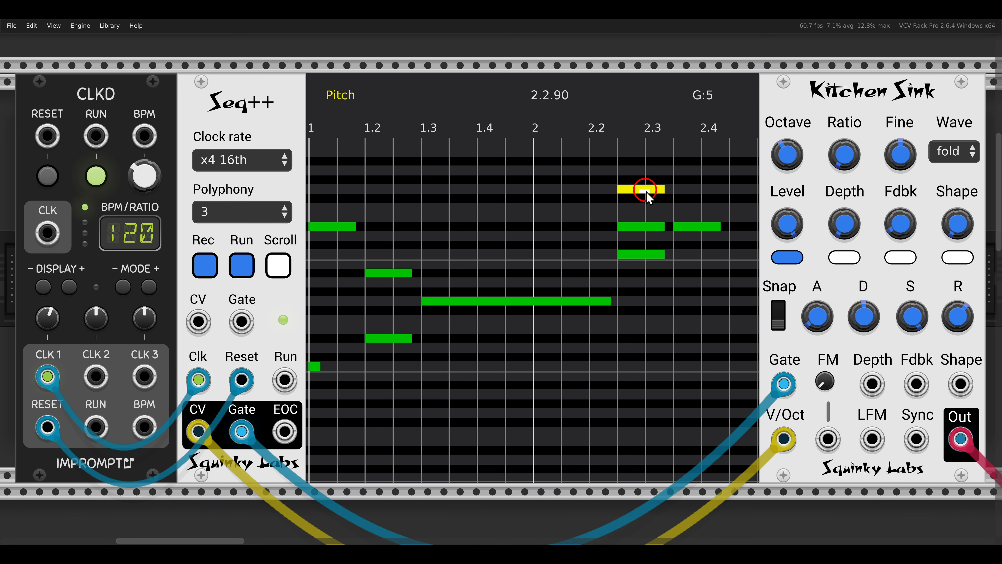
{"action": "key", "text": "ctrl+Down"}
{"action": "key", "text": "ctrl+Down"}
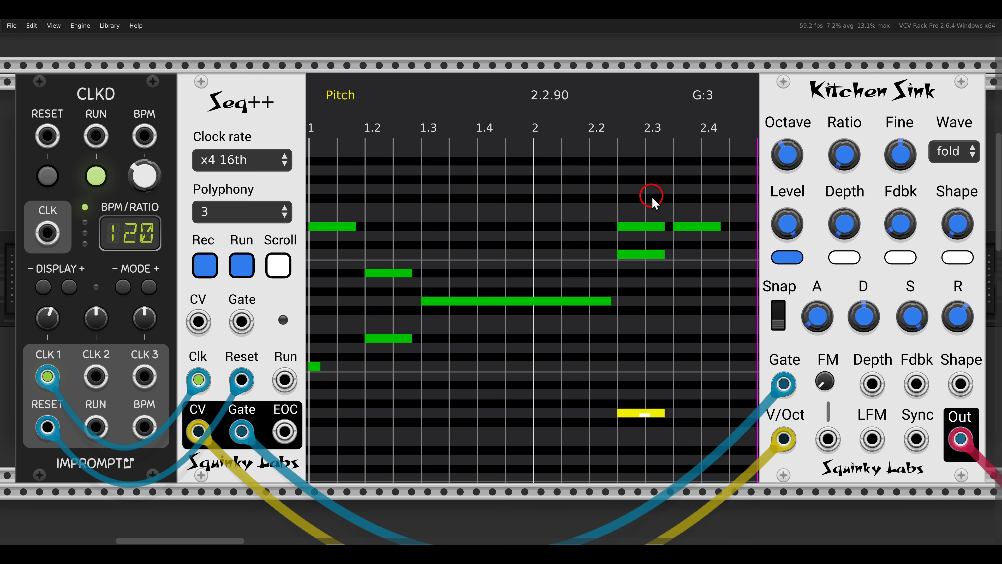
{"action": "key", "text": "ctrl+Up"}
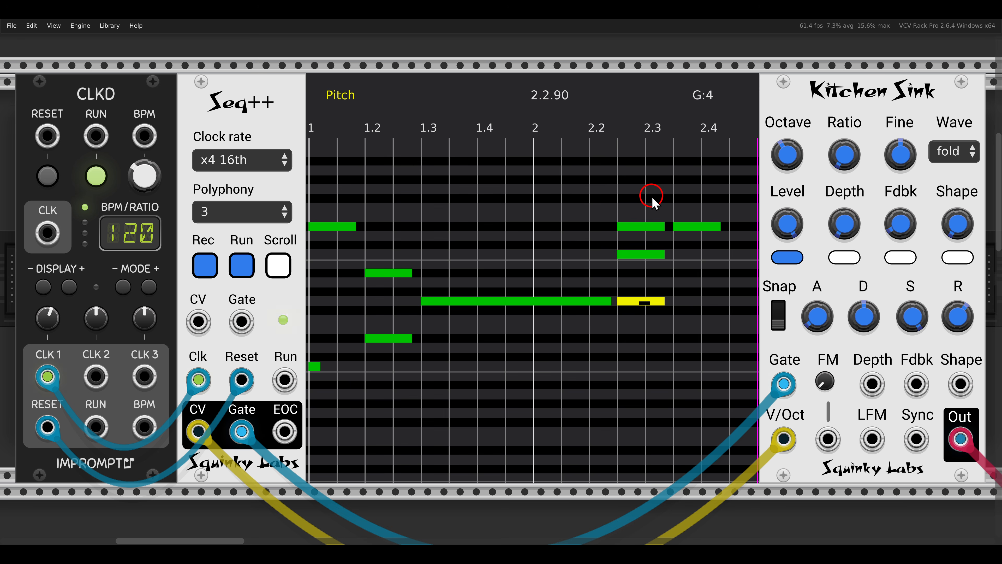
{"action": "left_click", "coordinate": [647, 224]}
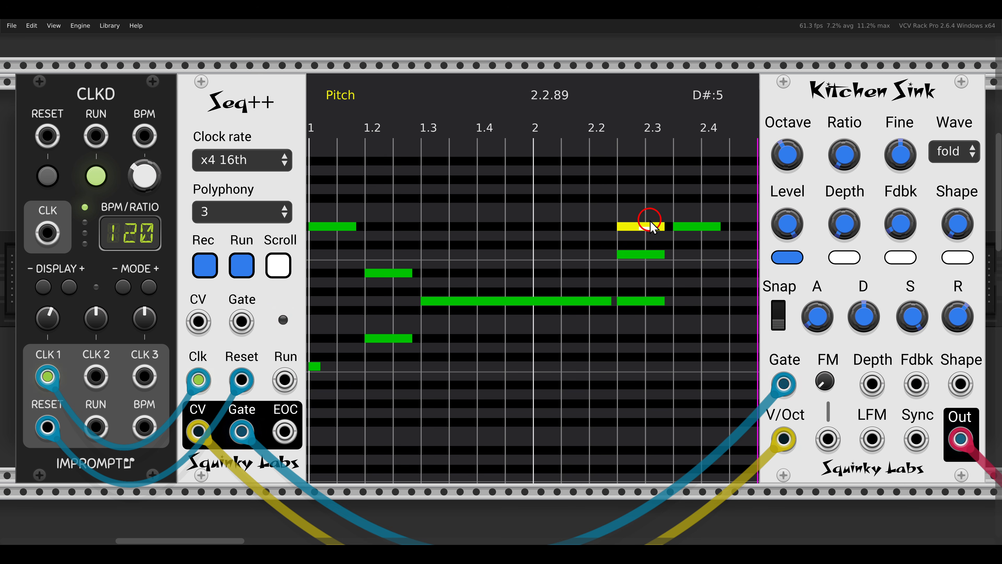
{"action": "key", "text": "ctrl+Down"}
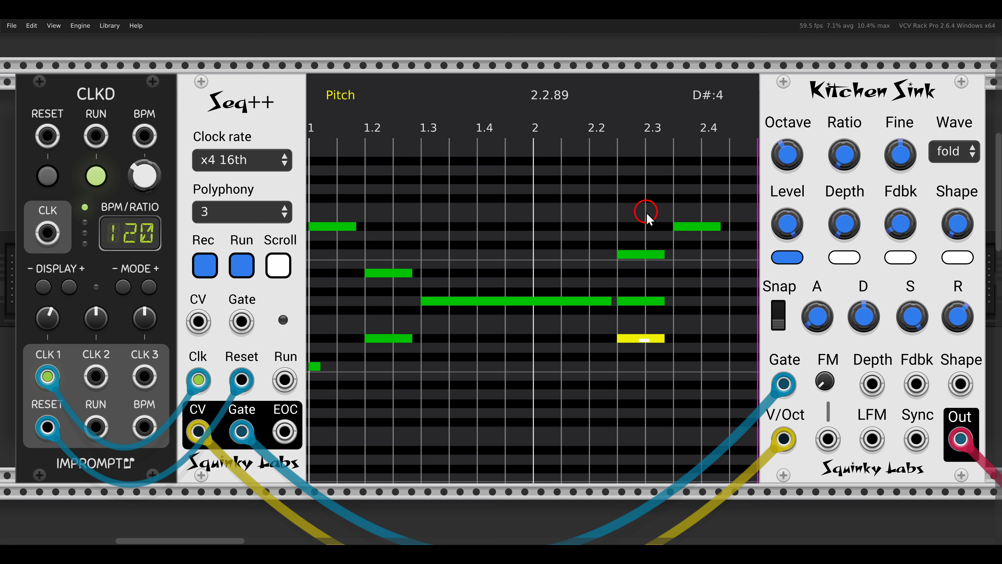
Step: Move the long note at position 1.3 down to F:4 and shorten it to end at the start of measure 2
{"action": "left_click", "coordinate": [427, 303]}
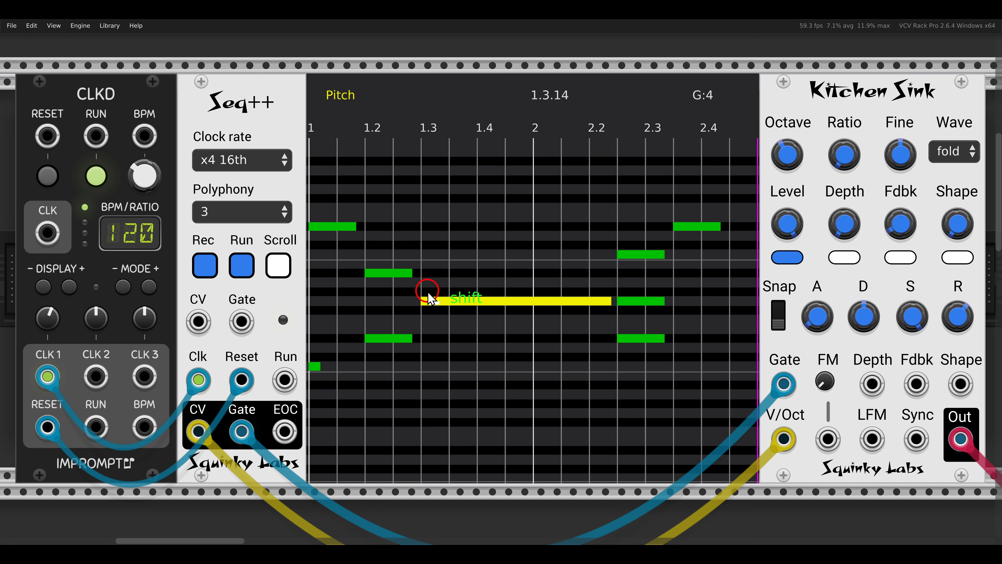
{"action": "mouse_move", "coordinate": [431, 285]}
{"action": "left_mouse_down"}
{"action": "mouse_move", "coordinate": [461, 285]}
{"action": "mouse_move", "coordinate": [377, 294]}
{"action": "mouse_move", "coordinate": [426, 290]}
{"action": "left_mouse_up"}
{"action": "mouse_move", "coordinate": [506, 303]}
{"action": "left_mouse_down"}
{"action": "mouse_move", "coordinate": [506, 320]}
{"action": "mouse_move", "coordinate": [505, 264]}
{"action": "mouse_move", "coordinate": [504, 315]}
{"action": "left_mouse_up"}
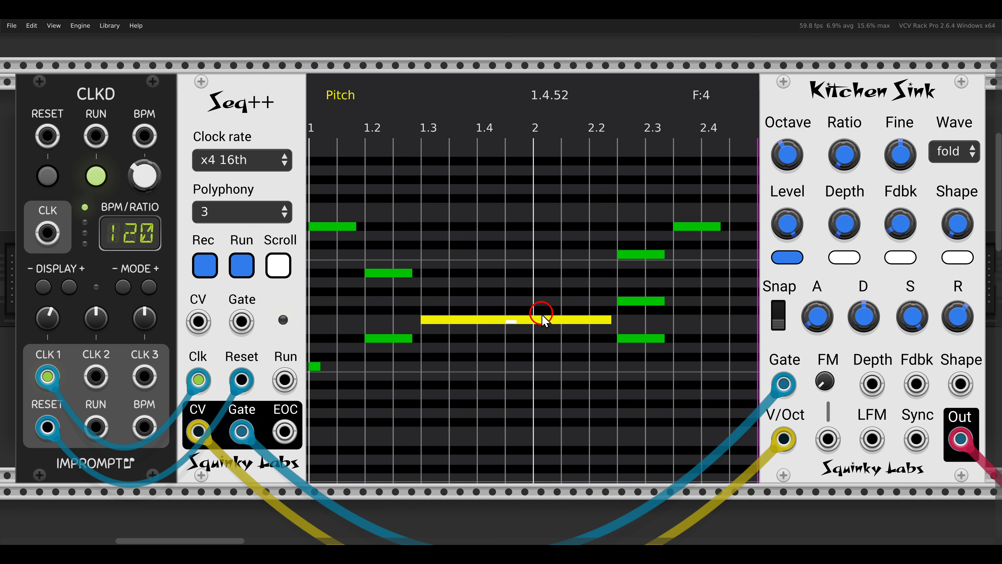
{"action": "left_click_drag", "start_coordinate": [608, 327], "coordinate": [573, 327]}
Step: Turn the F:4 note at position 1.3 into a First Inversion triad in the C Minor scale with the Make Triads transform
{"action": "right_click", "coordinate": [494, 322]}
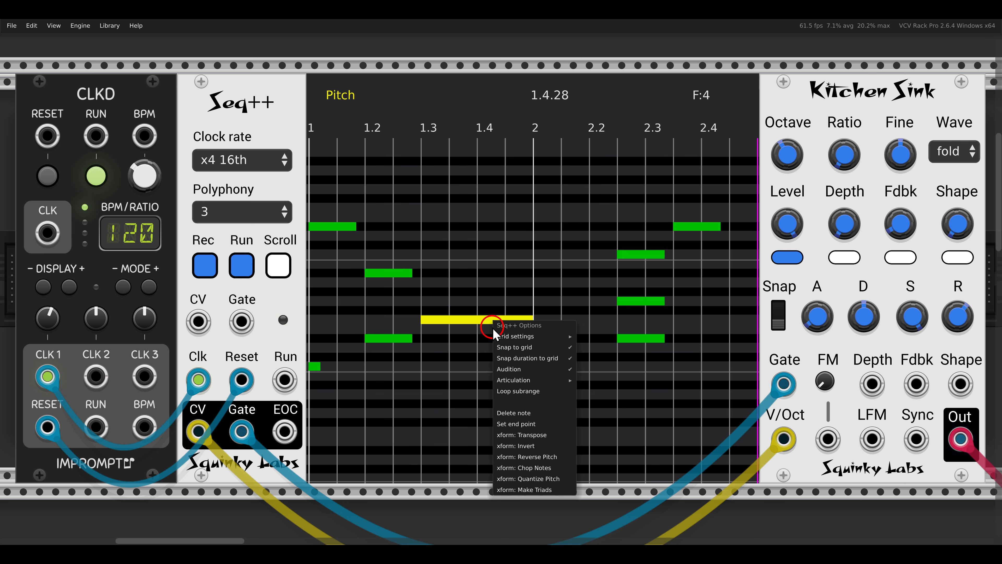
{"action": "left_click", "coordinate": [532, 486]}
{"action": "left_click", "coordinate": [548, 231]}
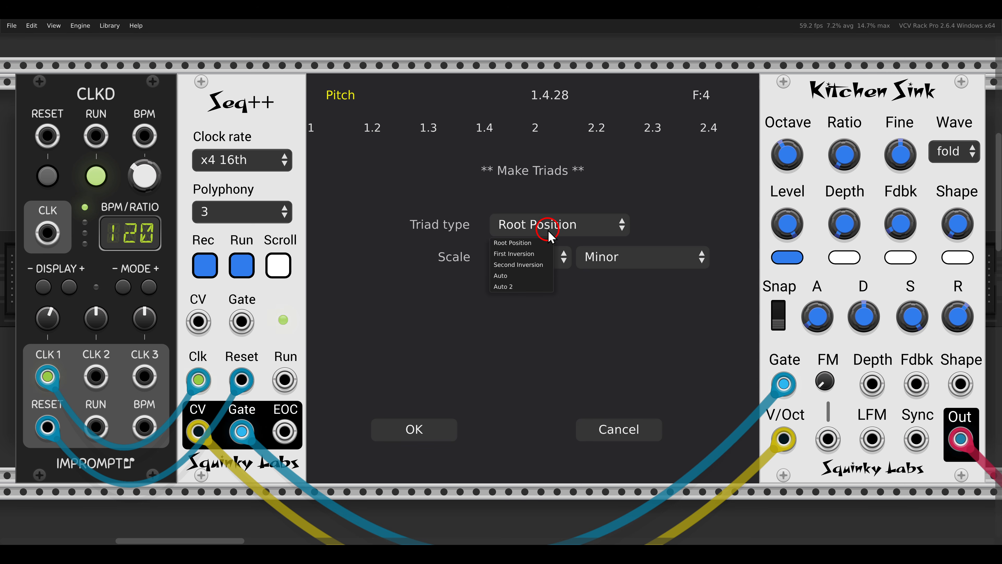
{"action": "left_click", "coordinate": [537, 253]}
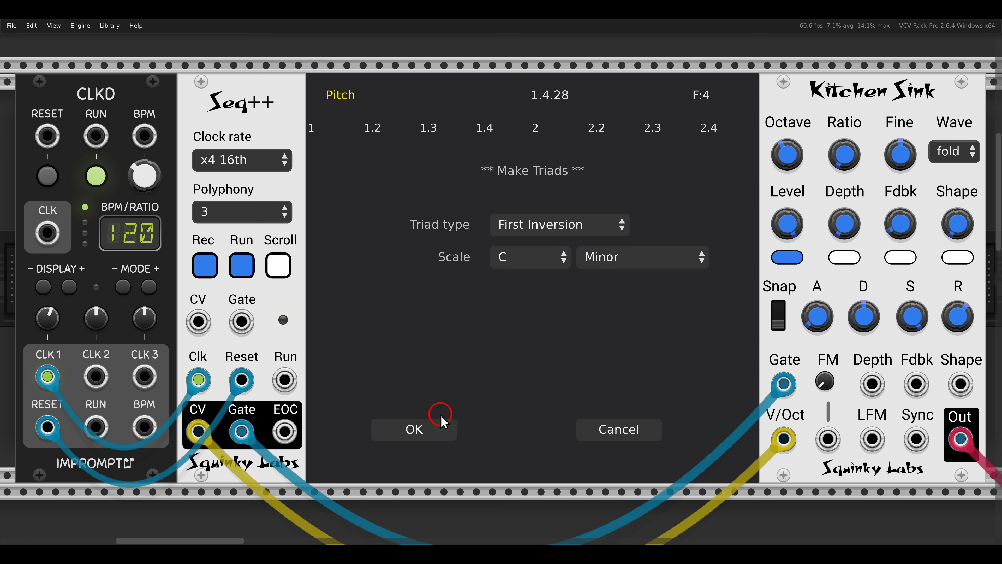
{"action": "left_click", "coordinate": [440, 429]}
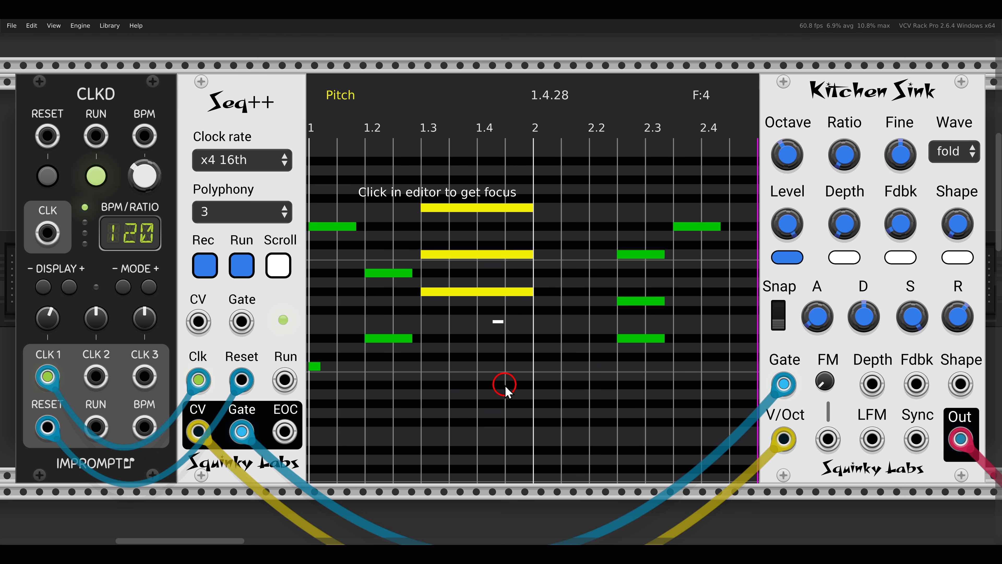
{"action": "left_click", "coordinate": [483, 210]}
{"action": "left_click", "coordinate": [485, 215]}
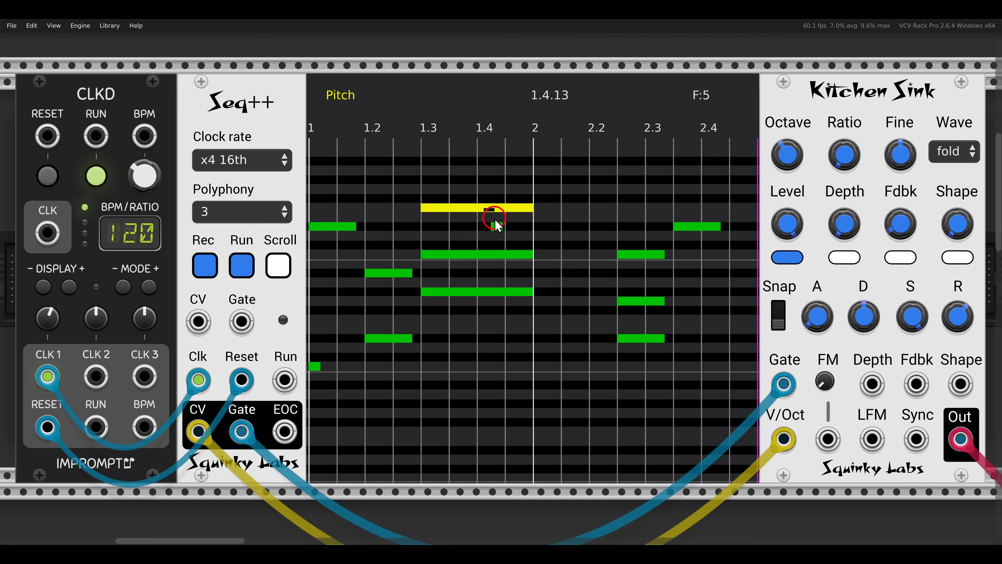
{"action": "right_click", "coordinate": [501, 227]}
{"action": "left_click", "coordinate": [498, 226]}
{"action": "left_click", "coordinate": [498, 226]}
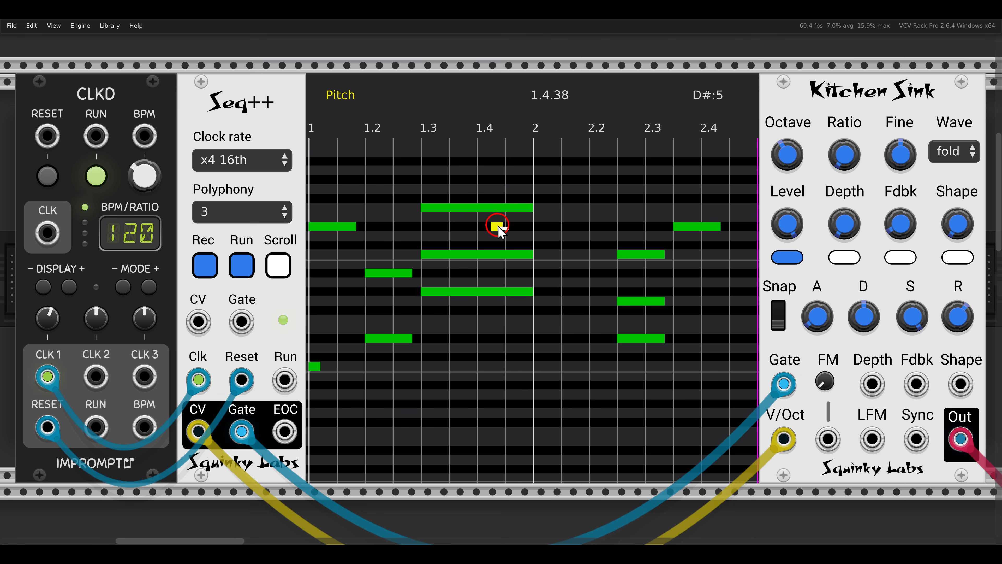
{"action": "double_click", "coordinate": [497, 226]}
Step: Lower the top F:5 note of the triad at position 1.3 by two octaves to F:3
{"action": "left_click", "coordinate": [498, 208]}
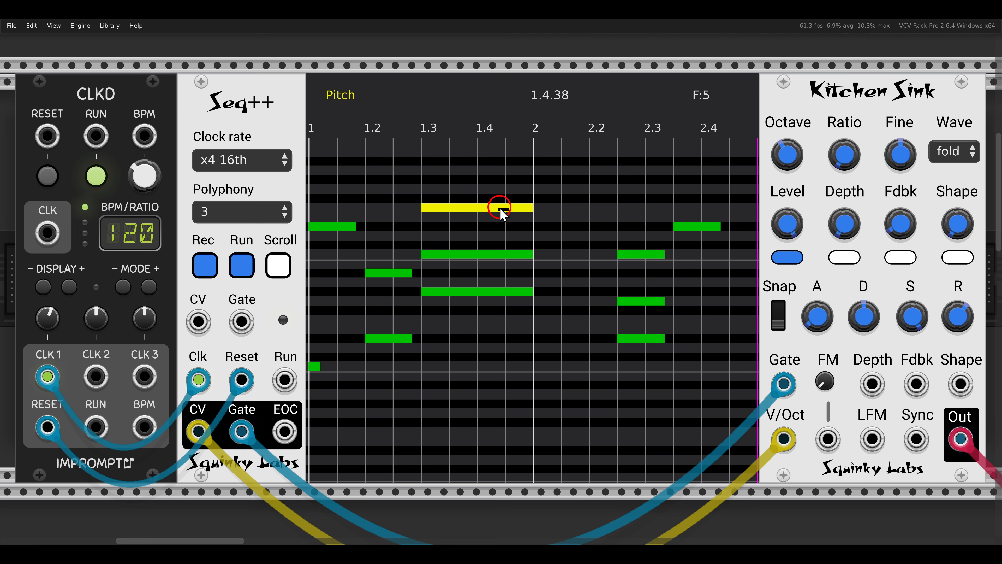
{"action": "key", "text": "ctrl+Down"}
{"action": "key", "text": "ctrl+Down"}
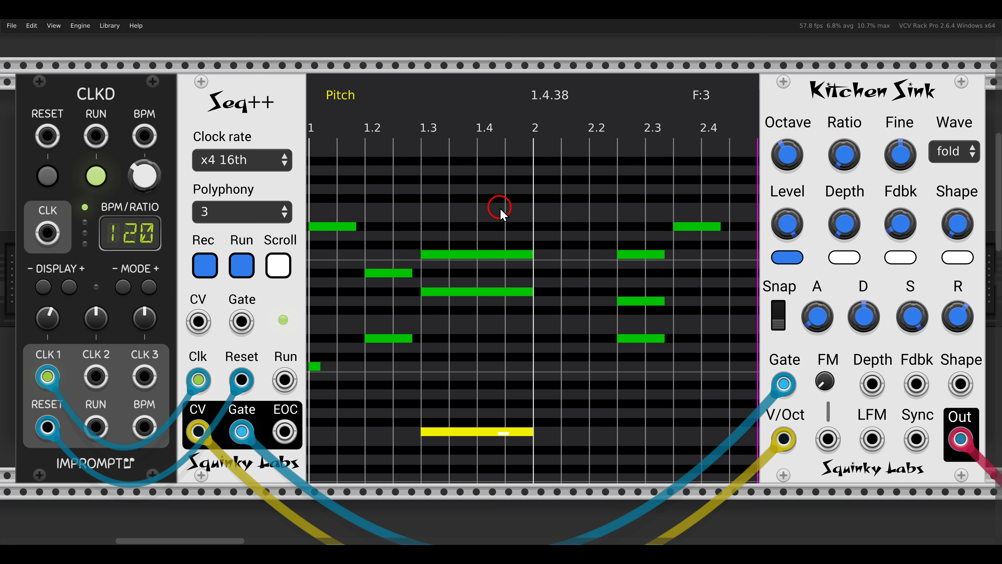
Step: Stop the CLKD clock and add the Squinky Labs 4X4 module in the rack row below Seq++
{"action": "left_click_drag", "start_coordinate": [181, 291], "coordinate": [272, 346]}
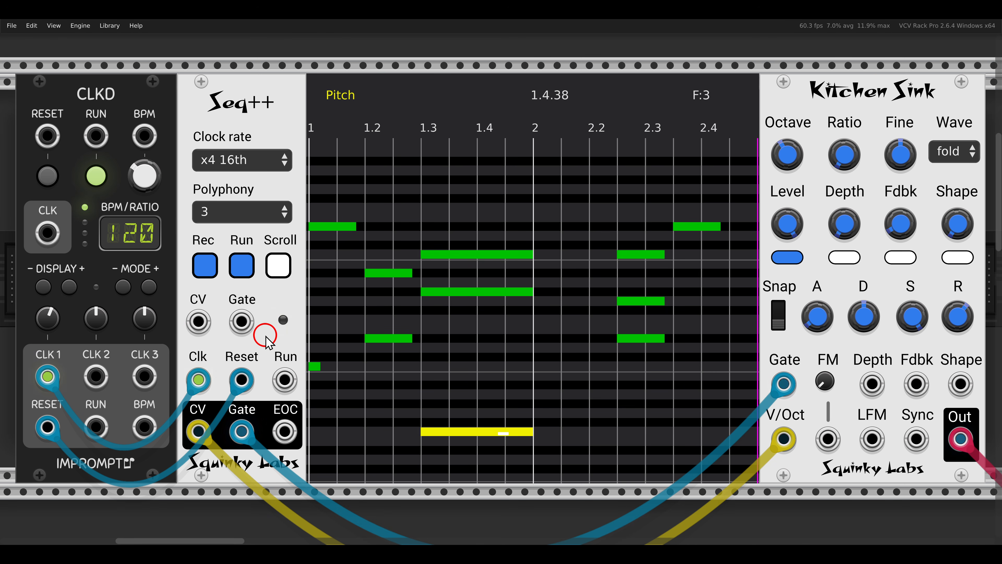
{"action": "left_click", "coordinate": [97, 180]}
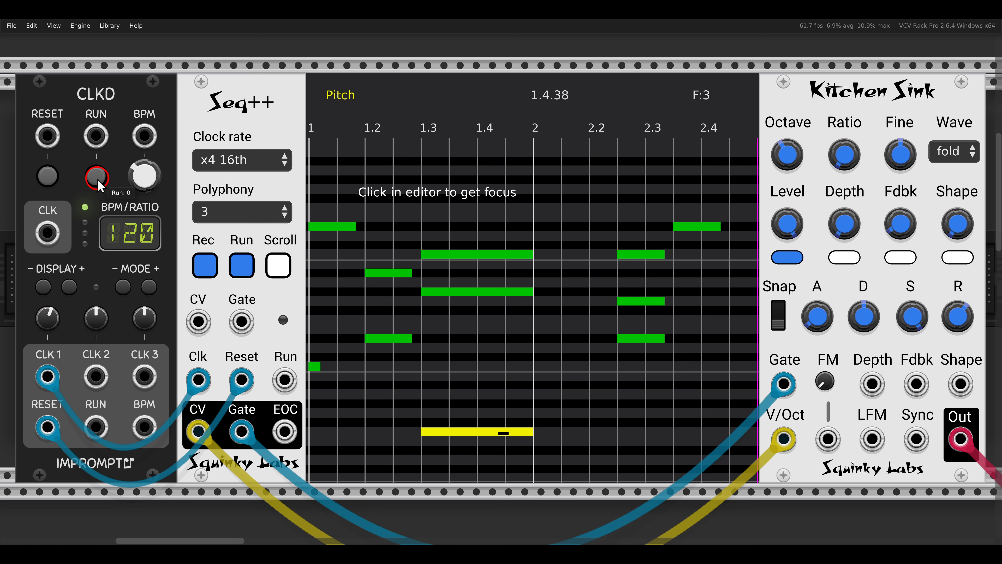
{"action": "scroll", "coordinate": [297, 112], "scroll_direction": "down", "scroll_amount": 3}
{"action": "scroll", "coordinate": [364, 232], "scroll_direction": "down", "scroll_amount": 3}
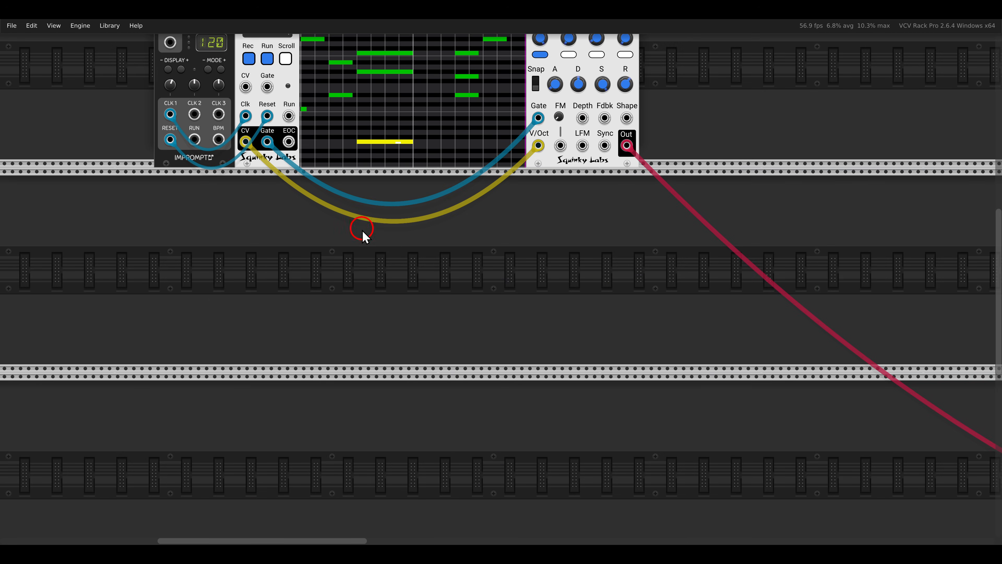
{"action": "right_click", "coordinate": [362, 233]}
{"action": "left_click", "coordinate": [146, 85]}
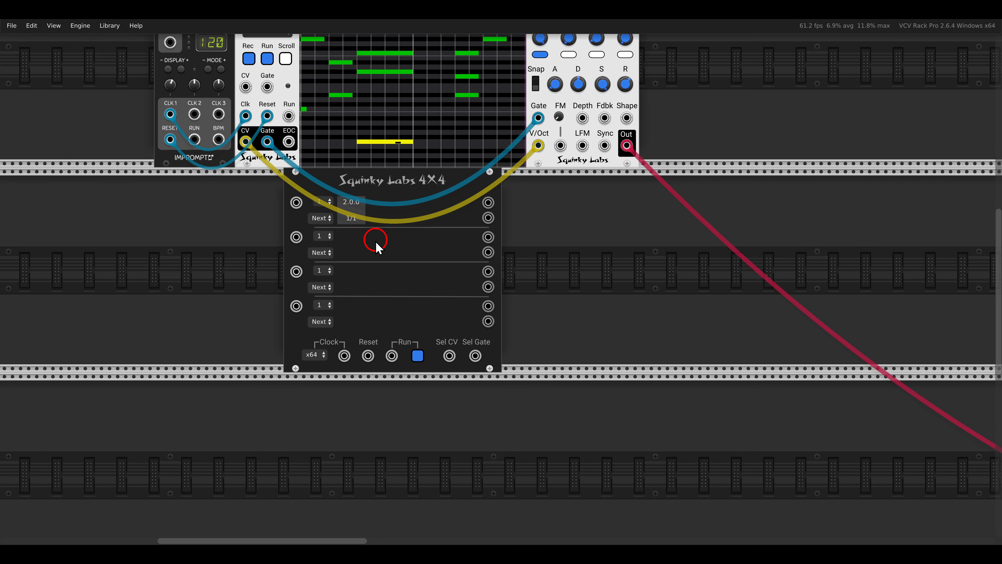
{"action": "scroll", "coordinate": [377, 247], "scroll_direction": "up", "scroll_amount": 2}
{"action": "scroll", "coordinate": [369, 246], "scroll_direction": "up", "scroll_amount": 2}
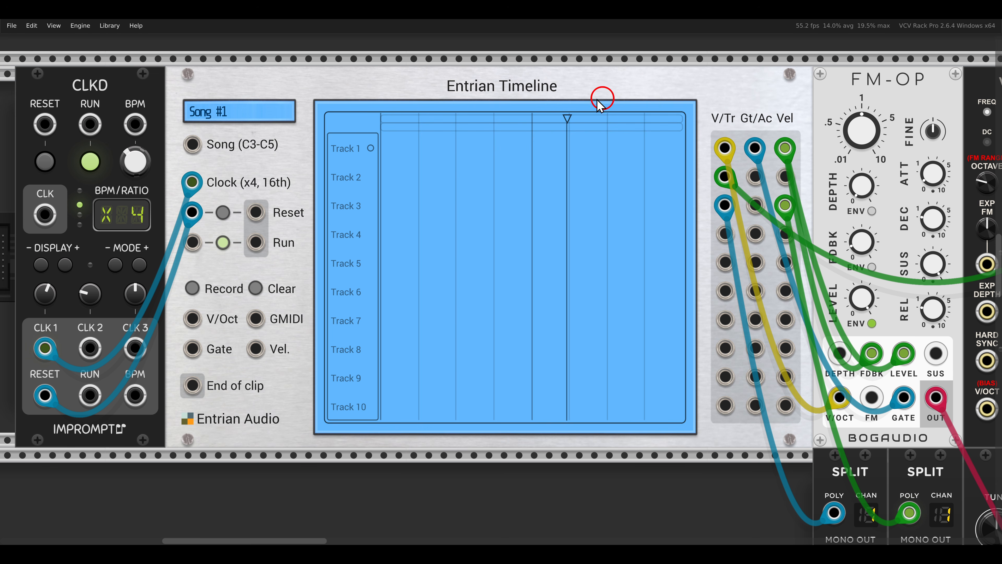
Step: Open the Entrian Timeline editor in the Entrian patch and set the song's number of beats to 16
{"action": "left_click", "coordinate": [497, 209]}
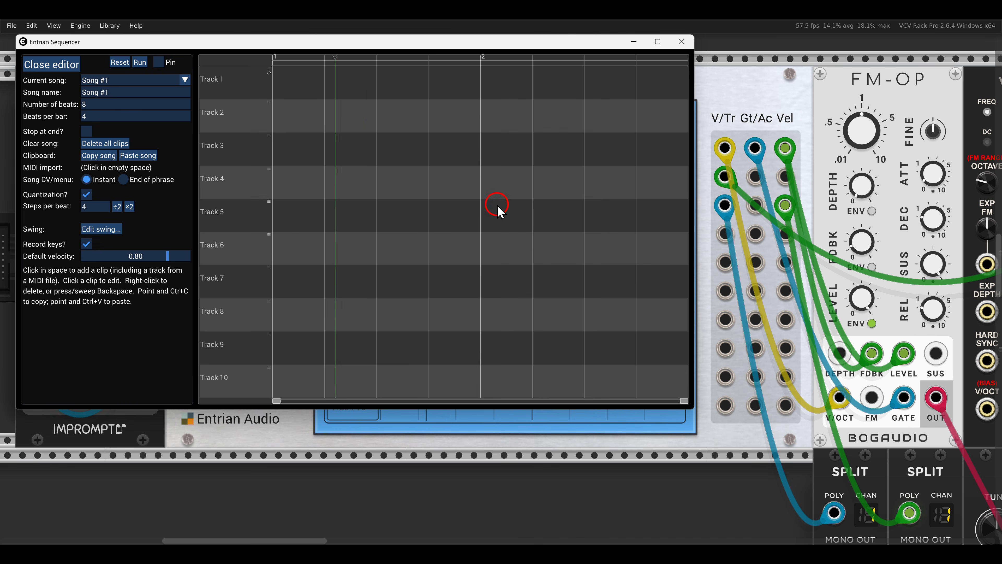
{"action": "left_click_drag", "start_coordinate": [439, 48], "coordinate": [571, 91]}
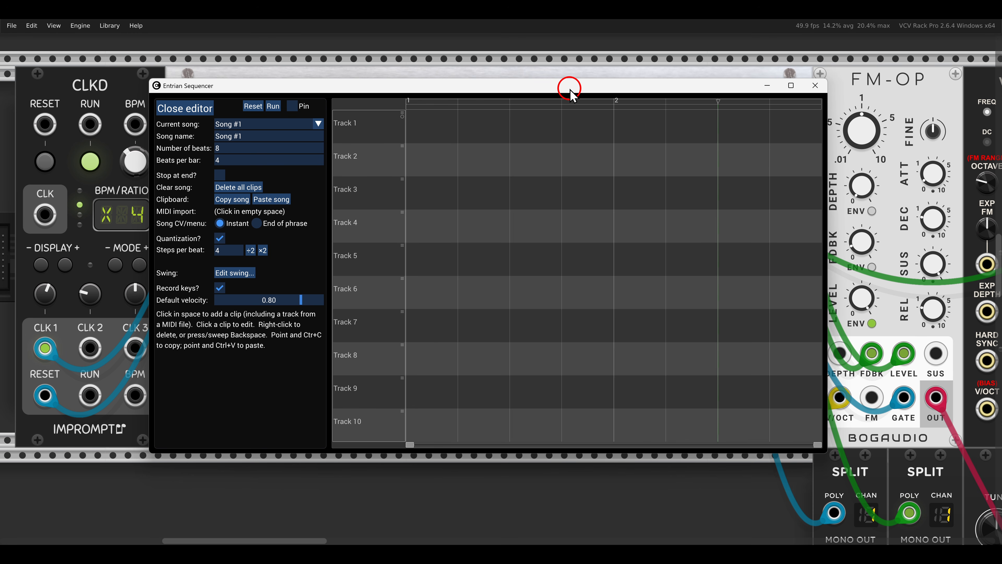
{"action": "left_click", "coordinate": [243, 150]}
{"action": "type", "text": "16"}
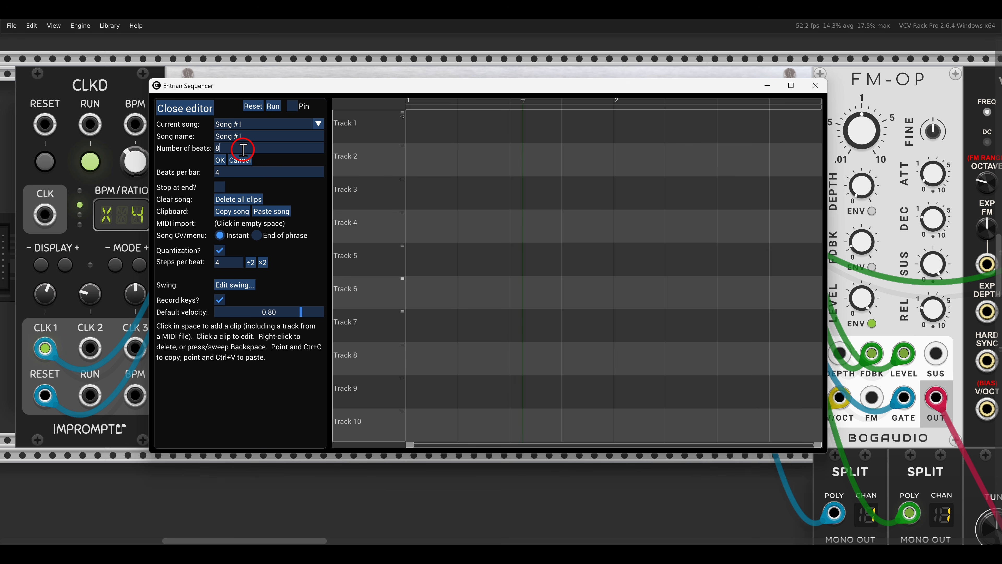
{"action": "left_click", "coordinate": [220, 160]}
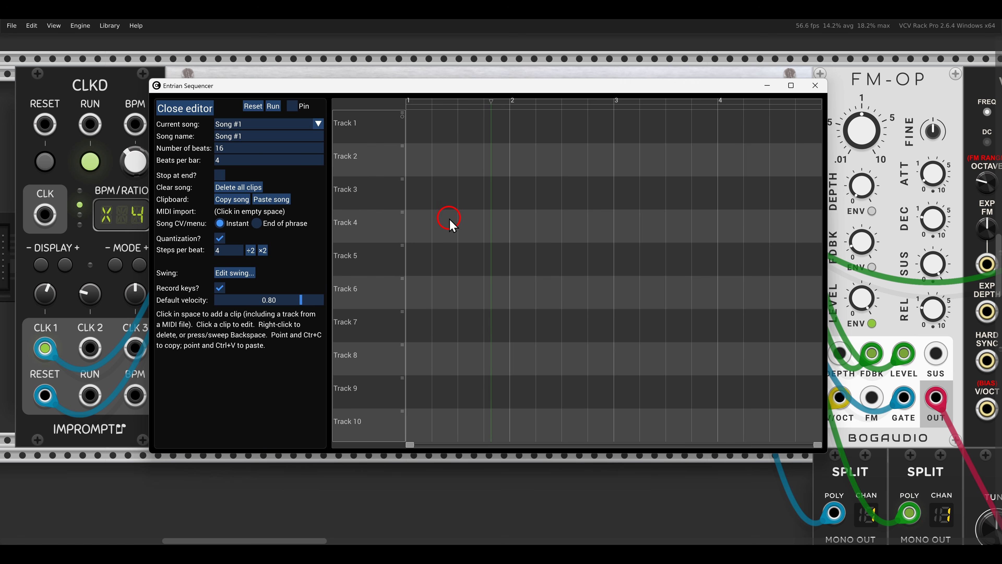
Step: Name Track 1 "Melody" in its track properties
{"action": "left_click", "coordinate": [403, 114]}
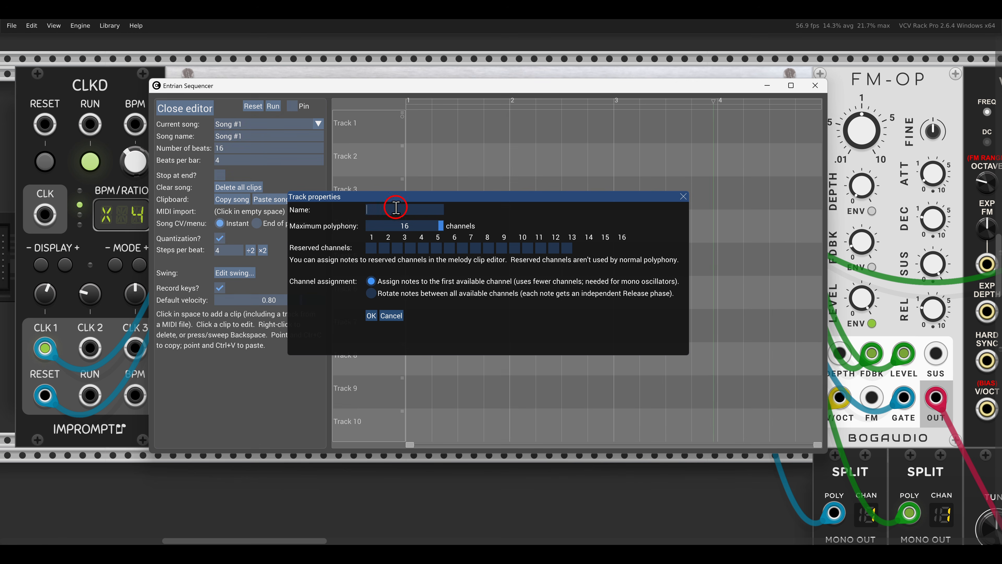
{"action": "type", "text": "Melody"}
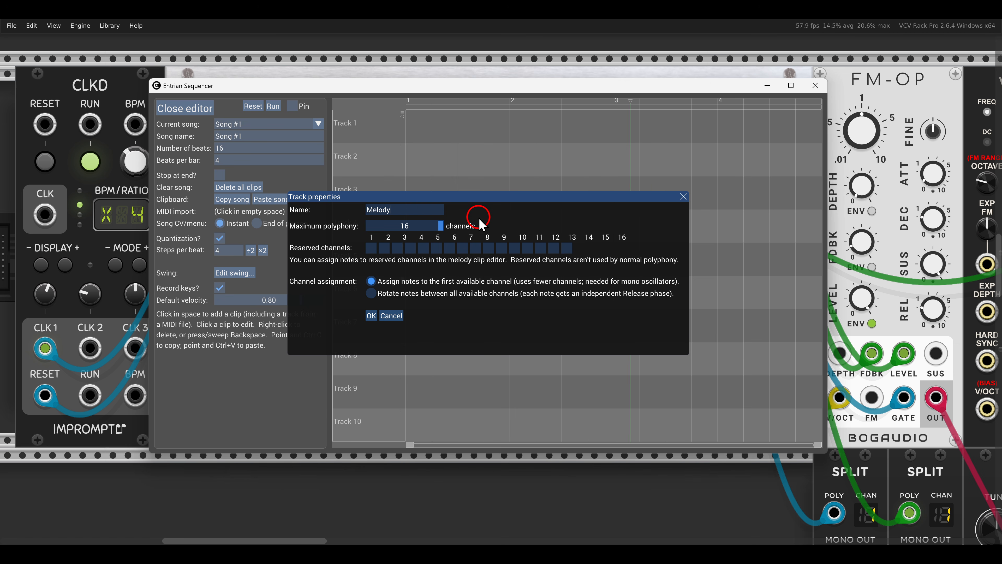
{"action": "left_click", "coordinate": [371, 315]}
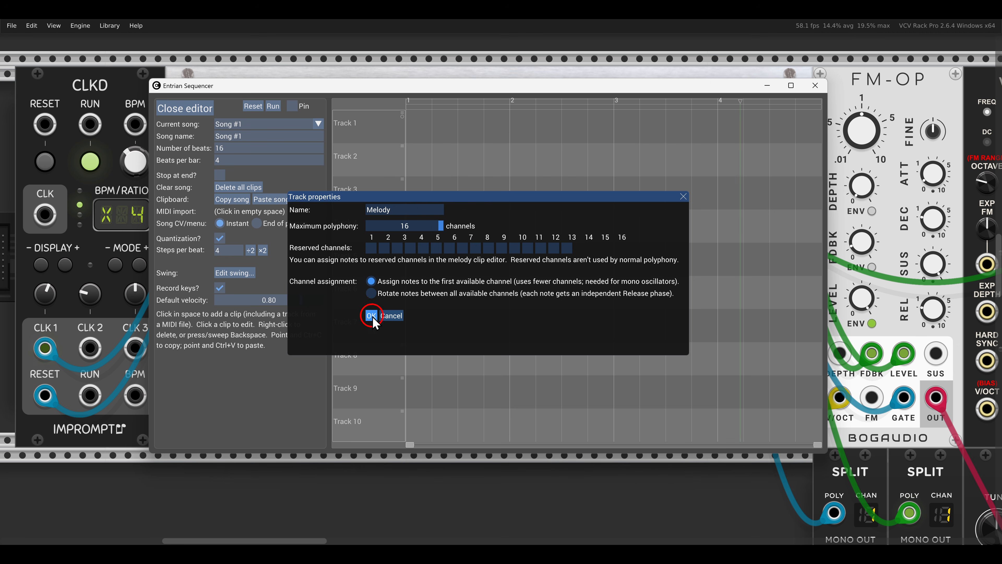
Step: Insert a melody clip at bar 1 of the Melody track and open it in the note editor
{"action": "left_click", "coordinate": [424, 127]}
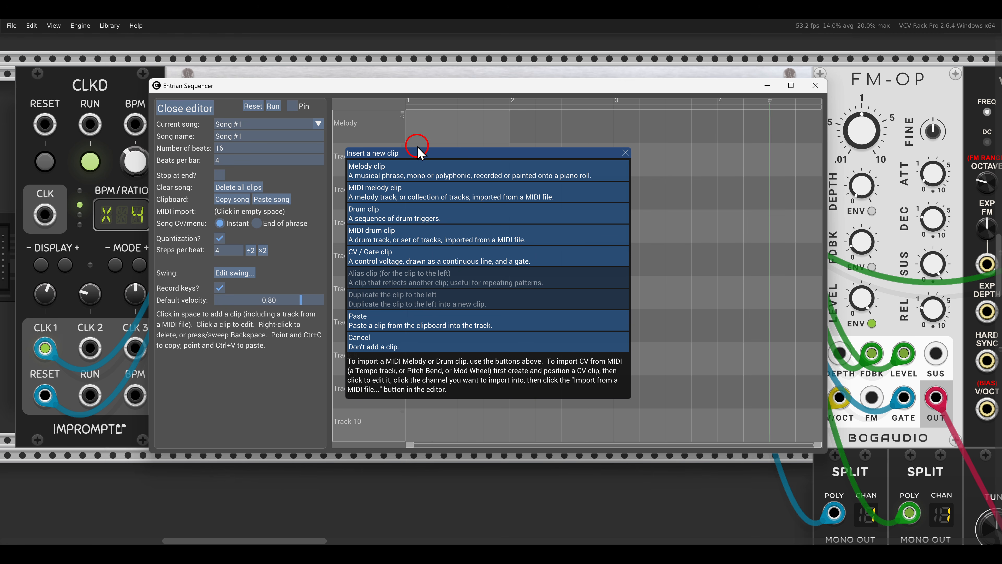
{"action": "left_click", "coordinate": [399, 169]}
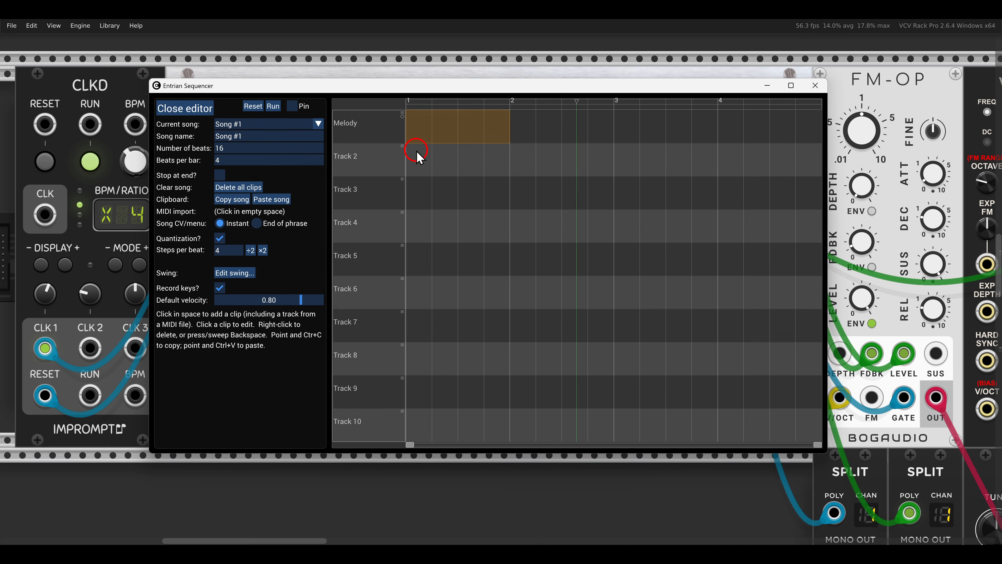
{"action": "left_click", "coordinate": [436, 137]}
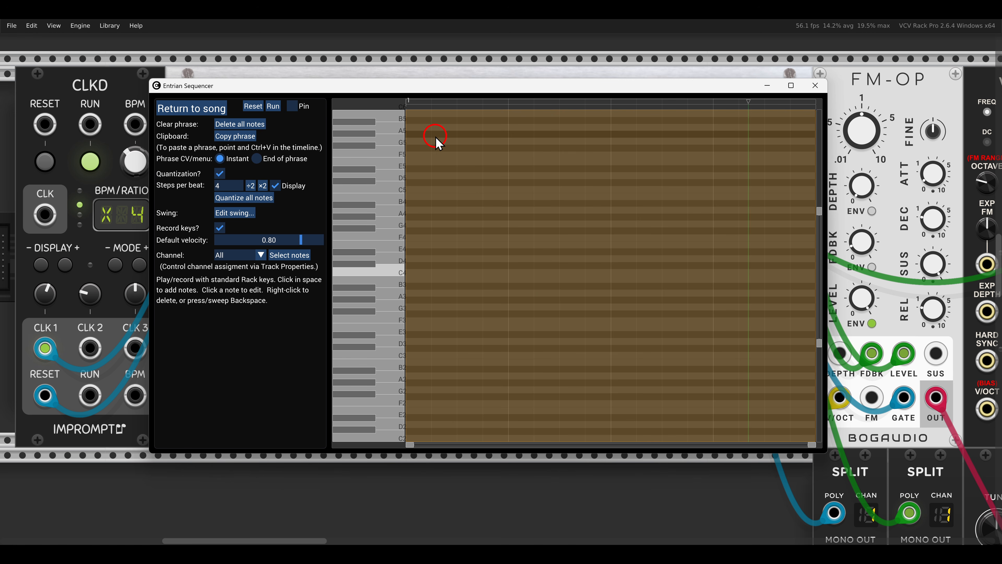
{"action": "scroll", "coordinate": [566, 252], "scroll_direction": "down", "scroll_amount": 2}
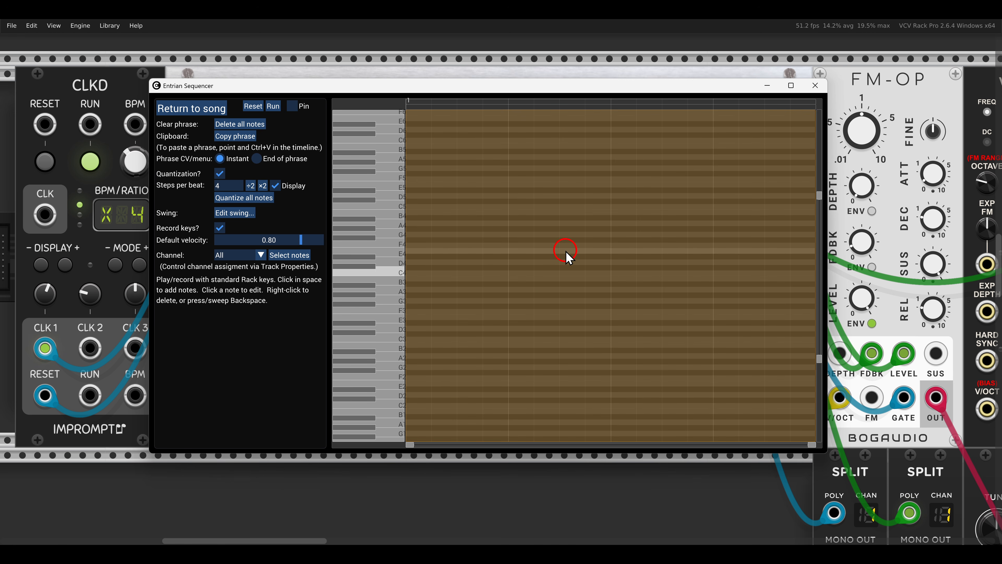
{"action": "scroll", "coordinate": [567, 255], "scroll_direction": "up", "scroll_amount": 3}
{"action": "scroll", "coordinate": [567, 256], "scroll_direction": "down", "scroll_amount": 2}
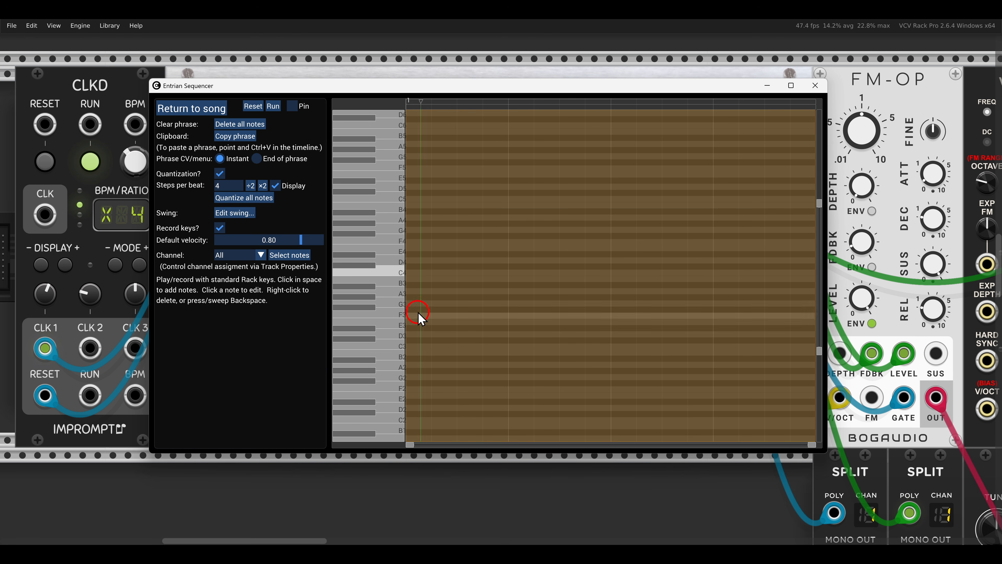
Step: Add sixteenth notes C4 and D#4 at the clip's start, a full-beat F4 on beat 2 and a half-beat A#4 on beat 3
{"action": "left_click", "coordinate": [412, 272]}
{"action": "left_click", "coordinate": [412, 273]}
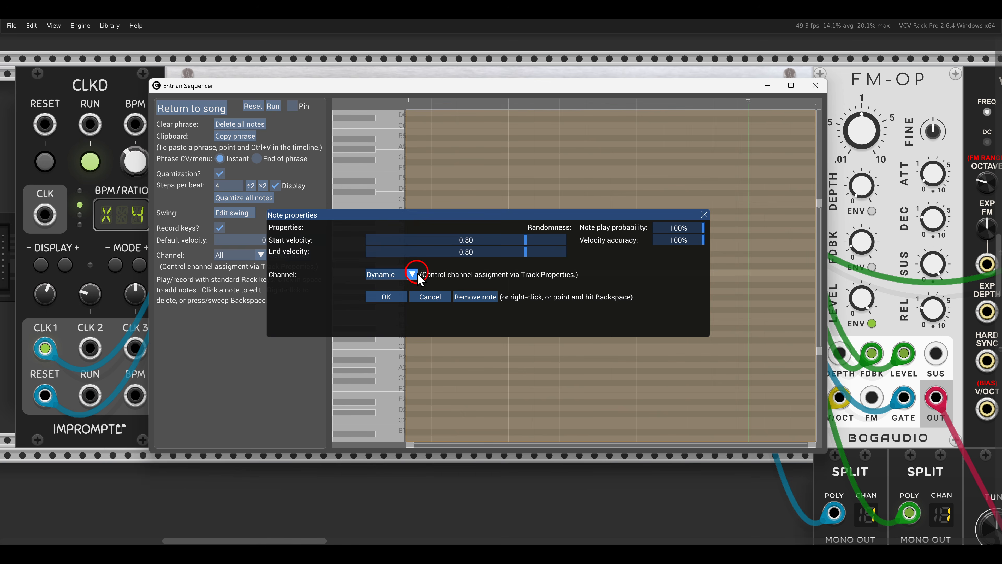
{"action": "left_click", "coordinate": [439, 302]}
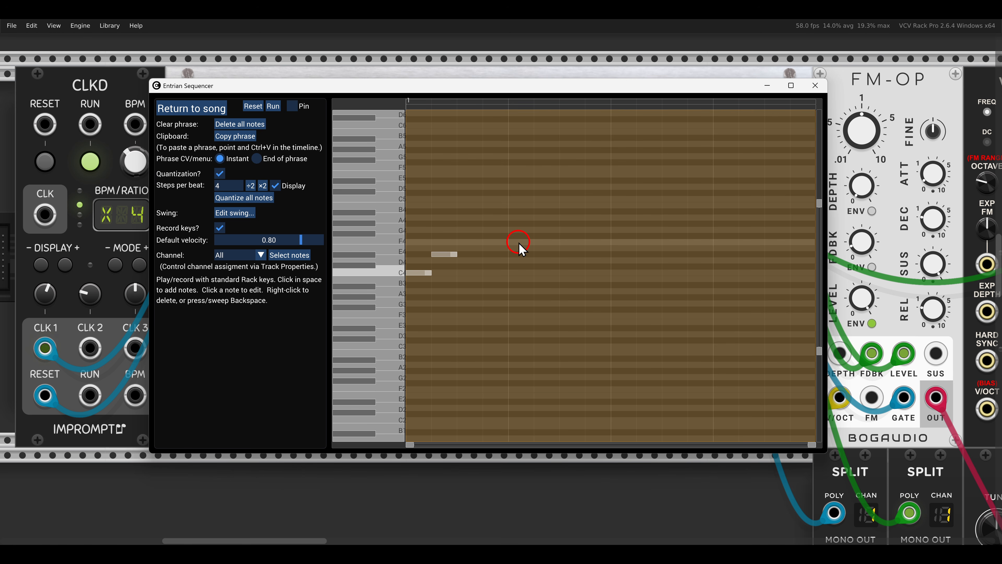
{"action": "left_click", "coordinate": [531, 242]}
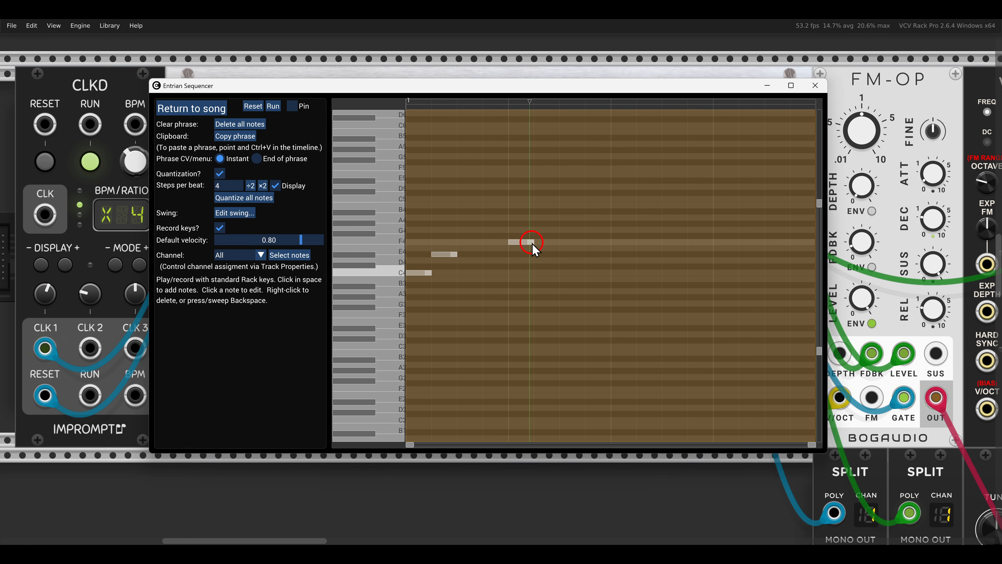
{"action": "left_click_drag", "start_coordinate": [532, 244], "coordinate": [619, 273]}
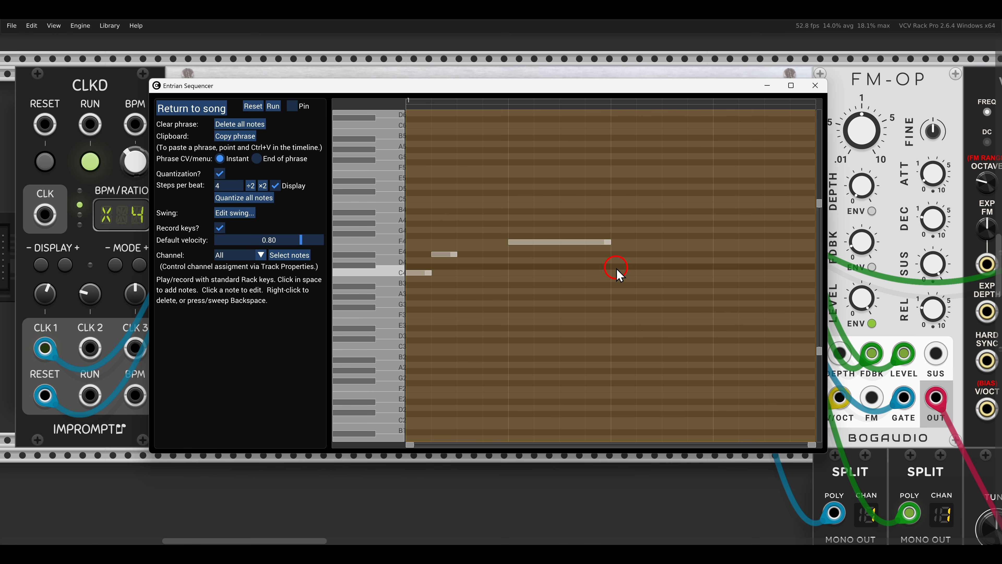
{"action": "left_click_drag", "start_coordinate": [620, 216], "coordinate": [657, 213]}
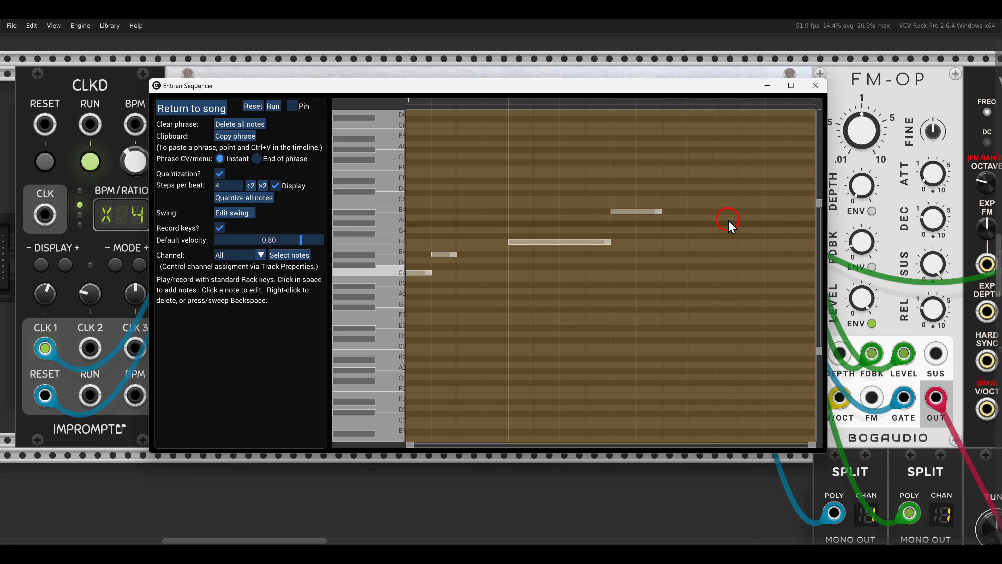
Step: Add three consecutive descending sixteenth notes, D#5, D5 and C5, starting on beat 4
{"action": "left_click", "coordinate": [726, 181]}
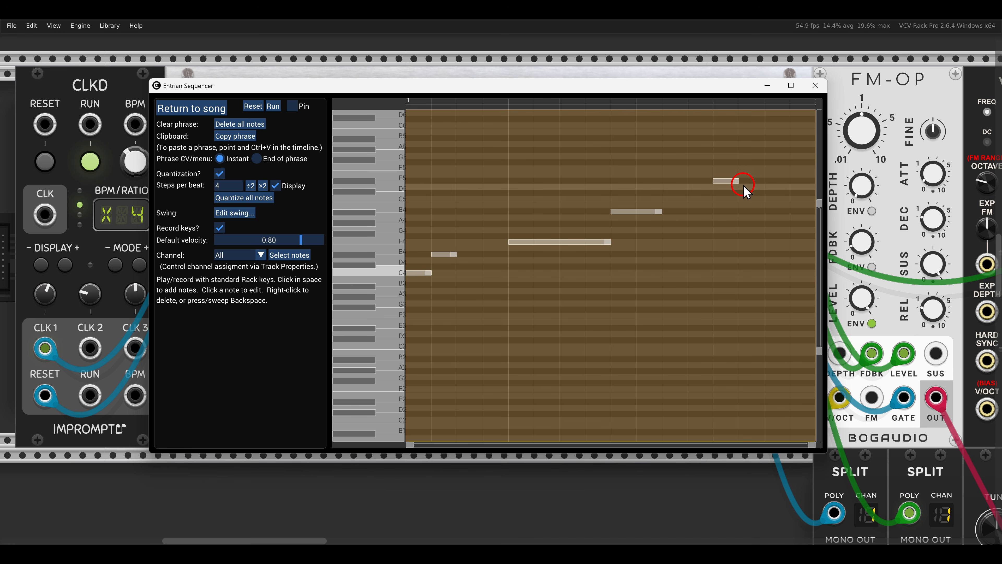
{"action": "left_click", "coordinate": [751, 187]}
{"action": "left_click", "coordinate": [776, 199]}
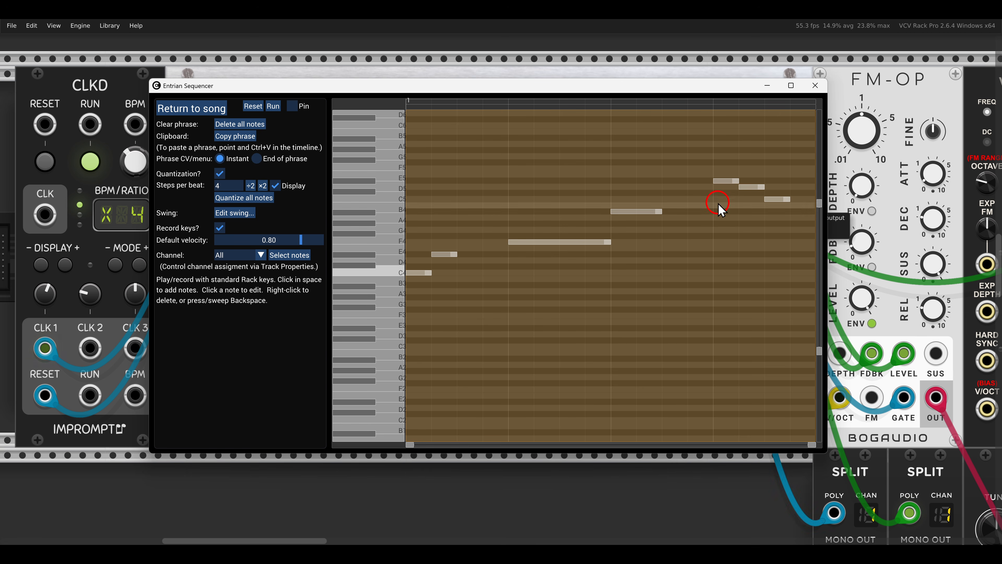
Step: Set the first beat 4 note's play probability to 50% and its velocity accuracy to 73%
{"action": "left_click", "coordinate": [720, 184]}
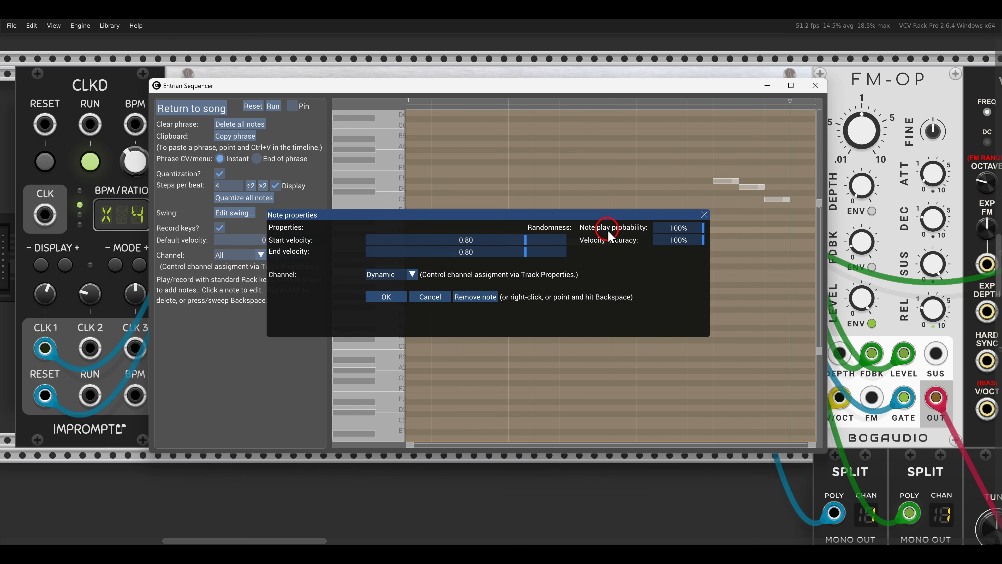
{"action": "mouse_move", "coordinate": [691, 228]}
{"action": "left_mouse_down"}
{"action": "mouse_move", "coordinate": [679, 229]}
{"action": "mouse_move", "coordinate": [692, 241]}
{"action": "left_mouse_up"}
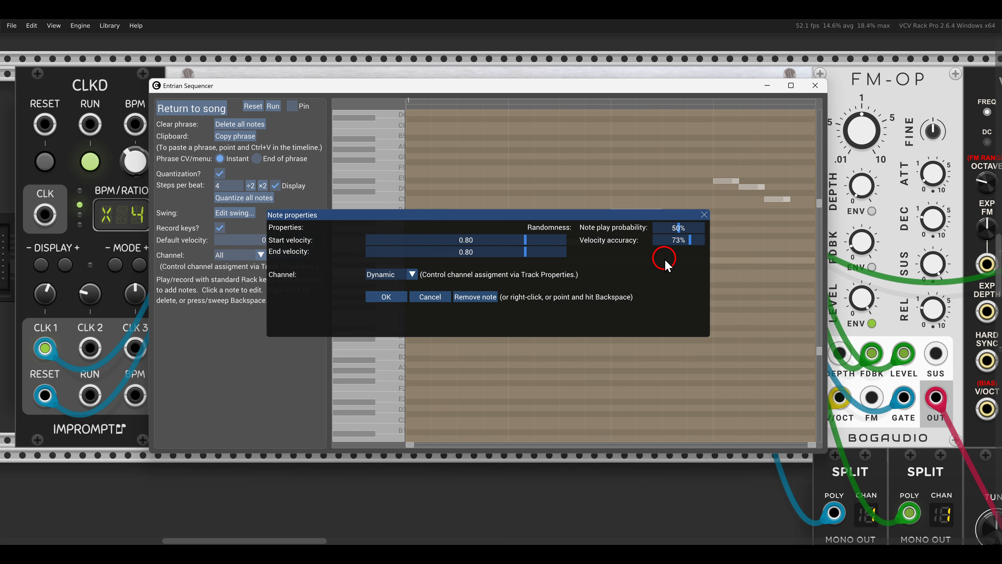
{"action": "left_click", "coordinate": [385, 296]}
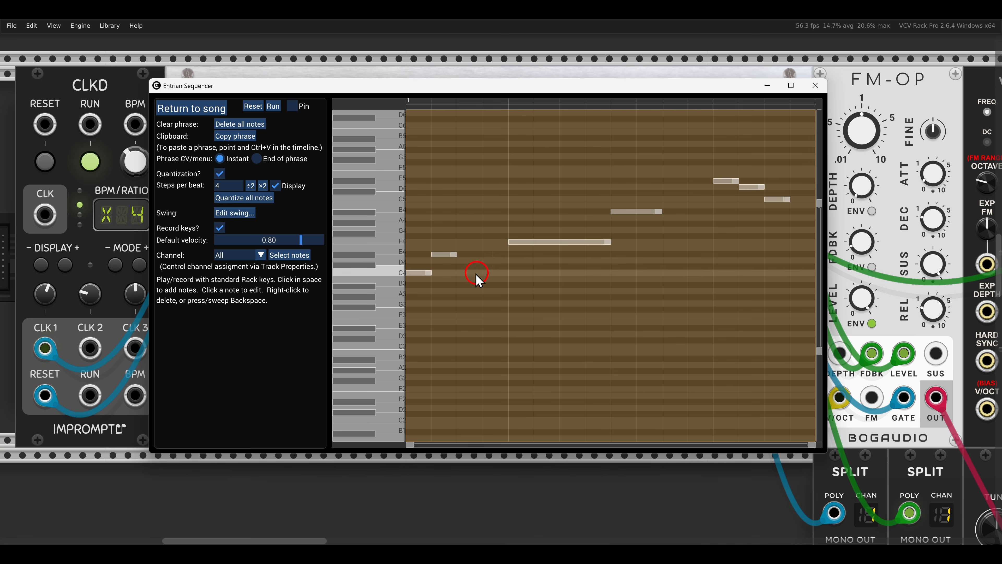
Step: Set the opening C4 note's start velocity to 1.00 and lower the second note's start velocity
{"action": "left_click", "coordinate": [423, 274]}
{"action": "left_click_drag", "start_coordinate": [526, 240], "coordinate": [567, 241]}
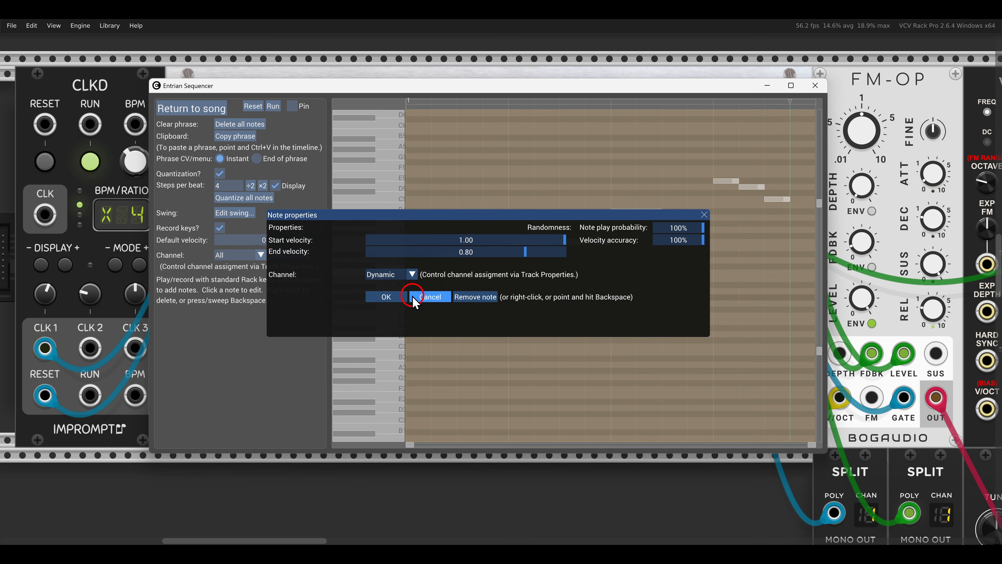
{"action": "left_click", "coordinate": [386, 297]}
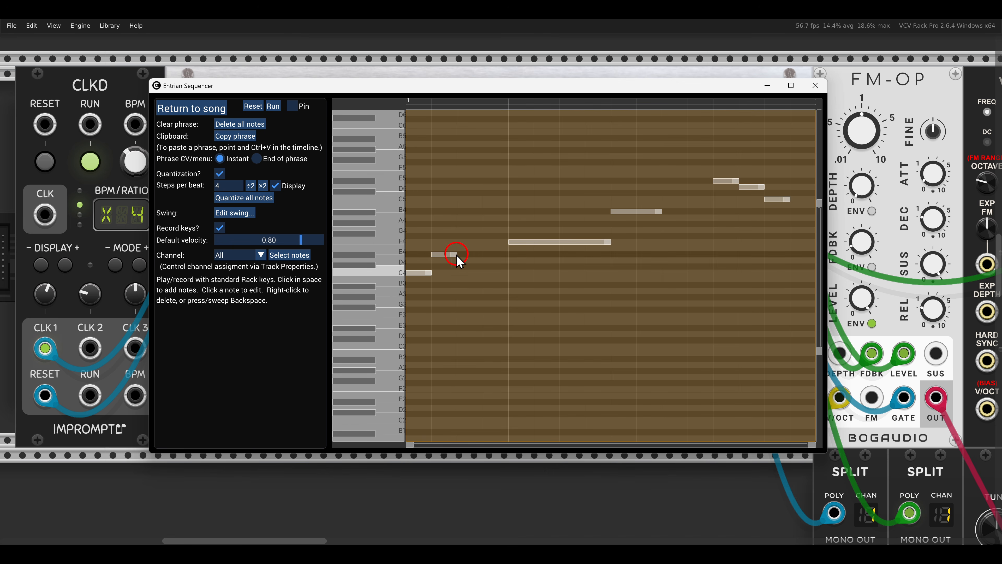
{"action": "left_click", "coordinate": [444, 254]}
{"action": "left_click_drag", "start_coordinate": [525, 240], "coordinate": [501, 245]}
{"action": "left_click", "coordinate": [389, 296]}
Step: Reduce the beat 3 note's velocity accuracy and raise its start velocity slightly
{"action": "left_click", "coordinate": [615, 214]}
{"action": "left_click_drag", "start_coordinate": [702, 240], "coordinate": [687, 242]}
{"action": "left_click_drag", "start_coordinate": [526, 241], "coordinate": [537, 243]}
{"action": "left_click", "coordinate": [386, 296]}
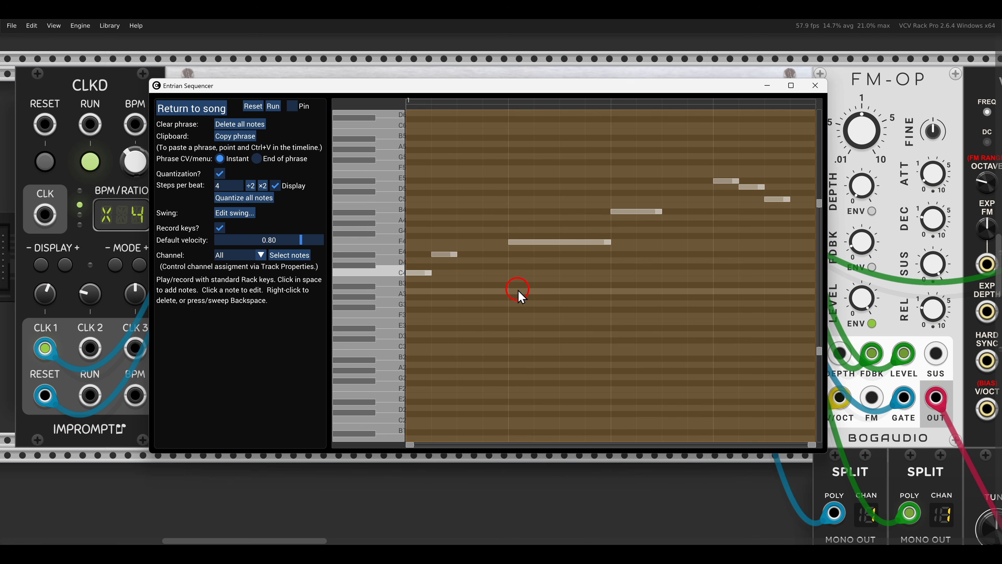
Step: Return to the song view and paste a copy of the bar 1 melody clip at bar 3 of the Melody track
{"action": "left_click", "coordinate": [183, 107]}
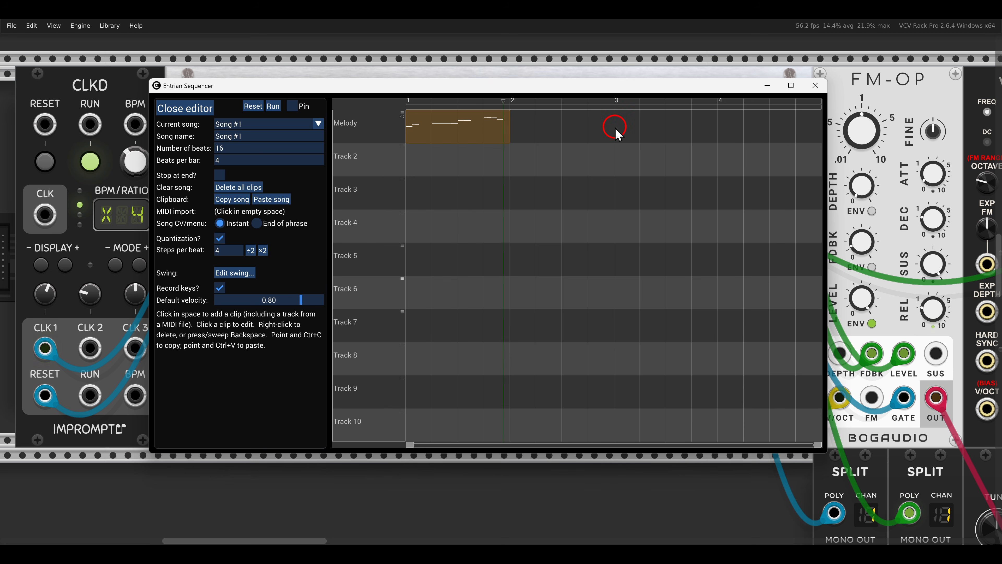
{"action": "key", "text": "ctrl+v"}
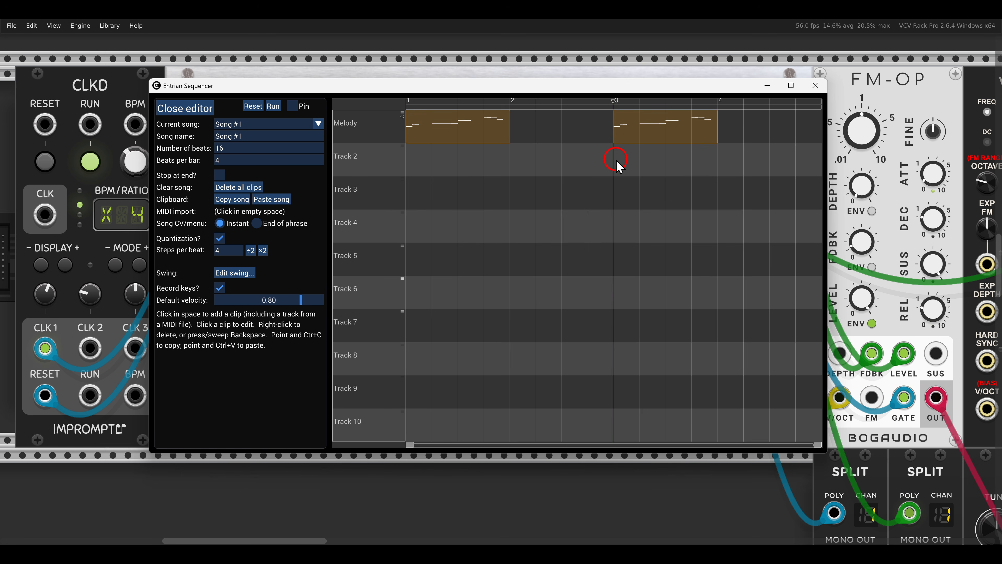
Step: In the bar 3 clip, raise the second note one octave to D#5 and add a D5 sixteenth right after it
{"action": "left_click", "coordinate": [626, 136]}
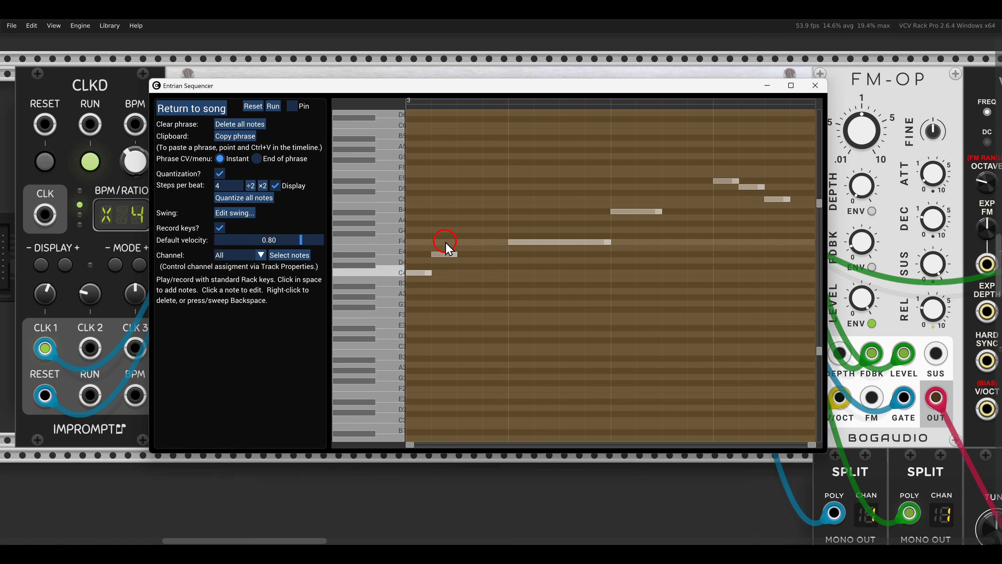
{"action": "left_click_drag", "start_coordinate": [448, 259], "coordinate": [445, 181]}
{"action": "left_click", "coordinate": [469, 187]}
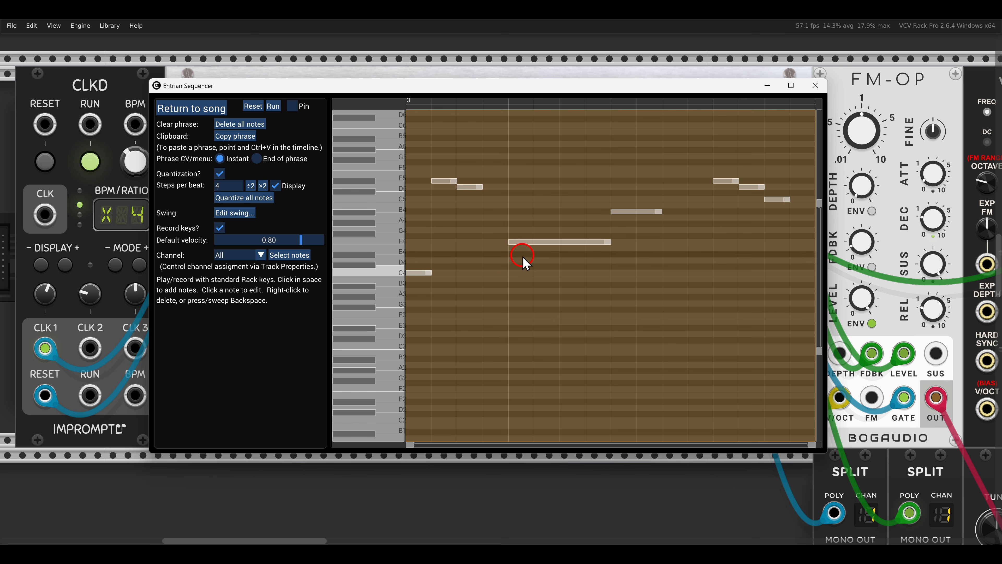
Step: Add harmony in the bar 3 clip: half-beat C4 and D#4 notes under the F4, then four-step C5 and three-step D#5 notes on beat 3
{"action": "left_click", "coordinate": [517, 273]}
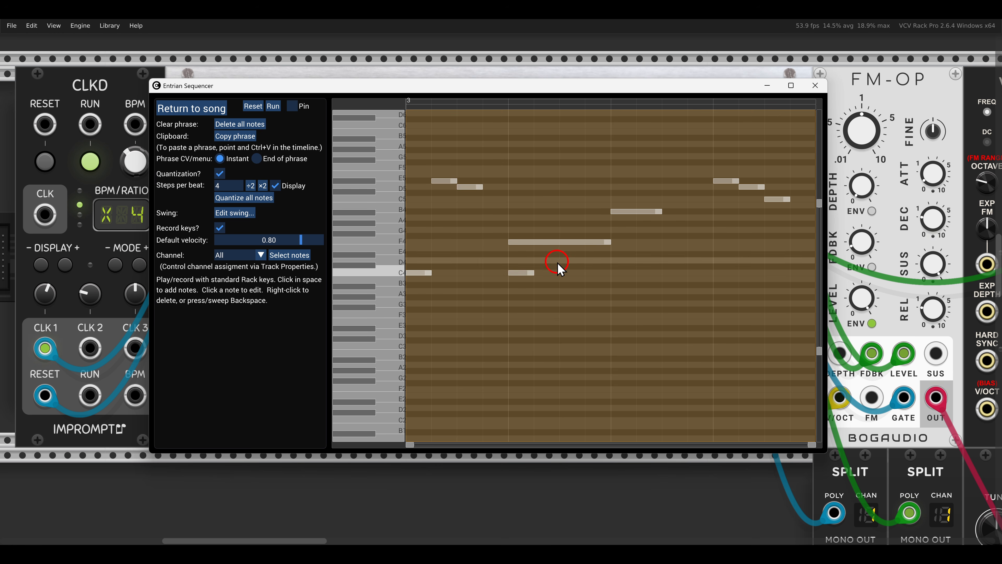
{"action": "left_click_drag", "start_coordinate": [532, 273], "coordinate": [560, 277]}
{"action": "left_click", "coordinate": [563, 238]}
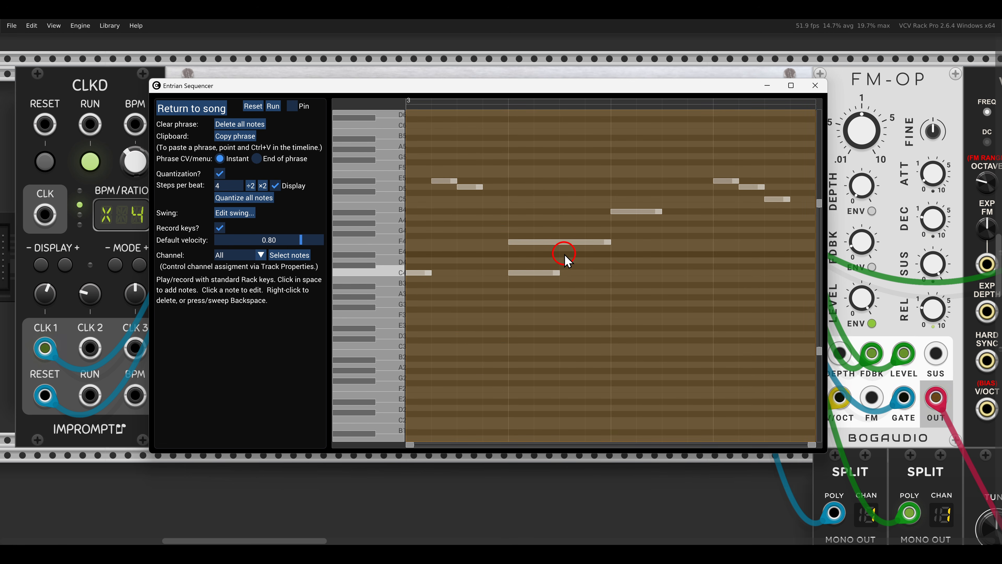
{"action": "left_click_drag", "start_coordinate": [590, 252], "coordinate": [600, 254]}
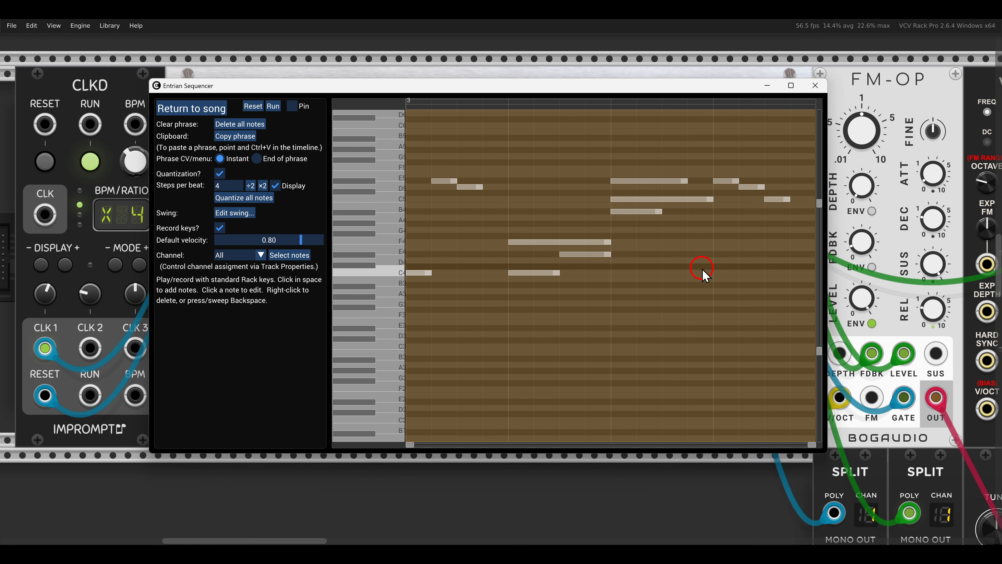
Step: Raise the three closing beat 4 notes of the bar 3 clip to A#5, F5 and D#5
{"action": "left_click_drag", "start_coordinate": [727, 183], "coordinate": [729, 140]}
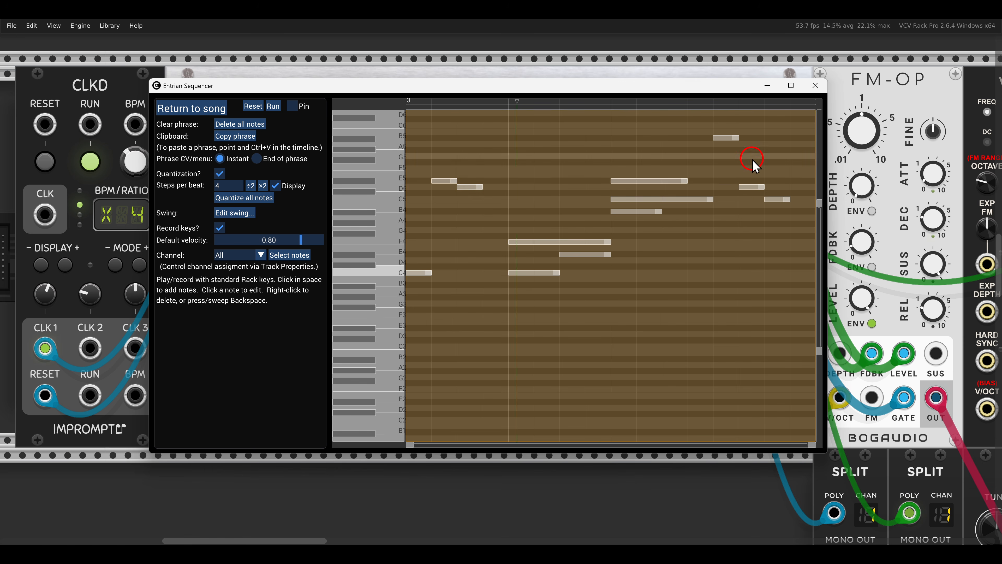
{"action": "left_click", "coordinate": [752, 186]}
{"action": "left_click", "coordinate": [705, 215]}
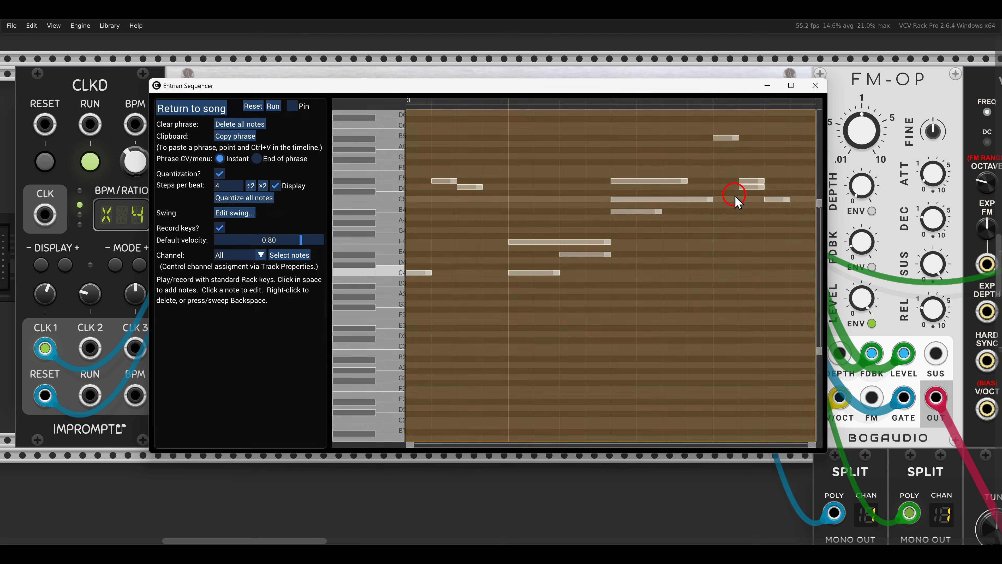
{"action": "left_click", "coordinate": [752, 184]}
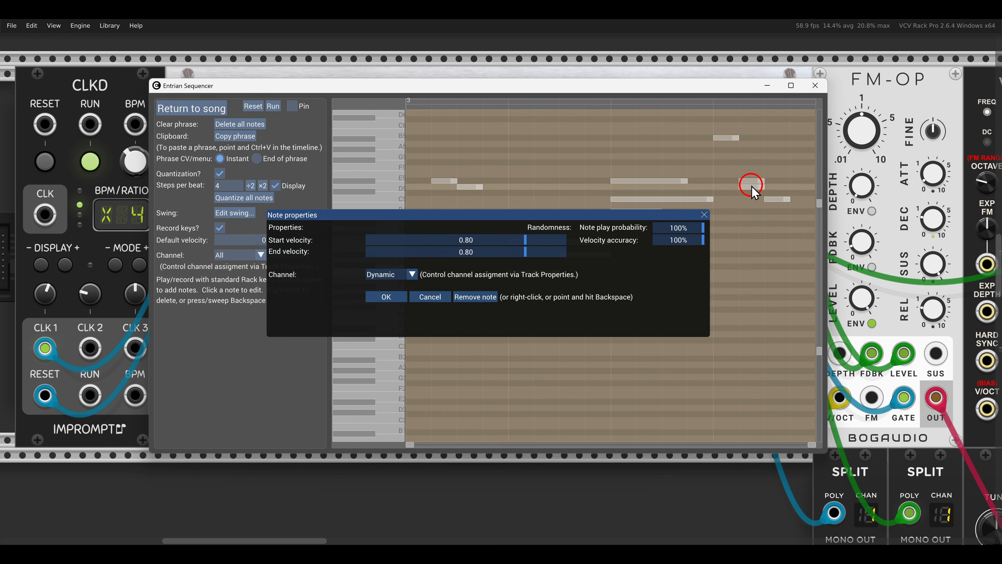
{"action": "left_click", "coordinate": [504, 299]}
{"action": "left_click_drag", "start_coordinate": [753, 186], "coordinate": [773, 181]}
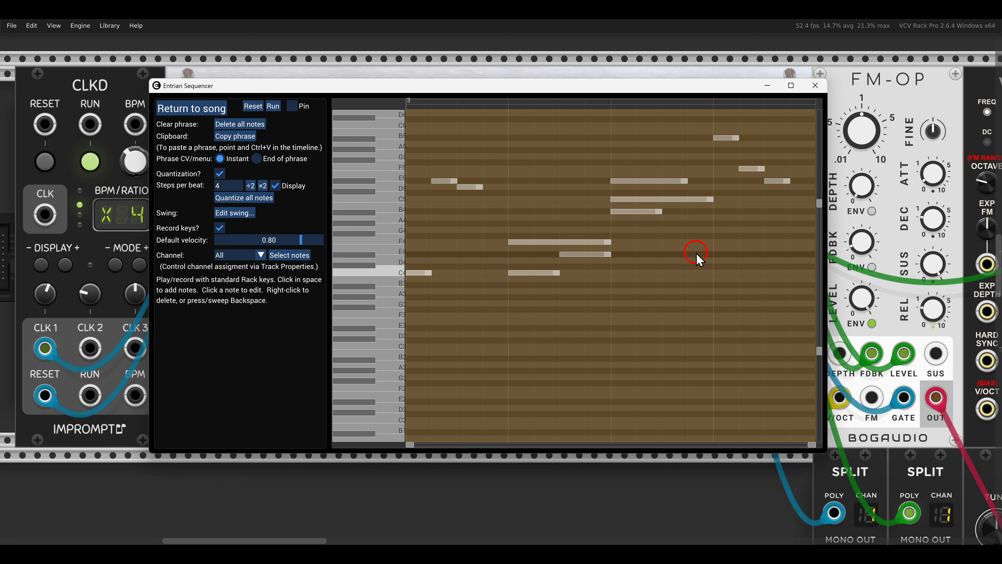
Step: Close the sequence editor and switch off the Mute pad beside the VCO Unit
{"action": "left_click", "coordinate": [192, 108]}
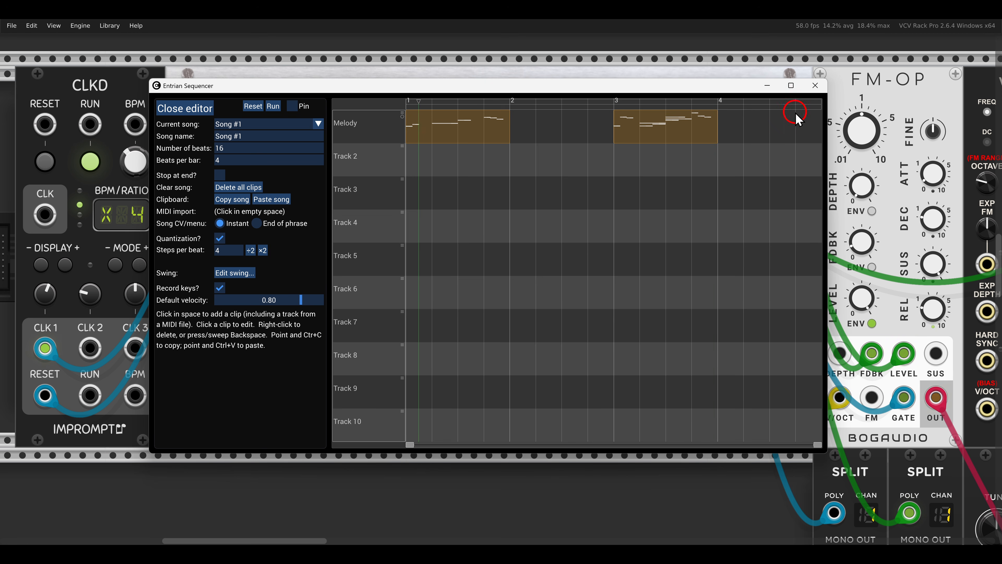
{"action": "left_click", "coordinate": [816, 88]}
{"action": "scroll", "coordinate": [752, 123], "scroll_direction": "right", "scroll_amount": 5}
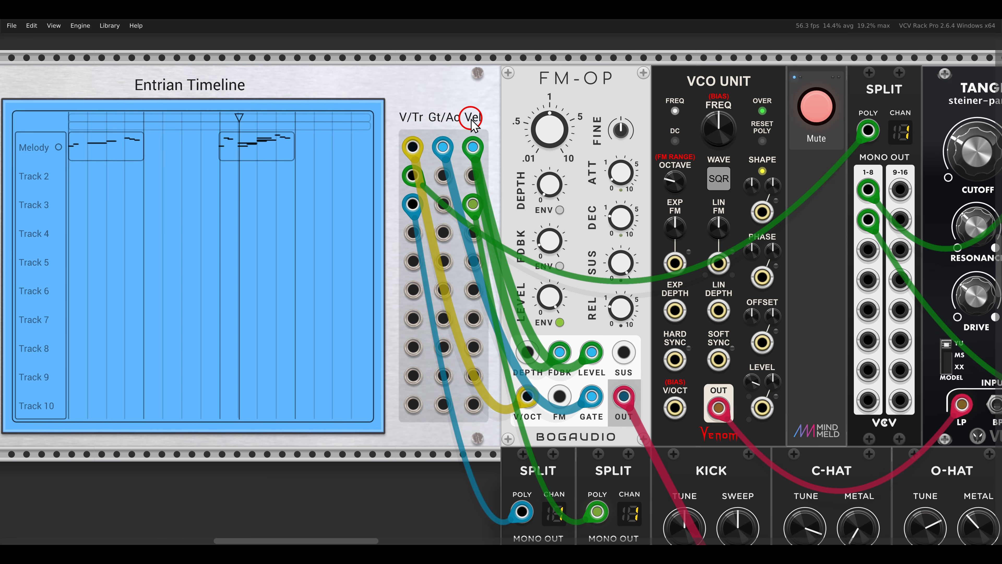
{"action": "scroll", "coordinate": [671, 130], "scroll_direction": "right", "scroll_amount": 5}
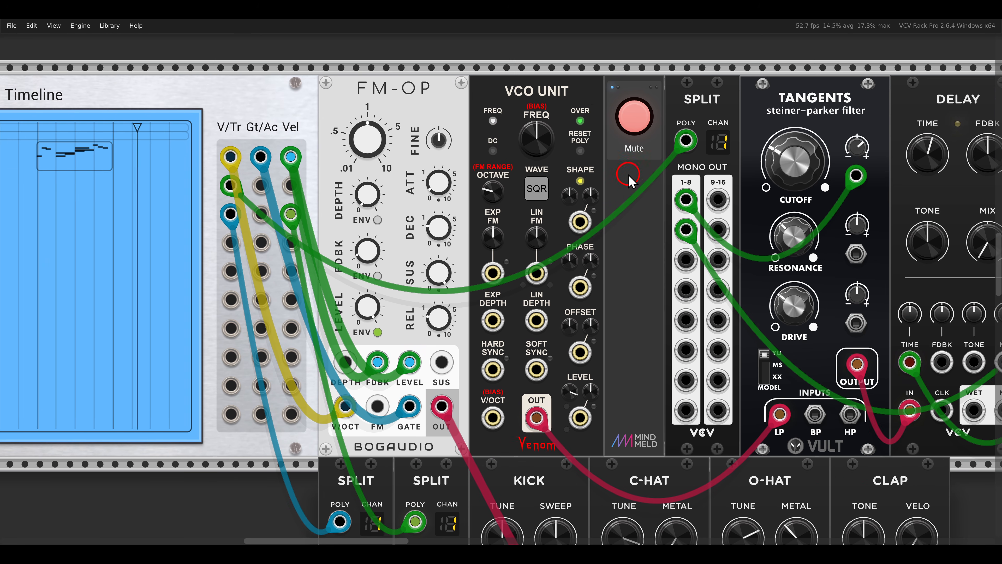
{"action": "left_click", "coordinate": [644, 119]}
{"action": "scroll", "coordinate": [639, 130], "scroll_direction": "right", "scroll_amount": 4}
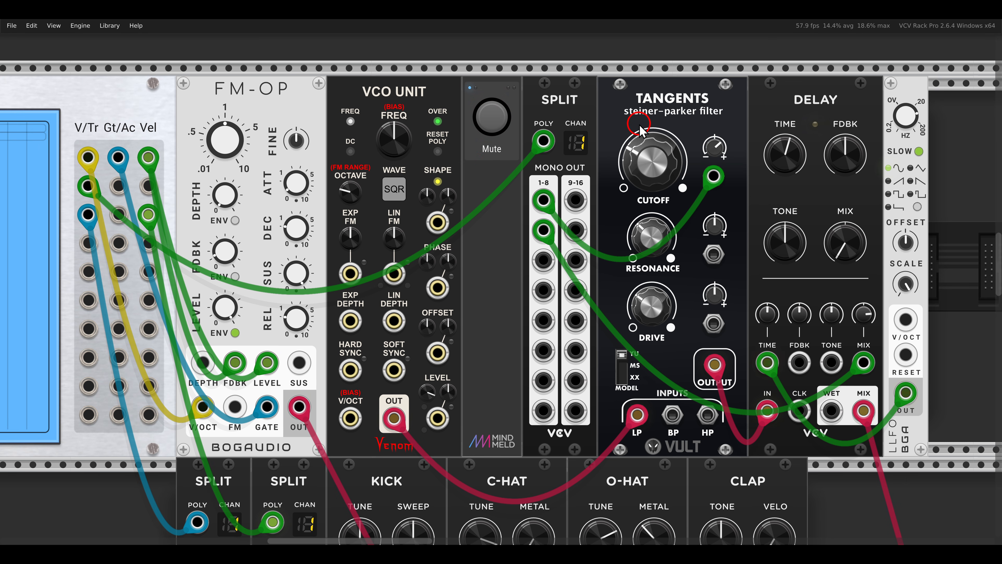
Step: Return to the Entrian Timeline module in the rack and reopen its song editor
{"action": "left_click_drag", "start_coordinate": [477, 227], "coordinate": [742, 213]}
{"action": "scroll", "coordinate": [622, 219], "scroll_direction": "down", "scroll_amount": 2}
{"action": "left_click_drag", "start_coordinate": [469, 207], "coordinate": [641, 195]}
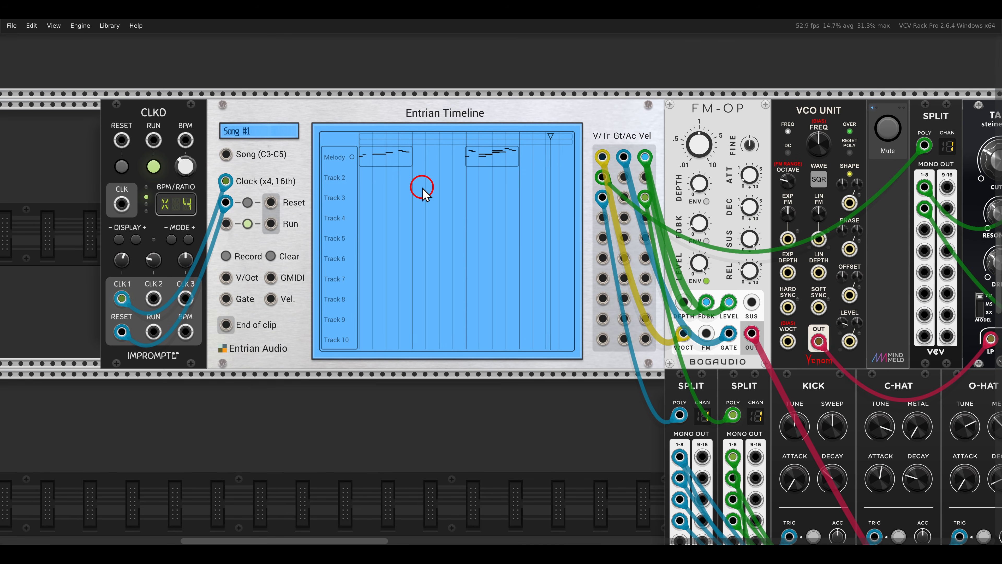
{"action": "scroll", "coordinate": [419, 186], "scroll_direction": "up", "scroll_amount": 2}
{"action": "left_click", "coordinate": [414, 185]}
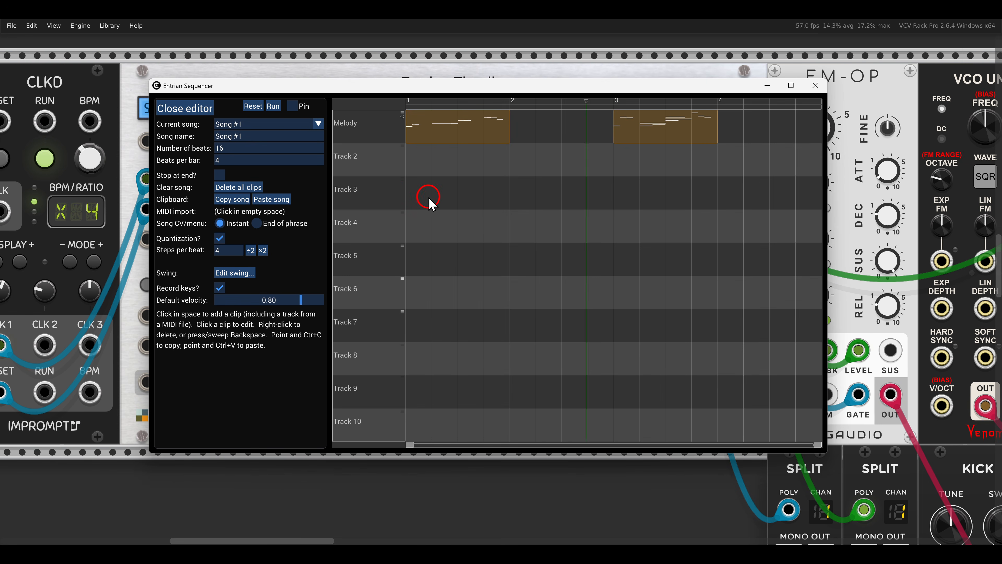
Step: Rename Track 2 as Modulation and insert a CV / Gate clip on it, stretched from bar 1 to the end of the song
{"action": "left_click", "coordinate": [403, 147]}
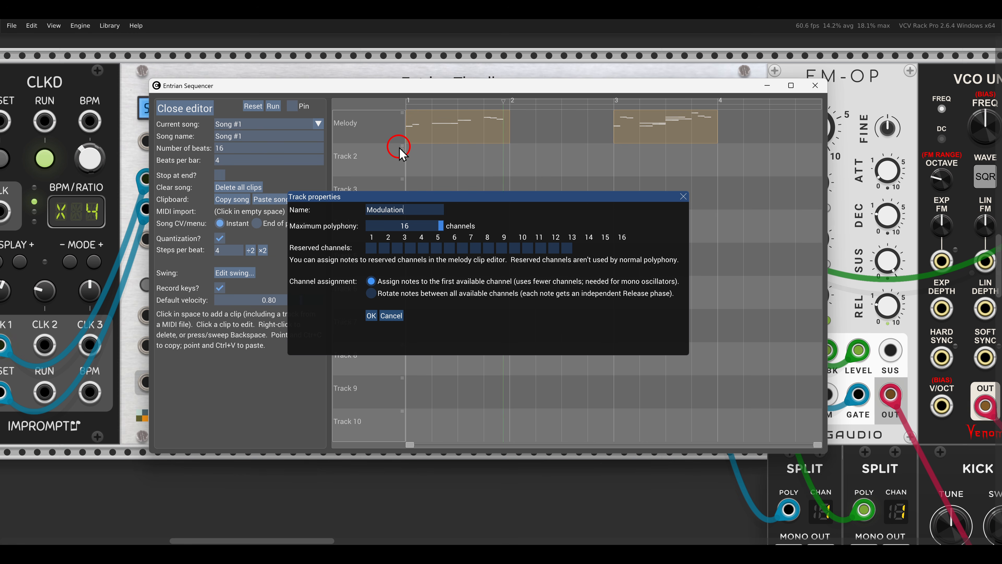
{"action": "left_click", "coordinate": [370, 315]}
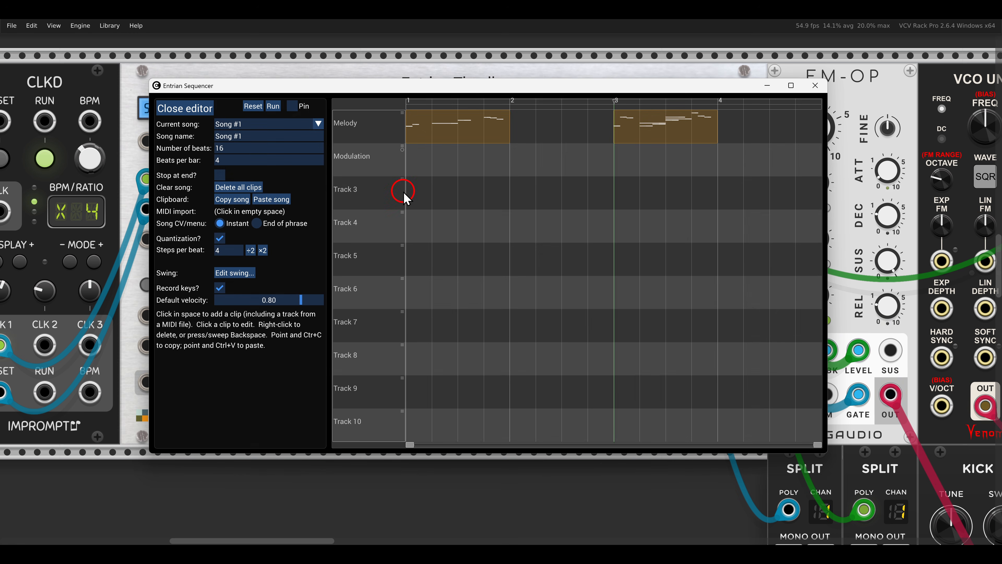
{"action": "left_click", "coordinate": [427, 163]}
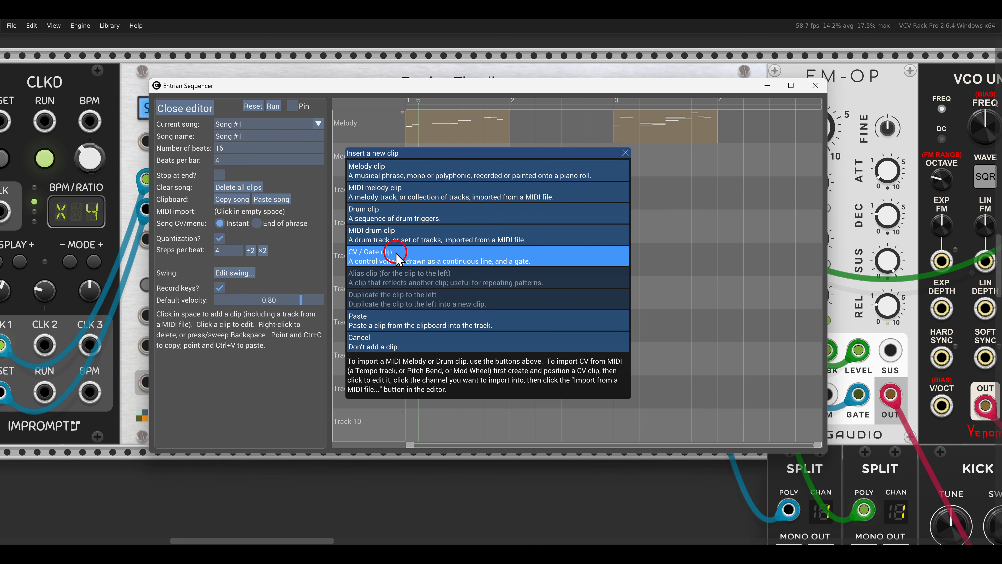
{"action": "left_click", "coordinate": [376, 261]}
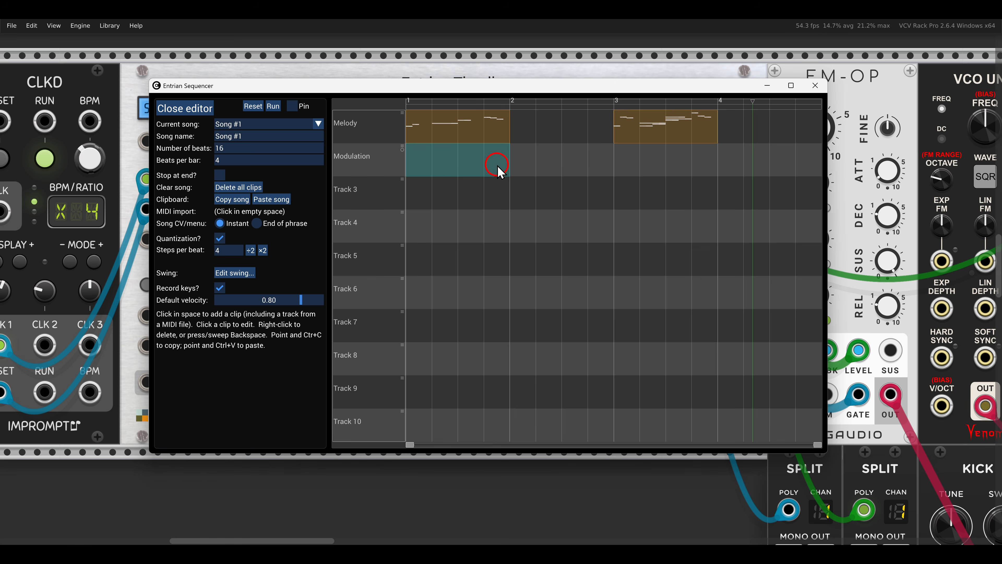
{"action": "left_click_drag", "start_coordinate": [510, 164], "coordinate": [785, 170]}
Step: Close the editor and examine how the Timeline's second track output is patched through Split to the Tangents filter and the Delay
{"action": "left_click", "coordinate": [560, 169]}
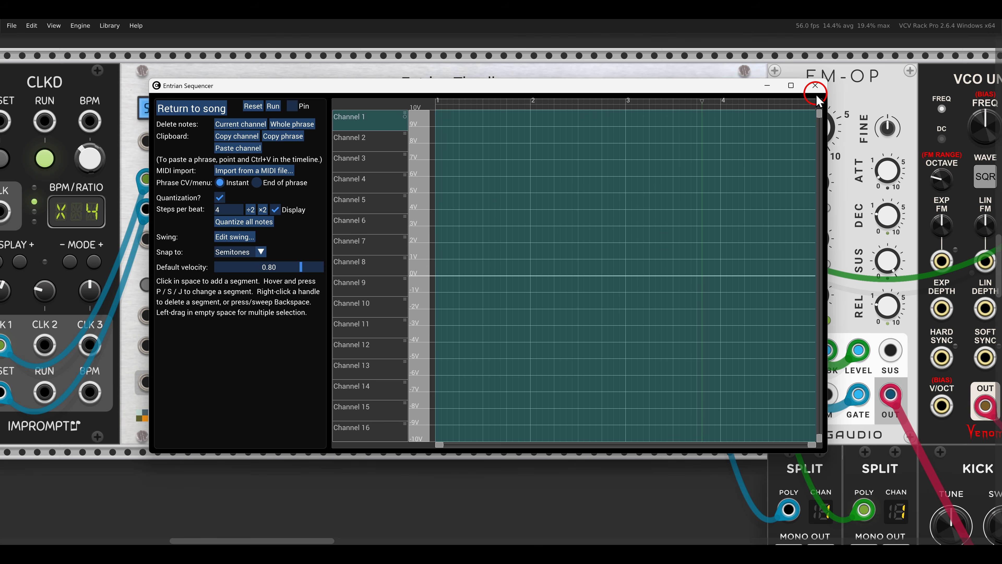
{"action": "left_click", "coordinate": [815, 86]}
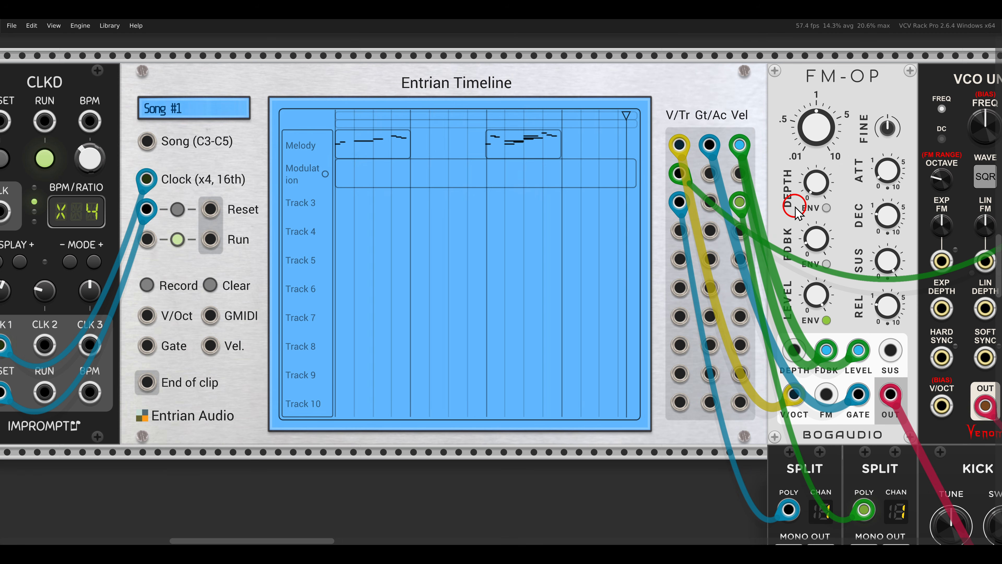
{"action": "left_click_drag", "start_coordinate": [795, 206], "coordinate": [215, 204]}
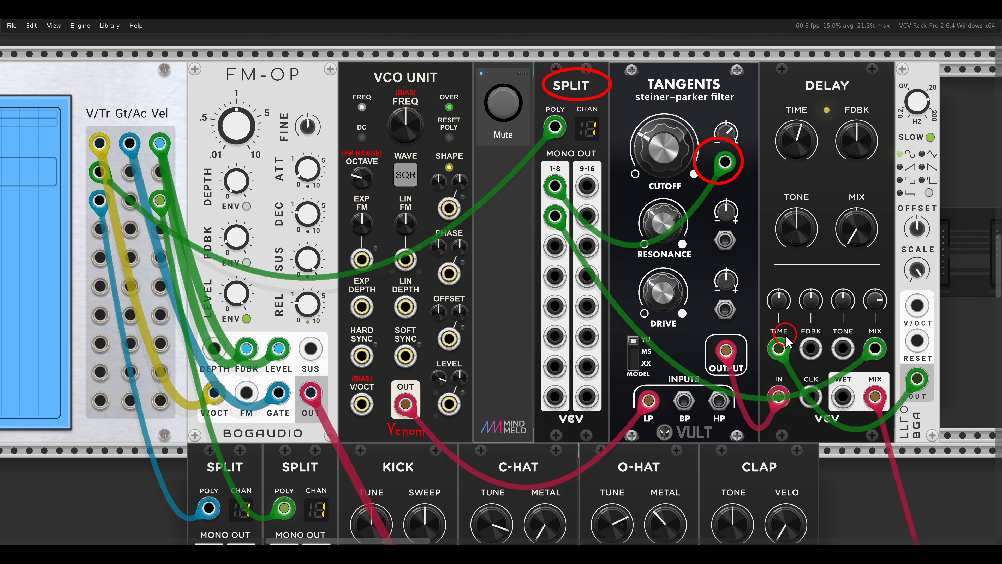
Step: Reopen the Modulation clip and name its first two channels Filter and Delay
{"action": "left_click_drag", "start_coordinate": [359, 238], "coordinate": [833, 231]}
{"action": "left_click", "coordinate": [354, 190]}
{"action": "left_click", "coordinate": [449, 164]}
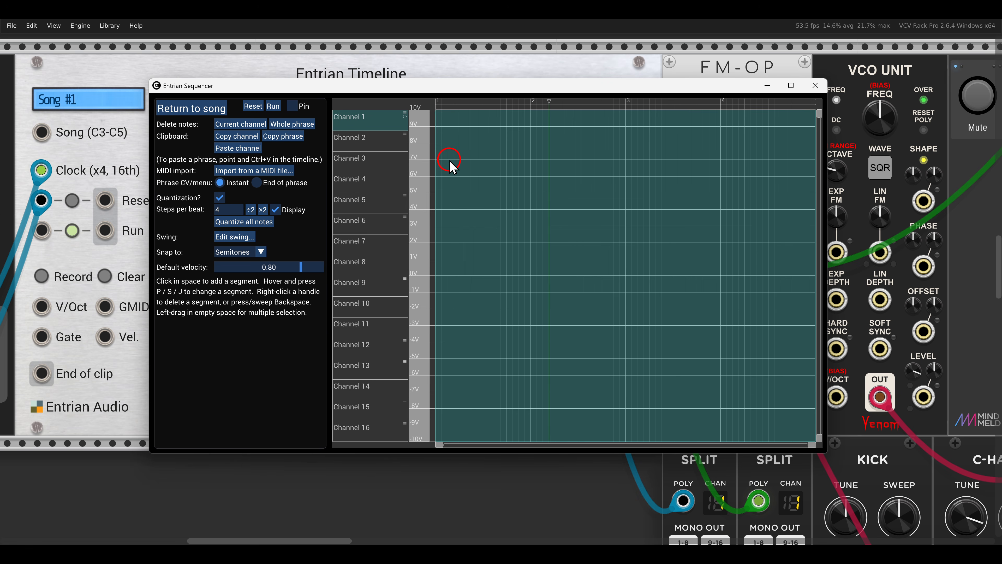
{"action": "left_click", "coordinate": [405, 116]}
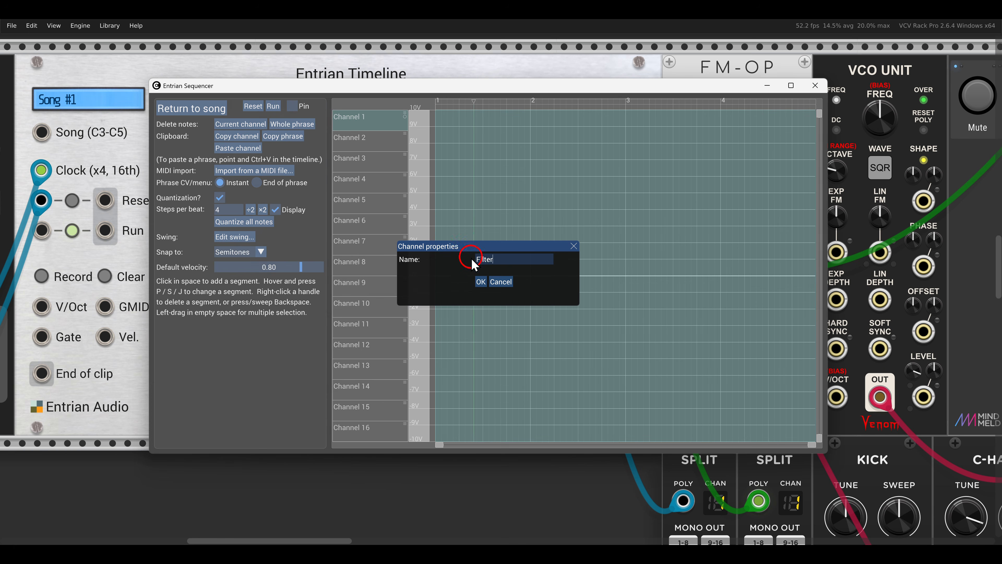
{"action": "left_click", "coordinate": [482, 282]}
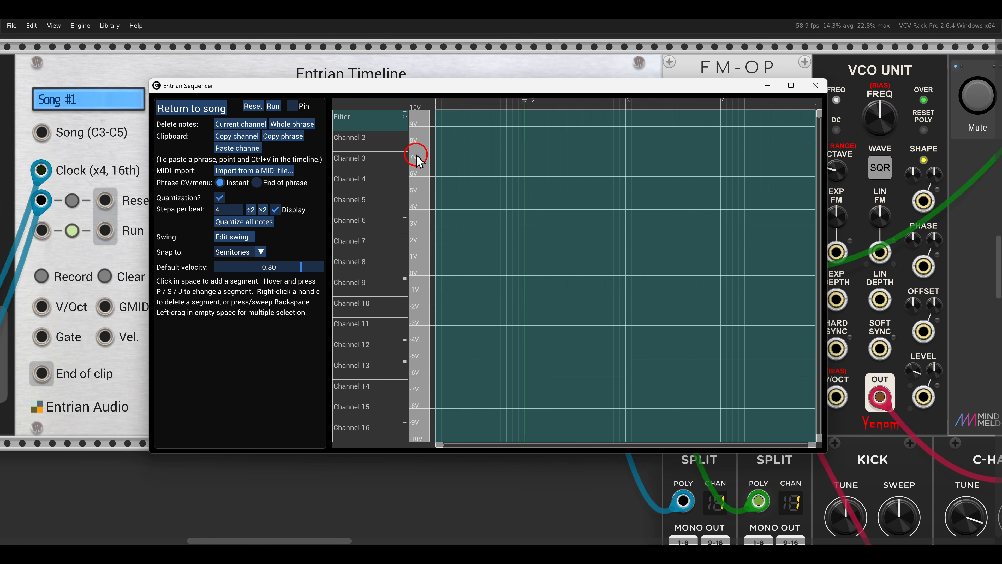
{"action": "left_click", "coordinate": [407, 134]}
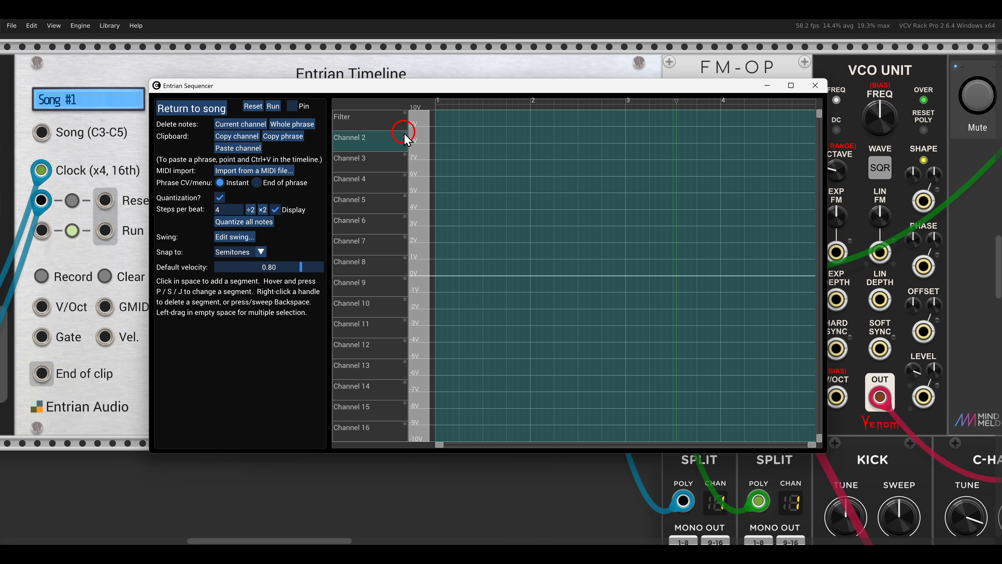
{"action": "left_click", "coordinate": [406, 137]}
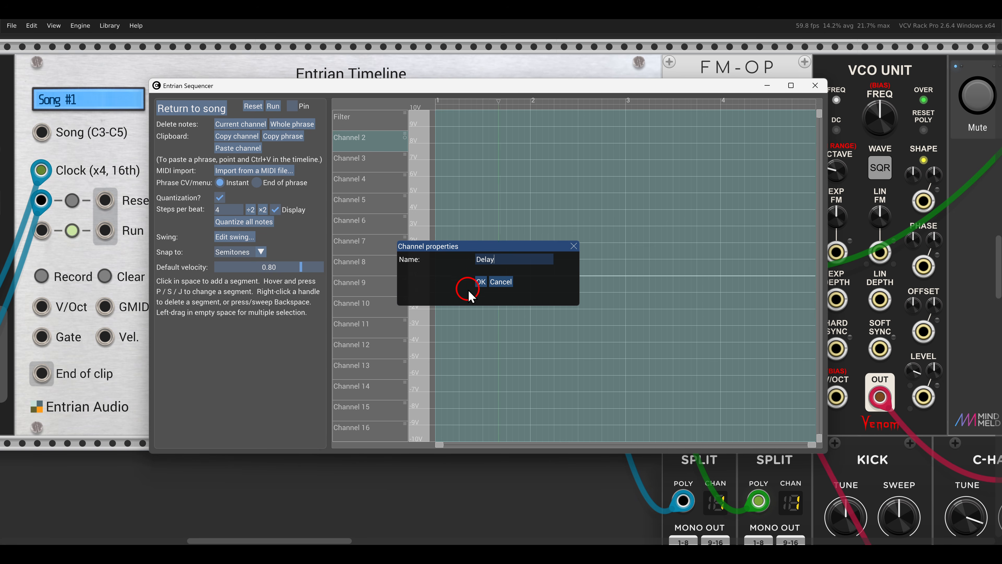
{"action": "left_click", "coordinate": [479, 282]}
Step: On the Filter channel, draw a first peak from bar 1 rising to about 4 V and falling below 0 V early in bar 2
{"action": "left_click", "coordinate": [385, 125]}
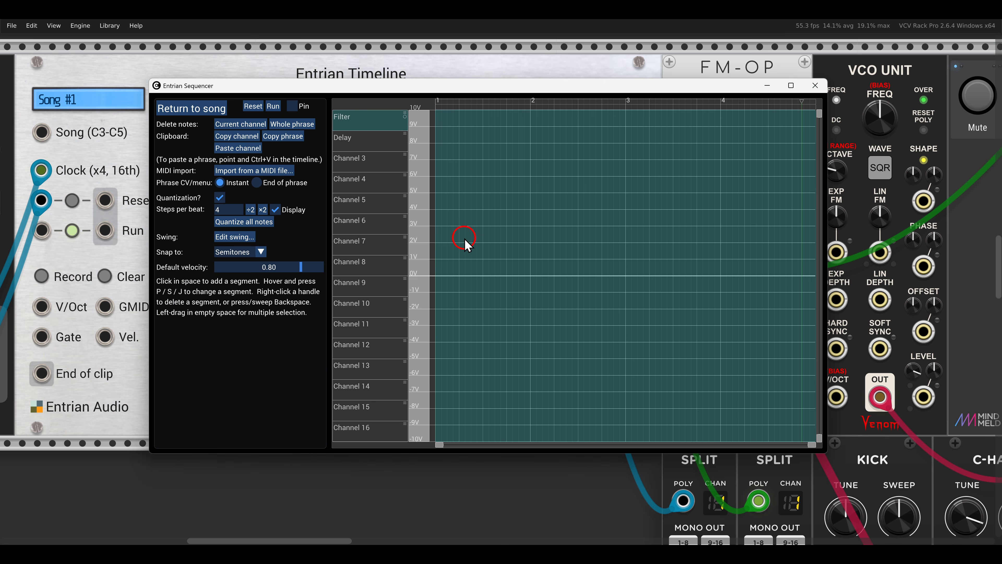
{"action": "left_click", "coordinate": [448, 285]}
{"action": "left_click_drag", "start_coordinate": [446, 286], "coordinate": [435, 286]}
{"action": "left_click_drag", "start_coordinate": [498, 285], "coordinate": [514, 202]}
{"action": "left_click", "coordinate": [512, 206]}
{"action": "left_click", "coordinate": [561, 237]}
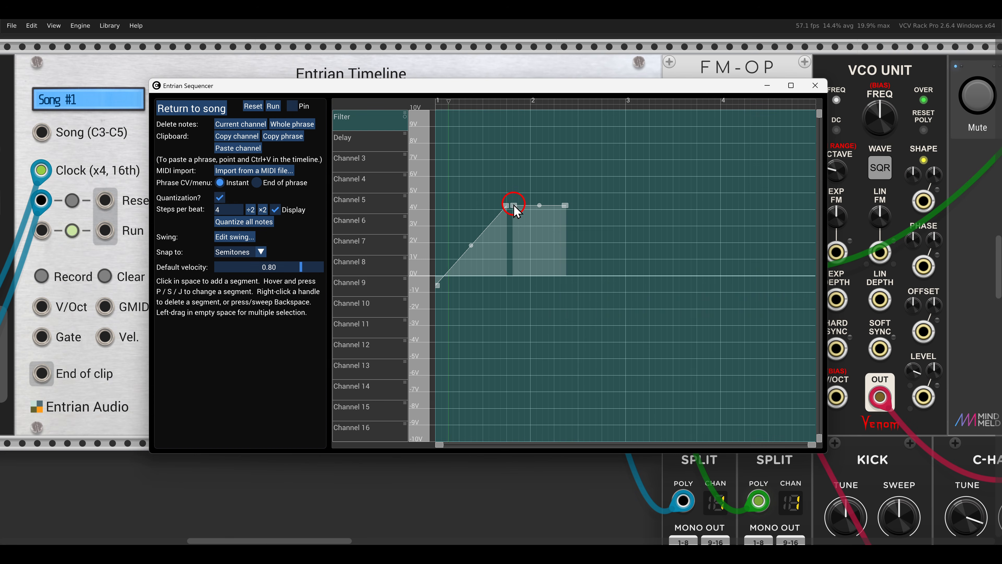
{"action": "left_click_drag", "start_coordinate": [565, 205], "coordinate": [560, 290]}
Step: Add a second Filter peak that rises from mid bar 2 to about 7 V in bar 3 and drops below 0 V
{"action": "left_click", "coordinate": [583, 288]}
{"action": "left_click_drag", "start_coordinate": [629, 287], "coordinate": [701, 288]}
{"action": "left_click", "coordinate": [698, 159]}
Step: Add a third Filter peak reaching about 9 V in bar 4 and falling to about -1 V at the clip's end
{"action": "left_click", "coordinate": [718, 285]}
{"action": "left_click_drag", "start_coordinate": [767, 284], "coordinate": [744, 124]}
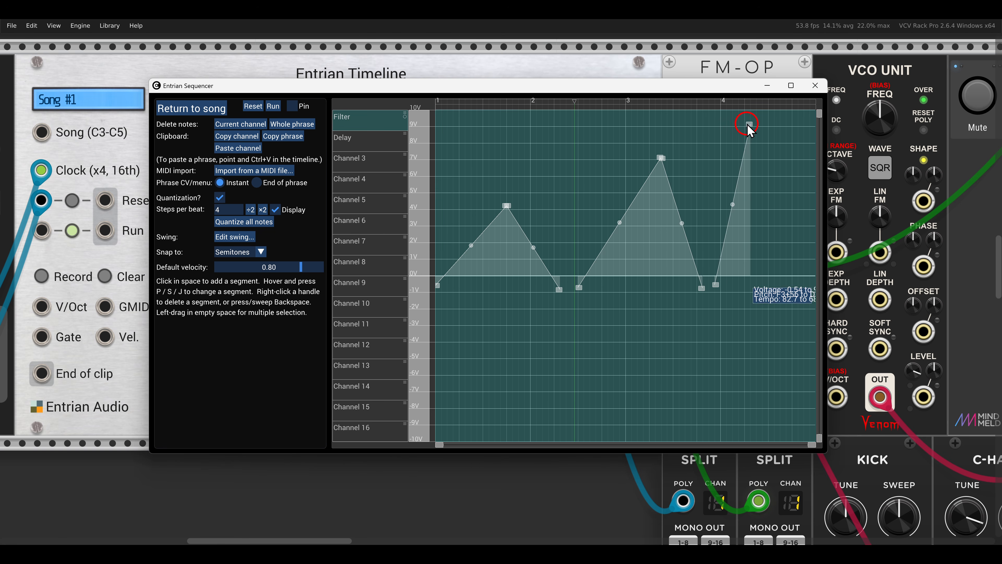
{"action": "left_click", "coordinate": [757, 125]}
{"action": "left_click_drag", "start_coordinate": [809, 127], "coordinate": [814, 296]}
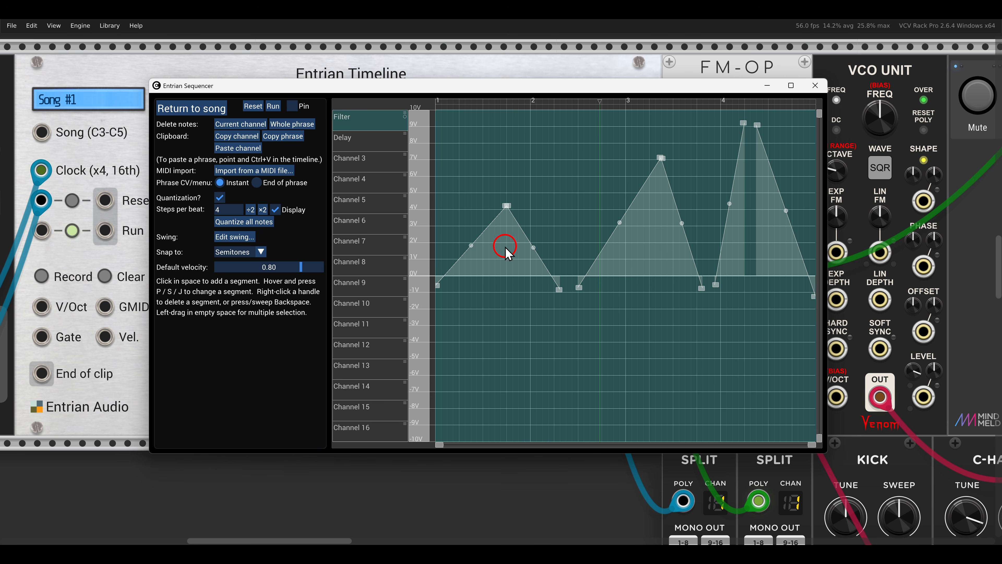
Step: Curve the first Filter rise and the second fall, and give the second rise and the last fall an S shape
{"action": "left_click_drag", "start_coordinate": [472, 246], "coordinate": [471, 263]}
{"action": "left_click_drag", "start_coordinate": [668, 223], "coordinate": [657, 246]}
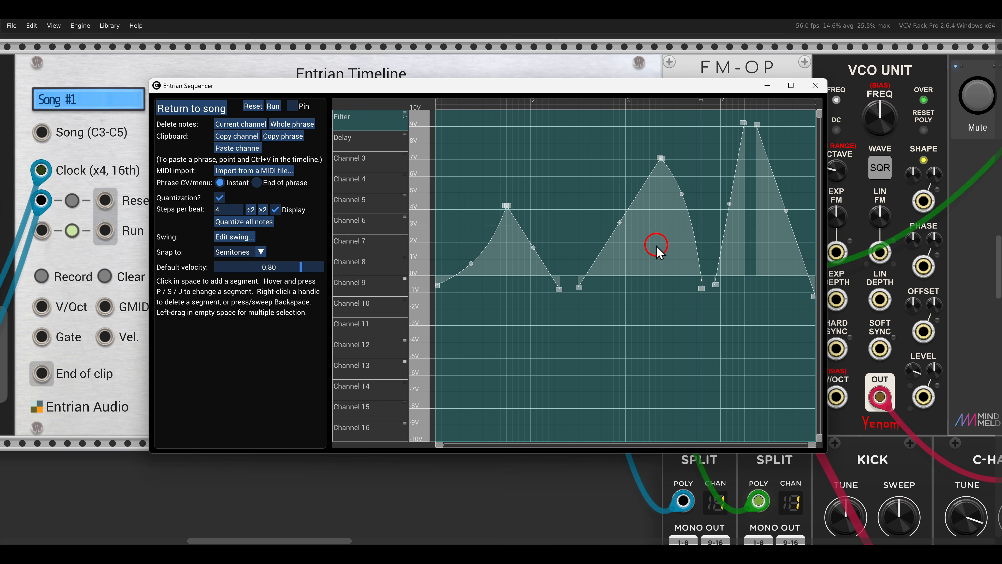
{"action": "key", "text": "s"}
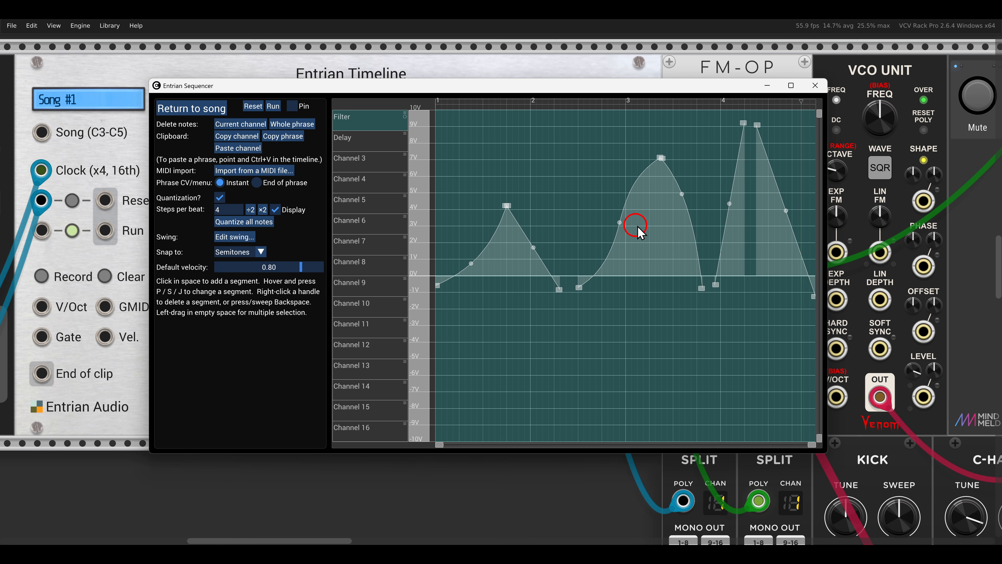
{"action": "key", "text": "s"}
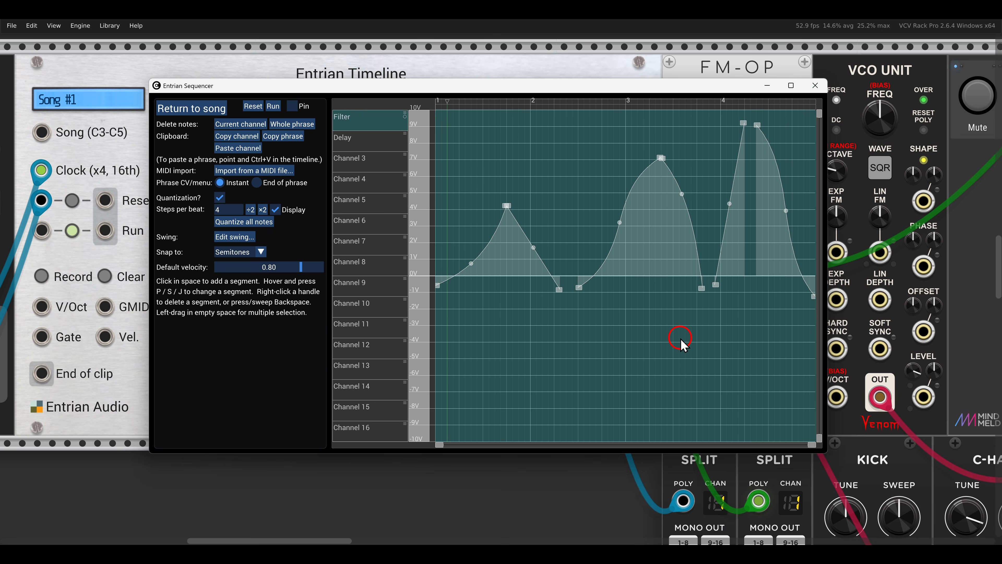
Step: On the Delay channel, draw a ramp from mid bar 1 up to about 8 V in bar 2, followed by a steep fall below 0 V
{"action": "left_click", "coordinate": [364, 144]}
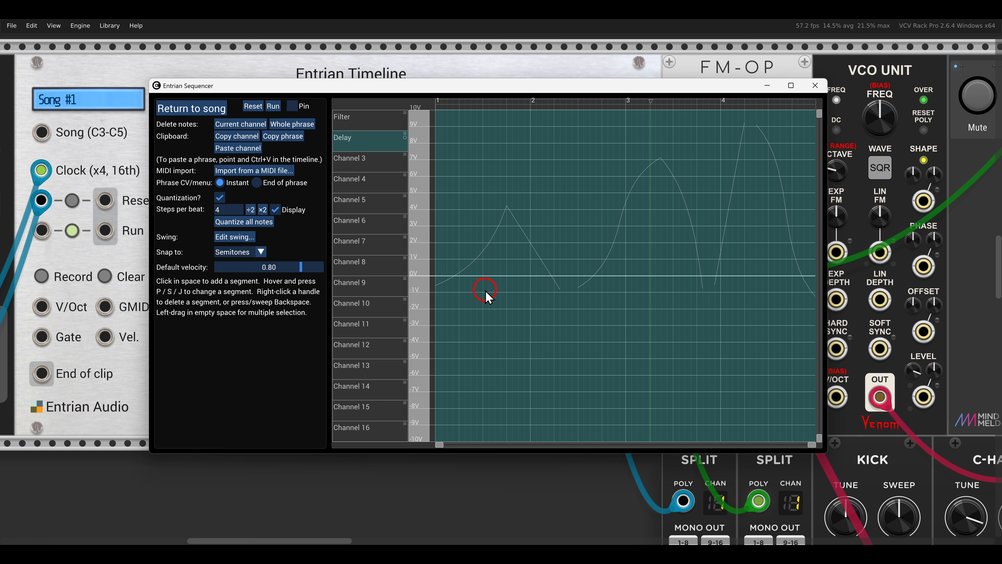
{"action": "mouse_move", "coordinate": [486, 291]}
{"action": "left_mouse_down"}
{"action": "mouse_move", "coordinate": [541, 287]}
{"action": "mouse_move", "coordinate": [577, 144]}
{"action": "left_mouse_up"}
{"action": "left_click", "coordinate": [609, 148]}
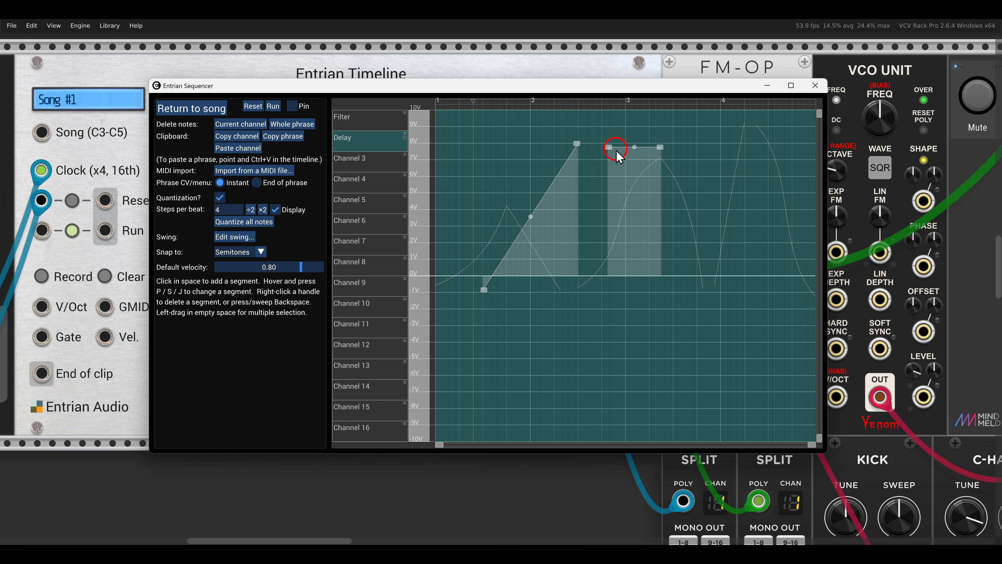
{"action": "left_click_drag", "start_coordinate": [657, 155], "coordinate": [654, 301]}
Step: Add a smaller Delay peak of about 5 V in bar 4, with both ends below 0 V
{"action": "left_click", "coordinate": [740, 288]}
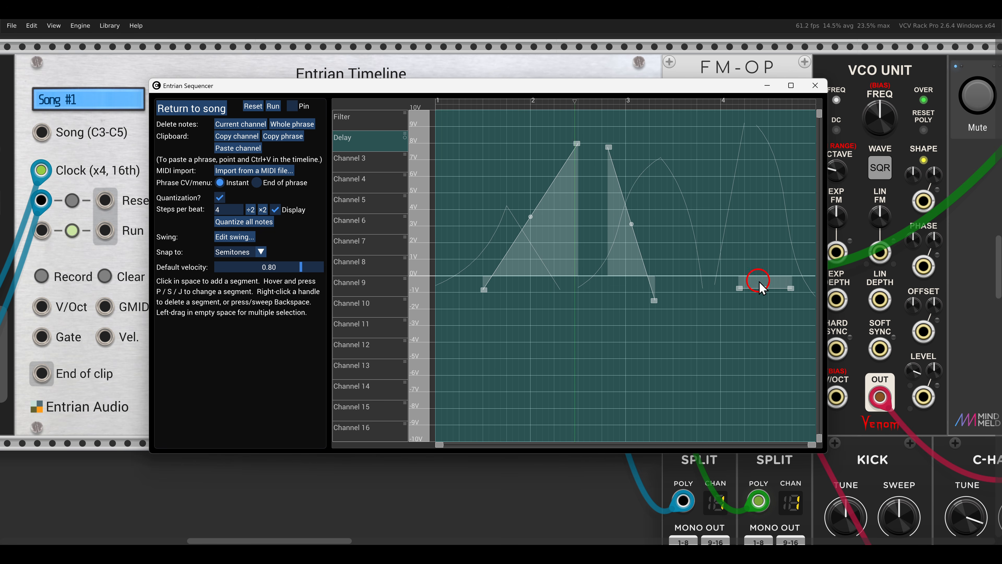
{"action": "mouse_move", "coordinate": [793, 289]}
{"action": "left_mouse_down"}
{"action": "mouse_move", "coordinate": [783, 209]}
{"action": "mouse_move", "coordinate": [787, 286]}
{"action": "mouse_move", "coordinate": [752, 228]}
{"action": "mouse_move", "coordinate": [788, 226]}
{"action": "mouse_move", "coordinate": [755, 226]}
{"action": "mouse_move", "coordinate": [758, 203]}
{"action": "mouse_move", "coordinate": [808, 301]}
{"action": "left_mouse_up"}
{"action": "left_click", "coordinate": [769, 196]}
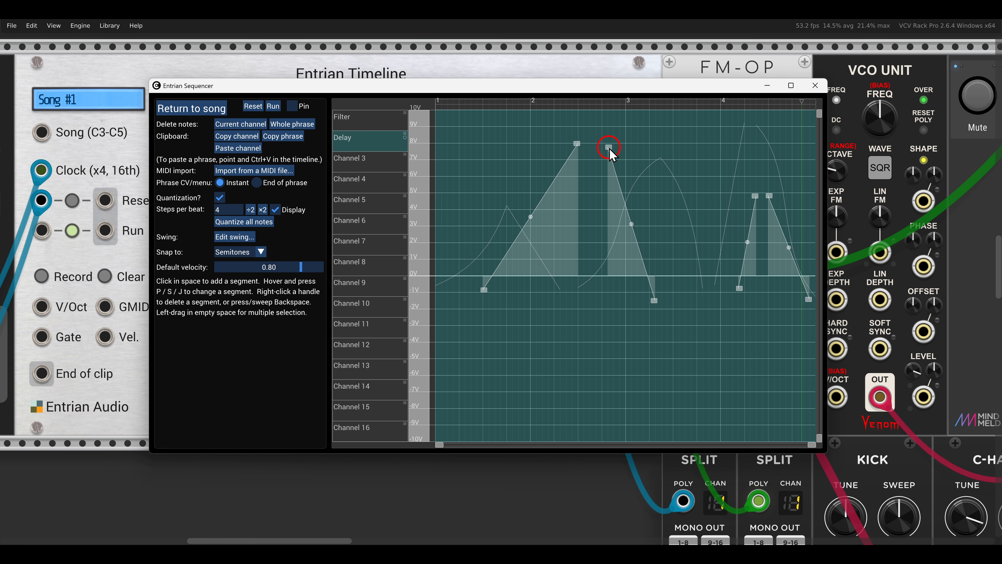
Step: Shift the Delay channel's first falling segment nearly two beats later, into bar 3, and return to the song
{"action": "left_click_drag", "start_coordinate": [609, 147], "coordinate": [651, 147]}
{"action": "left_click_drag", "start_coordinate": [654, 300], "coordinate": [697, 297]}
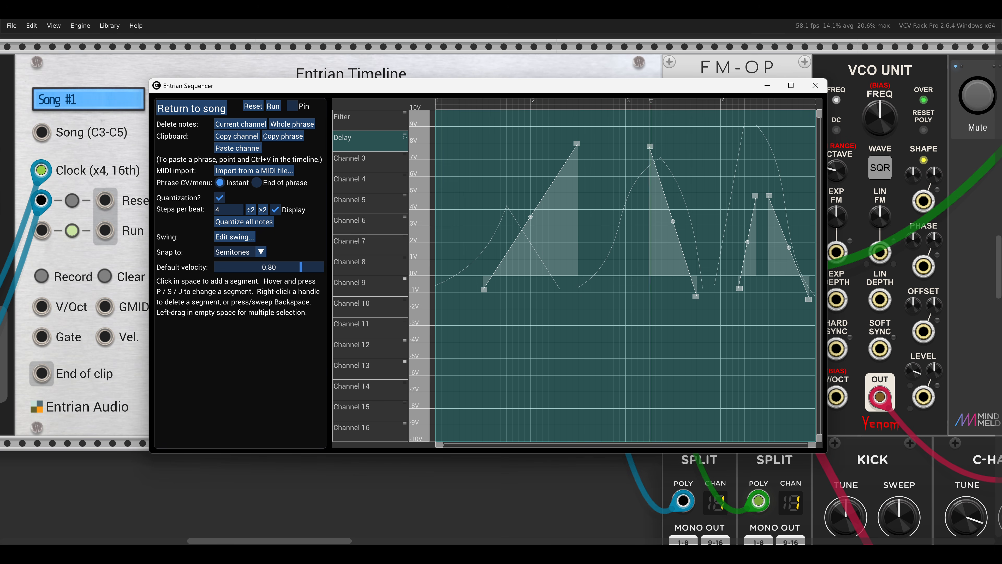
{"action": "left_click", "coordinate": [200, 113]}
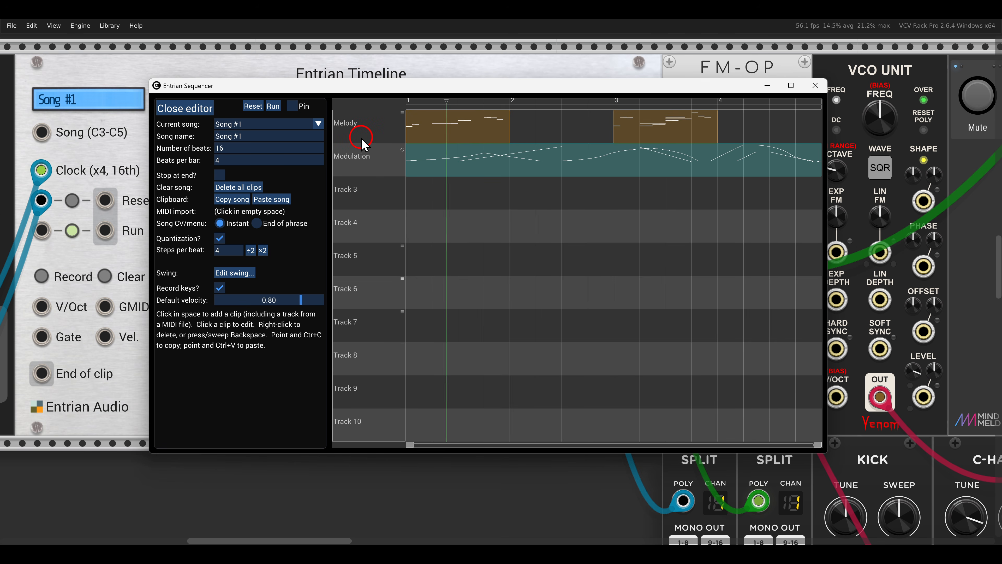
Step: Rename Track 3 as Drums and insert a Drum clip in bar 1
{"action": "left_click", "coordinate": [401, 180]}
{"action": "left_click", "coordinate": [425, 208]}
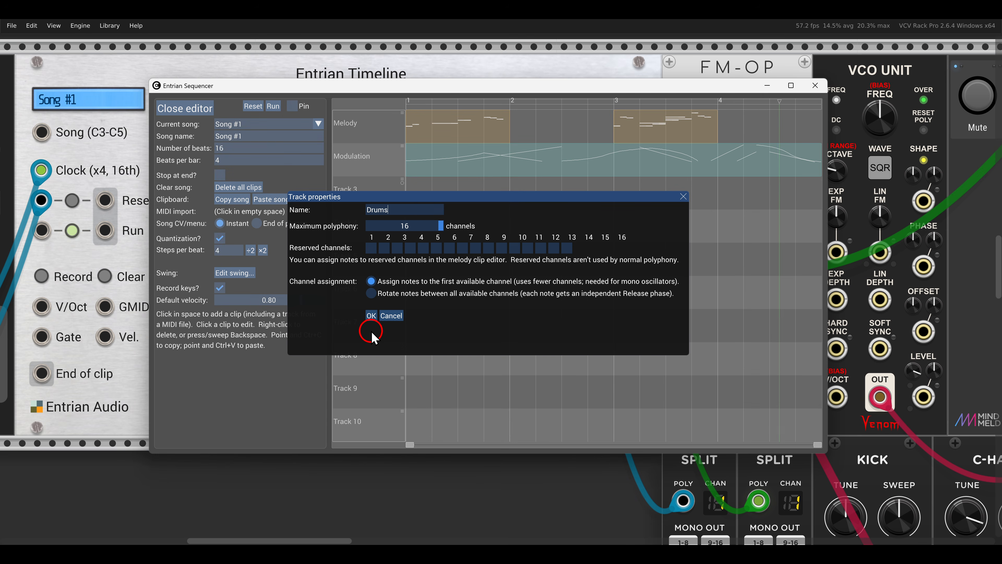
{"action": "left_click", "coordinate": [371, 315]}
{"action": "left_click", "coordinate": [417, 197]}
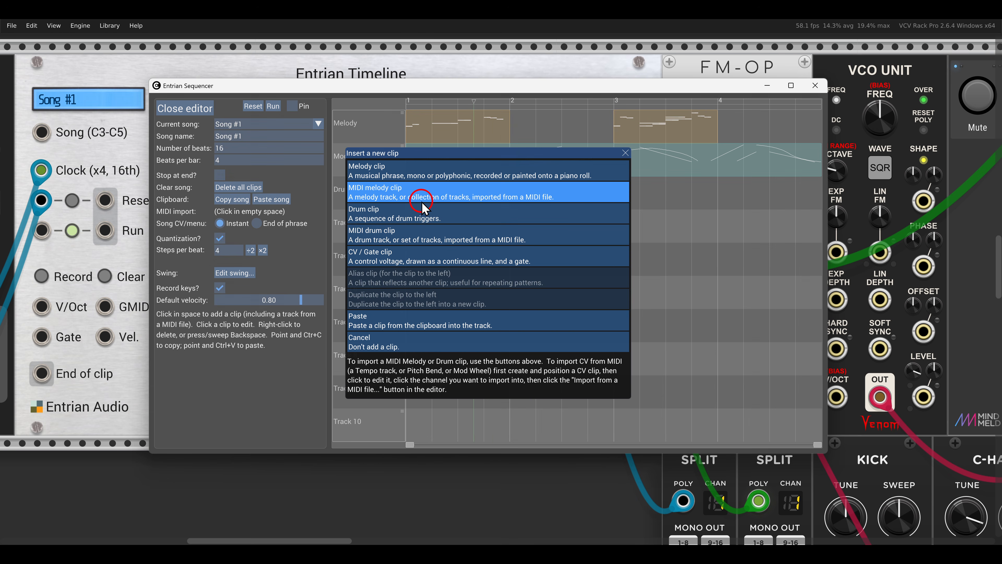
{"action": "left_click", "coordinate": [389, 213]}
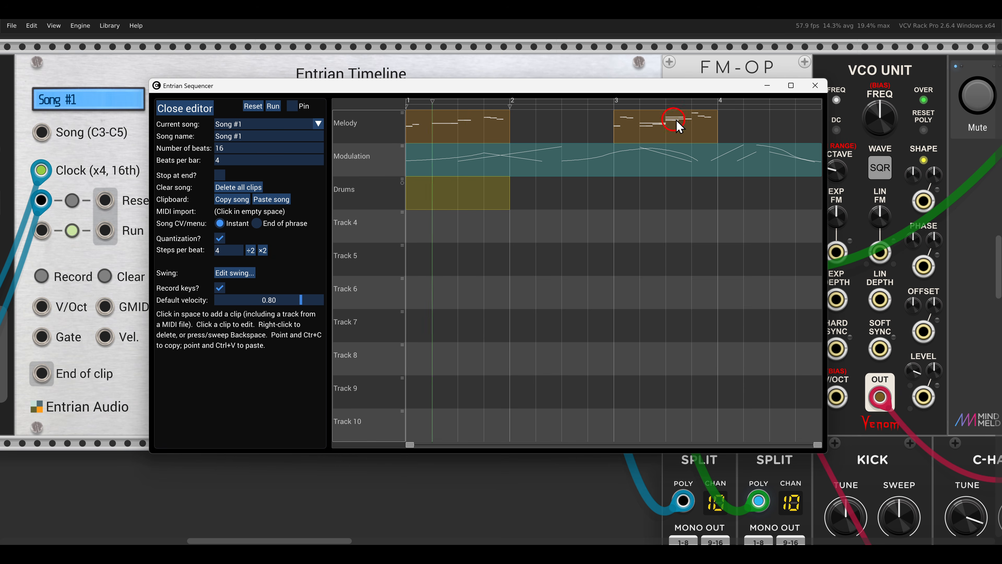
Step: Close the editor and examine how the two Split modules feed the kick, hi-hat and clap modules
{"action": "left_click", "coordinate": [815, 85]}
{"action": "scroll", "coordinate": [624, 302], "scroll_direction": "down", "scroll_amount": 5}
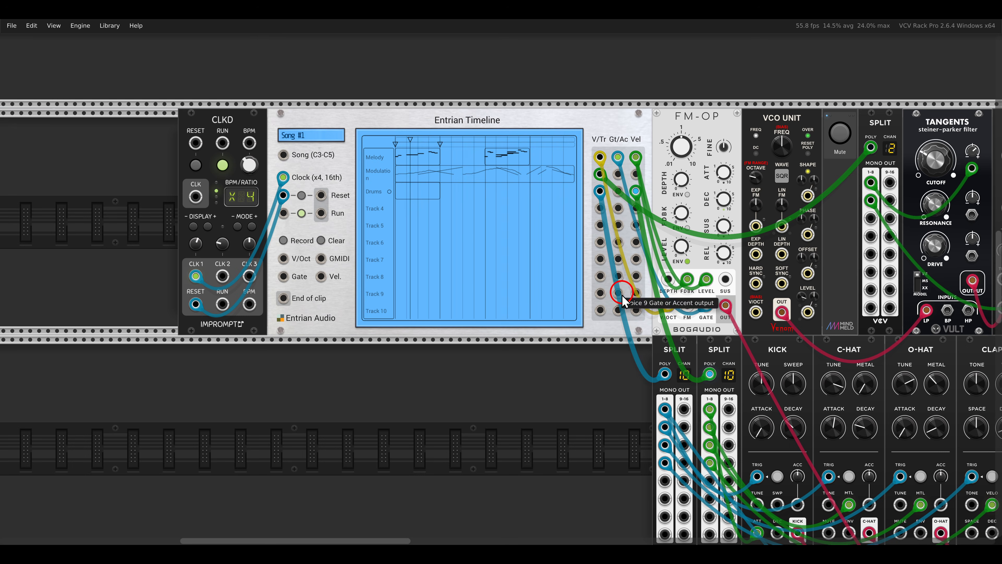
{"action": "left_click_drag", "start_coordinate": [622, 312], "coordinate": [404, 172]}
{"action": "scroll", "coordinate": [448, 257], "scroll_direction": "up", "scroll_amount": 2}
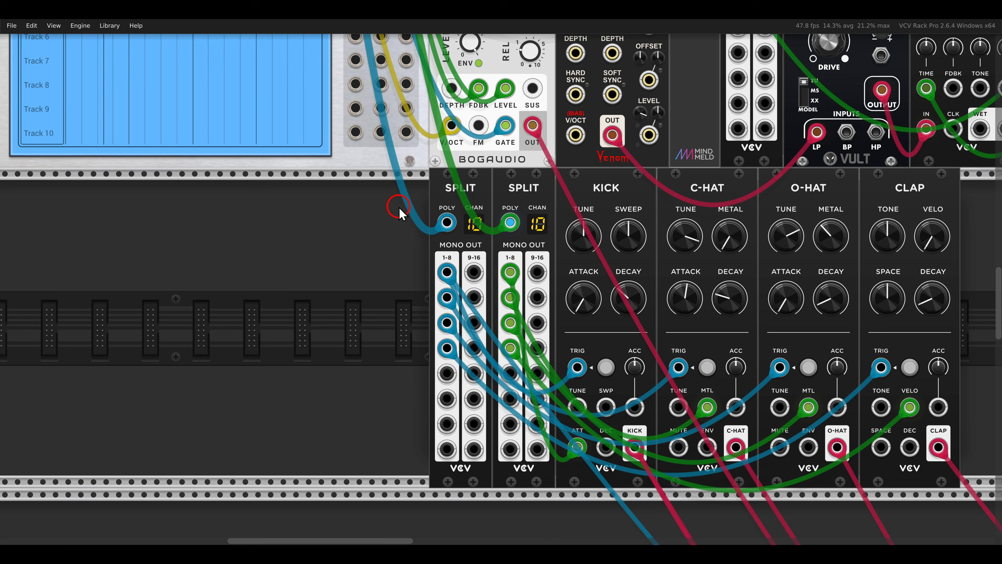
Step: Reopen the Timeline song editor and open the Drums clip in bar 1 for editing
{"action": "left_click_drag", "start_coordinate": [352, 192], "coordinate": [598, 320]}
{"action": "left_click_drag", "start_coordinate": [442, 286], "coordinate": [496, 348]}
{"action": "left_click", "coordinate": [393, 160]}
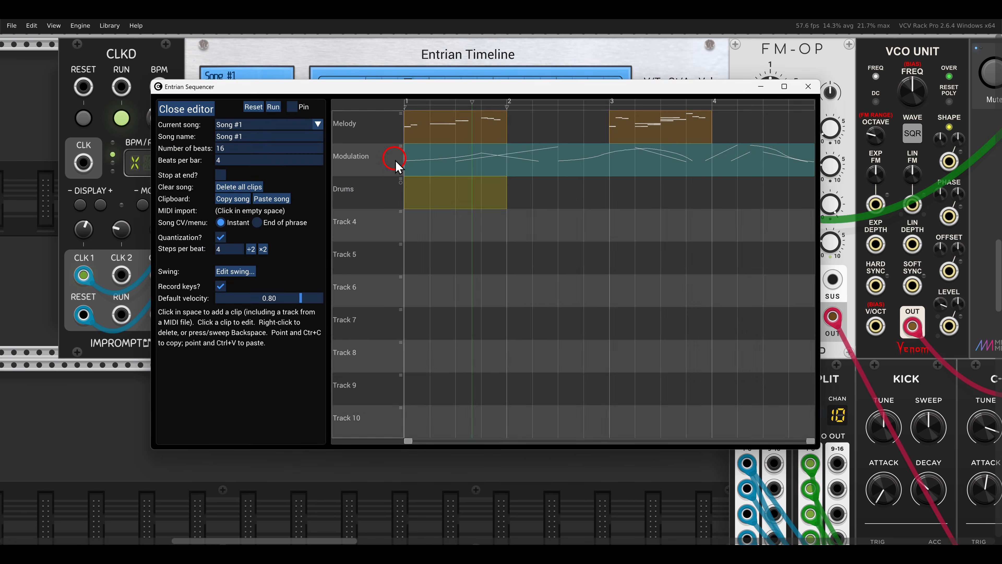
{"action": "left_click", "coordinate": [444, 196]}
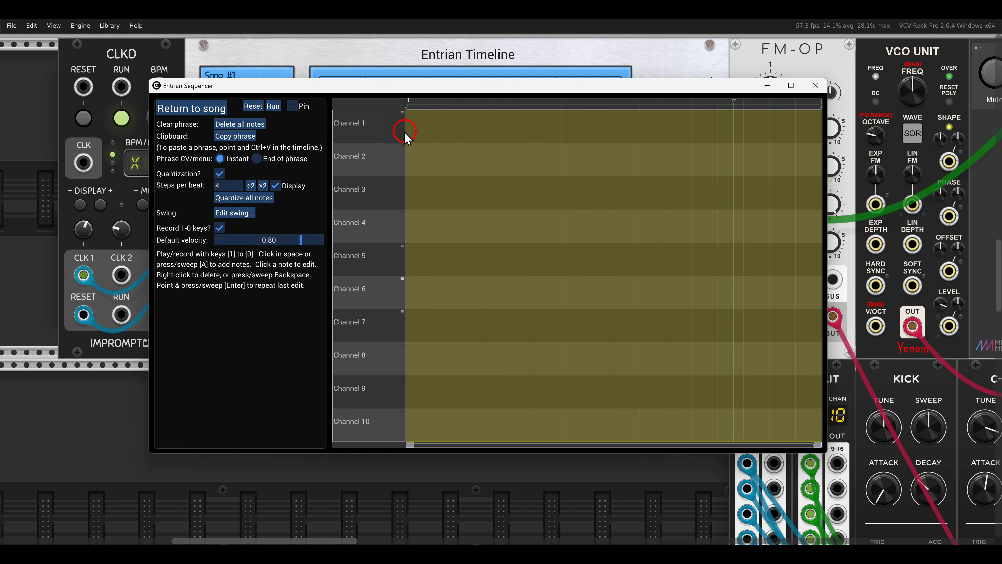
Step: Name the drum clip's first four channels Kick, CHAT, OHAT and CLAP
{"action": "left_click", "coordinate": [405, 118]}
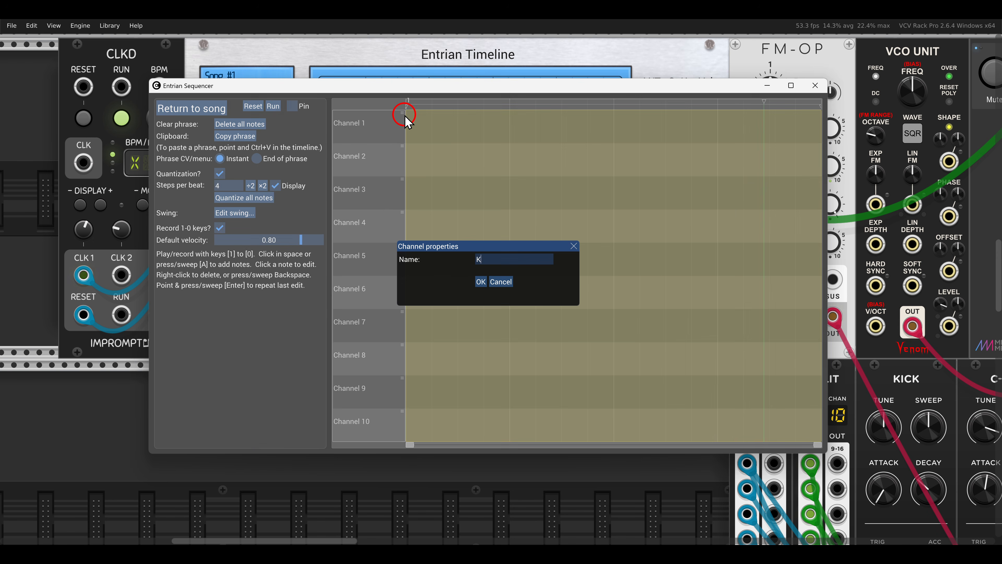
{"action": "left_click", "coordinate": [480, 281]}
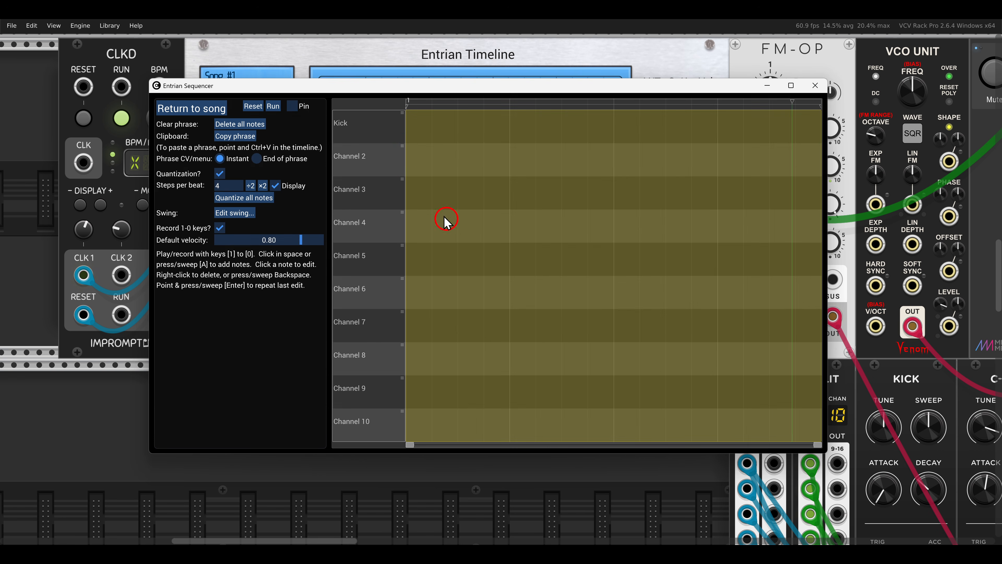
{"action": "left_click", "coordinate": [403, 155]}
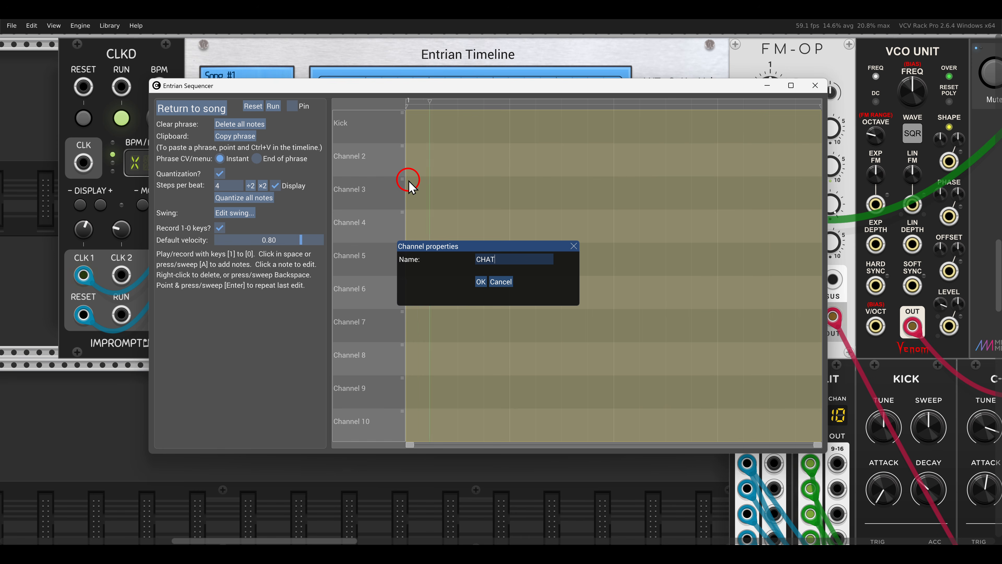
{"action": "left_click", "coordinate": [481, 281]}
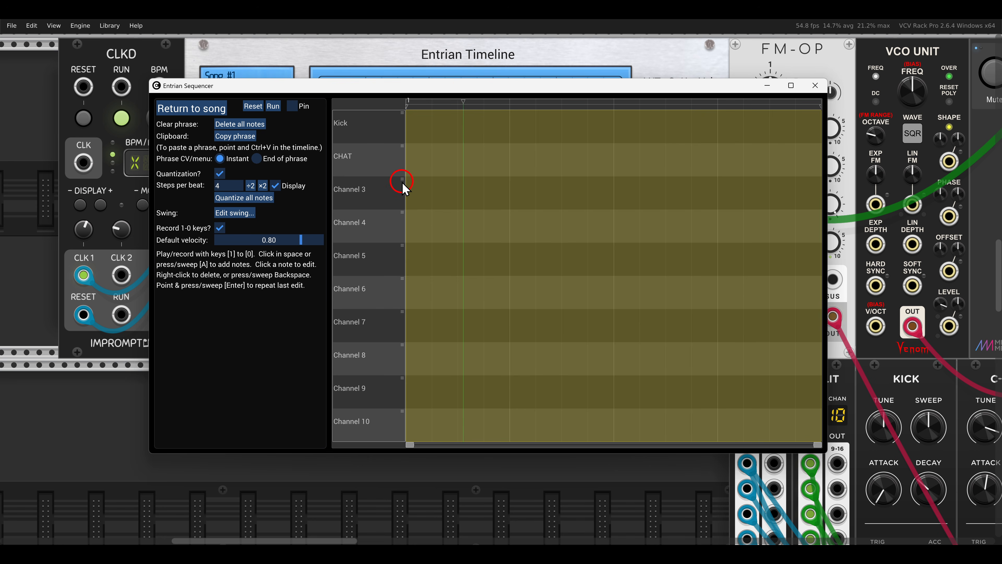
{"action": "left_click", "coordinate": [403, 181]}
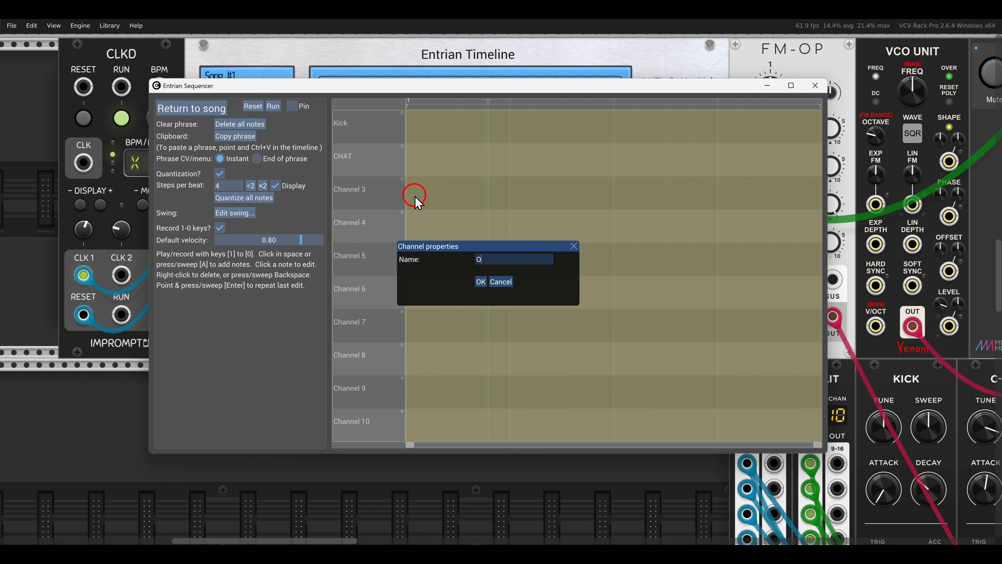
{"action": "left_click", "coordinate": [480, 281]}
{"action": "left_click", "coordinate": [403, 213]}
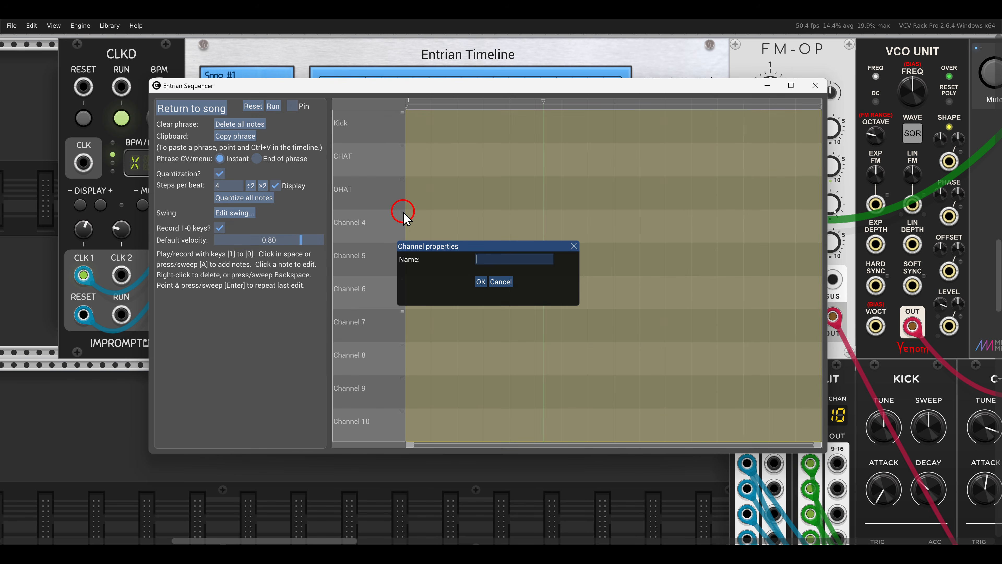
{"action": "left_click", "coordinate": [481, 281]}
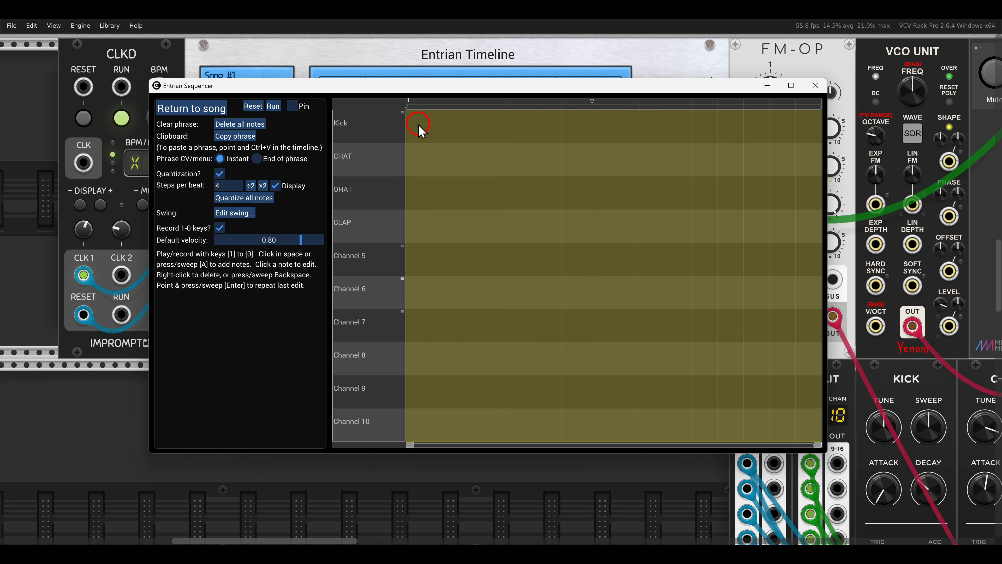
Step: Add Kick hits on sixteenth-note steps 1, 4, 9 and 11 of the bar
{"action": "left_click", "coordinate": [409, 125]}
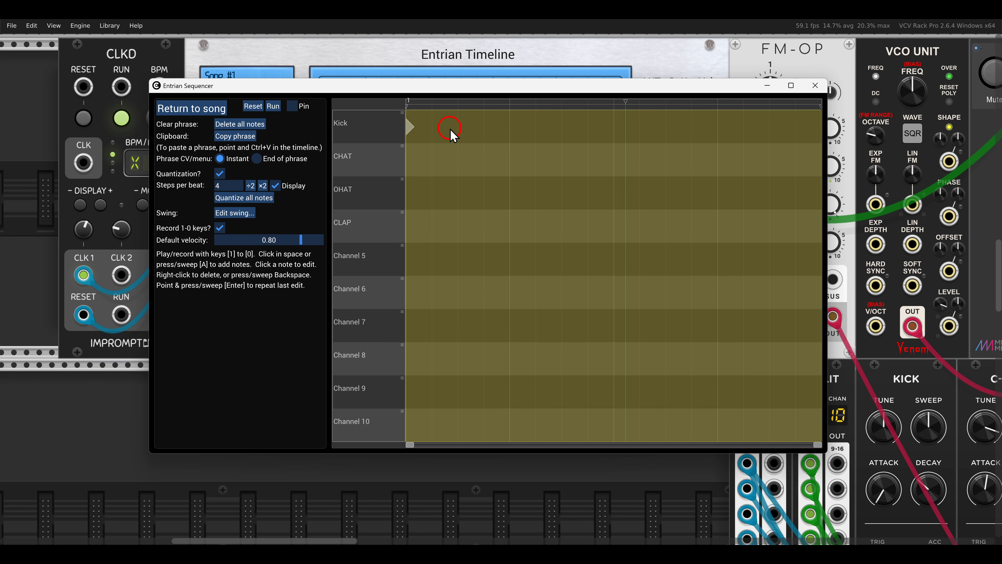
{"action": "left_click", "coordinate": [481, 130]}
{"action": "left_click", "coordinate": [613, 128]}
{"action": "left_click", "coordinate": [665, 128]}
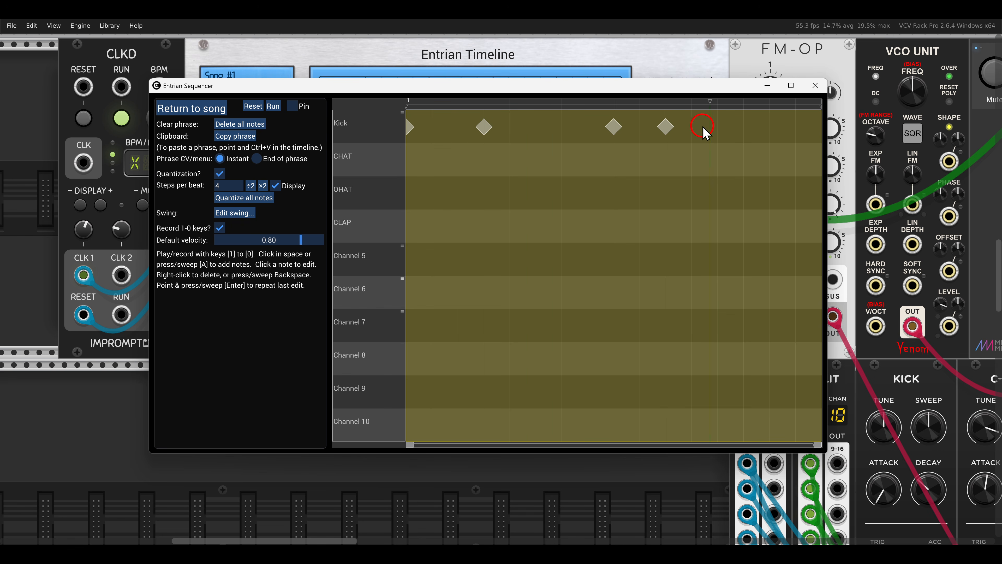
Step: Add CHAT hits on steps 3, 7, 12 and 15, and an OHAT hit on step 8 with 52% play probability
{"action": "left_click", "coordinate": [458, 162]}
{"action": "left_click", "coordinate": [571, 161]}
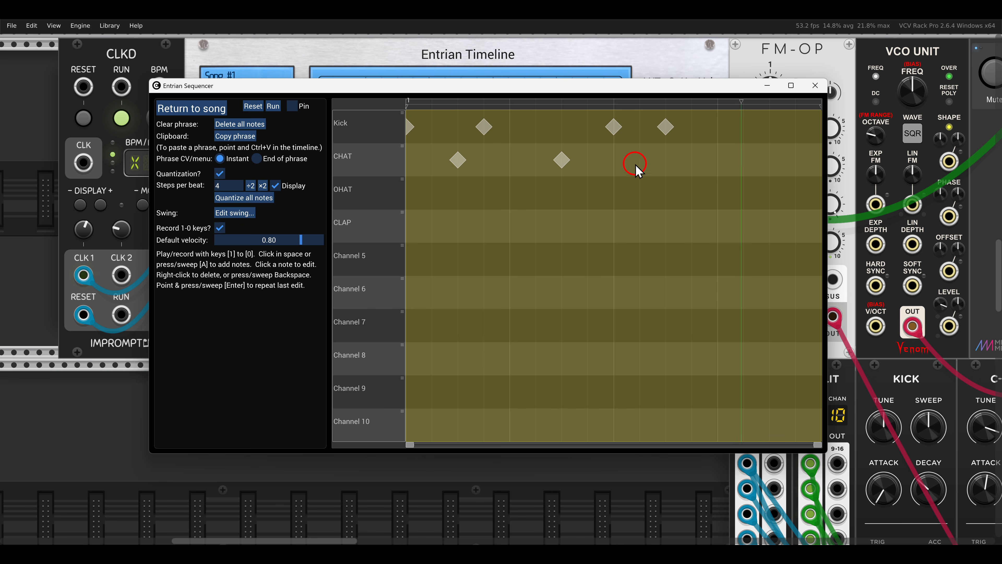
{"action": "left_click", "coordinate": [696, 161]}
{"action": "left_click", "coordinate": [778, 160]}
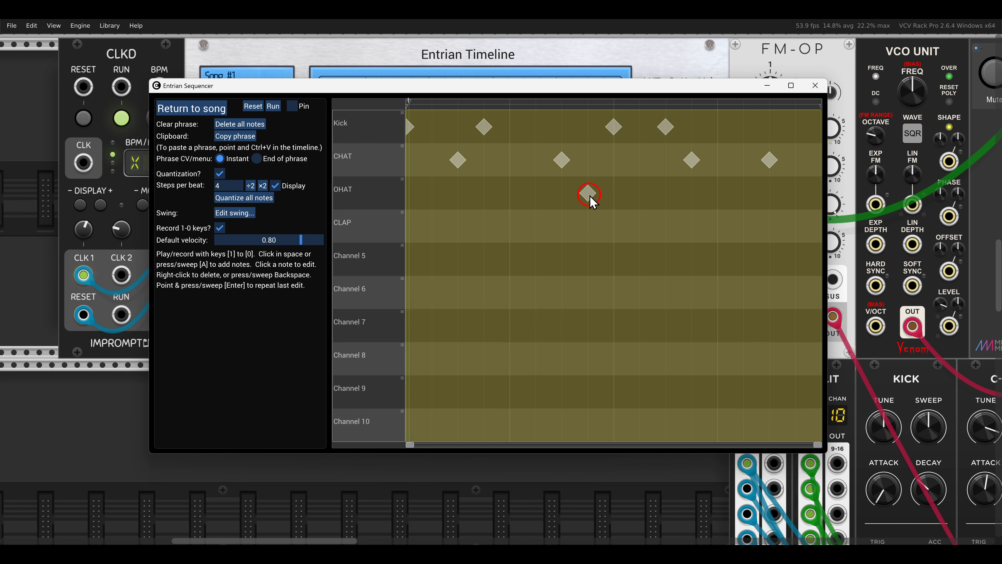
{"action": "left_click", "coordinate": [589, 197]}
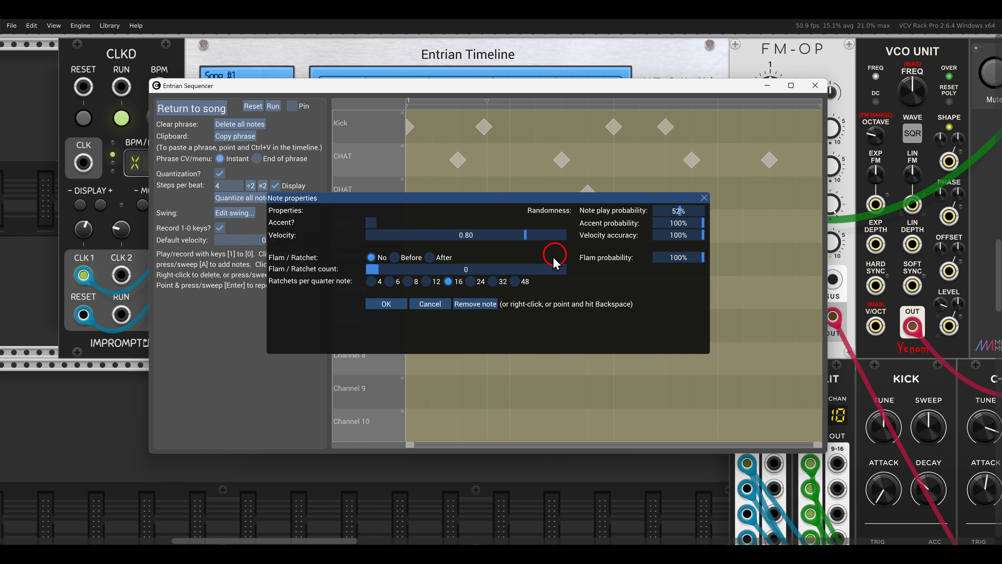
{"action": "left_click", "coordinate": [387, 304]}
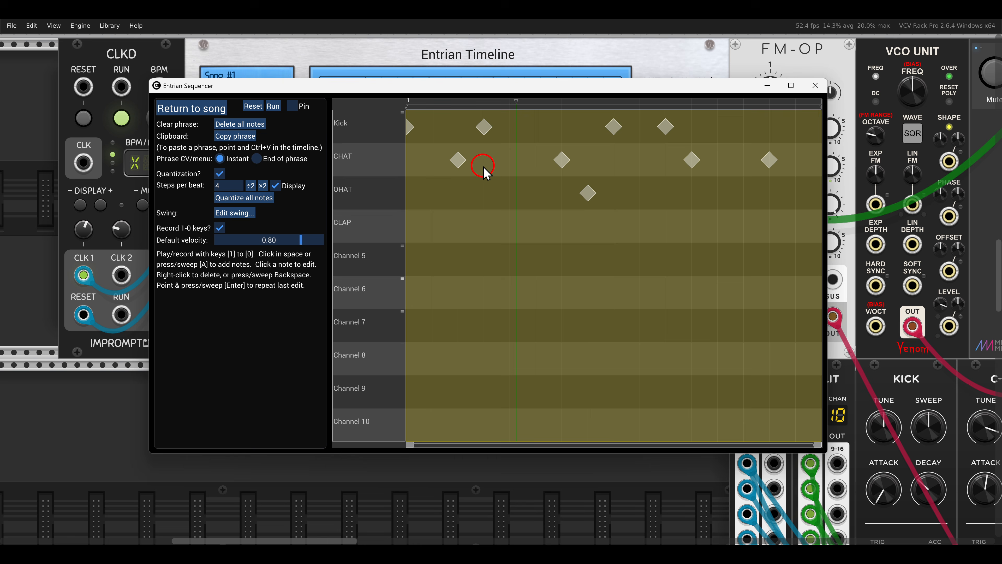
Step: Add softer CHAT hits on steps 5 and 14, giving the step 5 hit a velocity of 0.45
{"action": "left_click", "coordinate": [509, 161]}
{"action": "left_click_drag", "start_coordinate": [487, 233], "coordinate": [456, 238]}
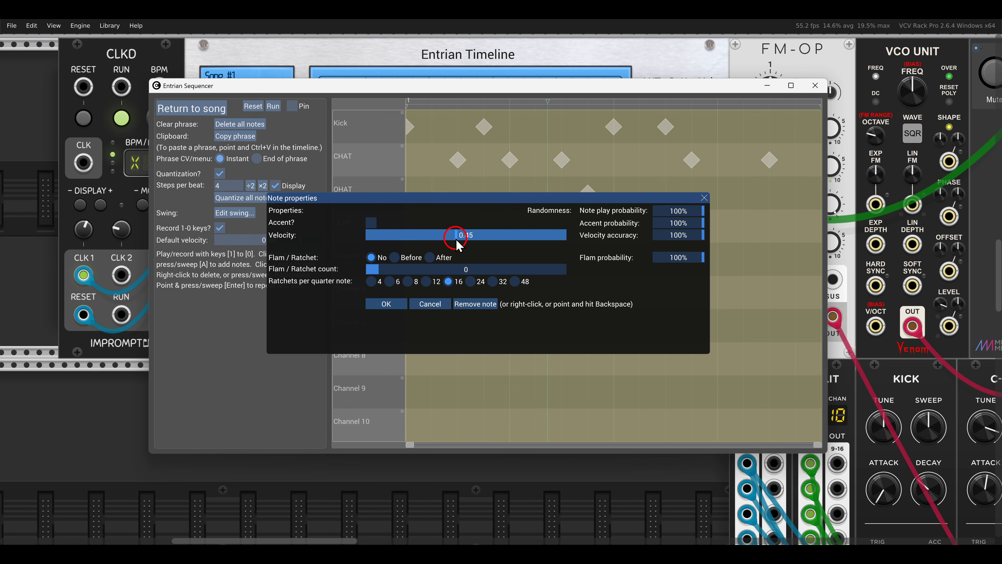
{"action": "left_click", "coordinate": [405, 304]}
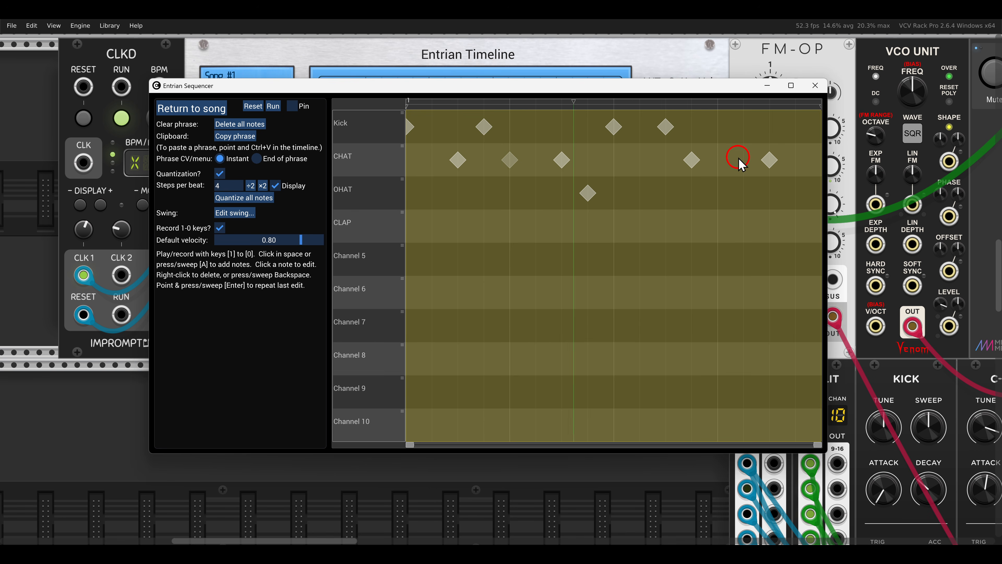
{"action": "left_click", "coordinate": [730, 164]}
{"action": "left_click", "coordinate": [386, 303]}
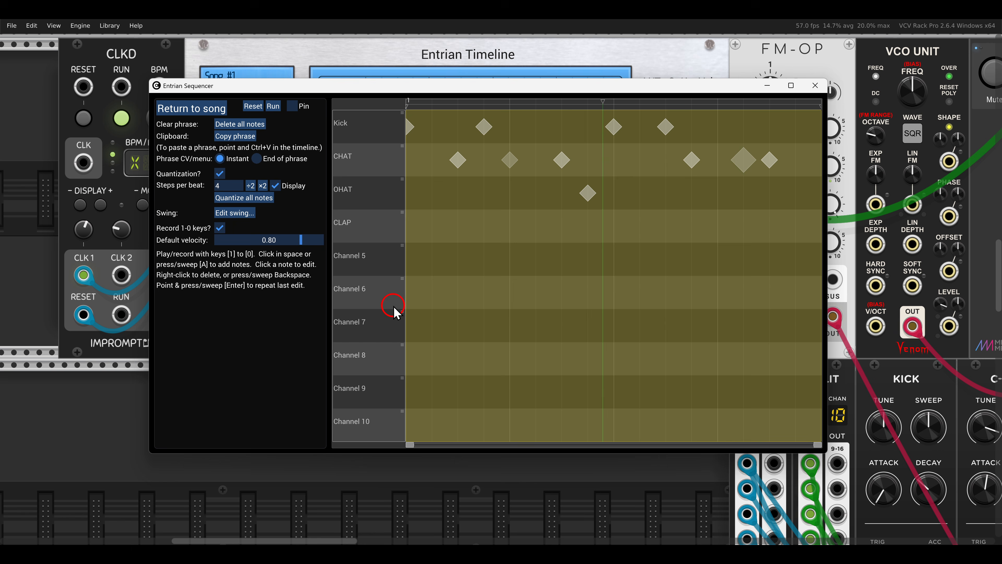
Step: Add CLAP hits on steps 5 and 10, and a CHAT hit on step 13 with an After ratchet count of 2
{"action": "left_click", "coordinate": [520, 235]}
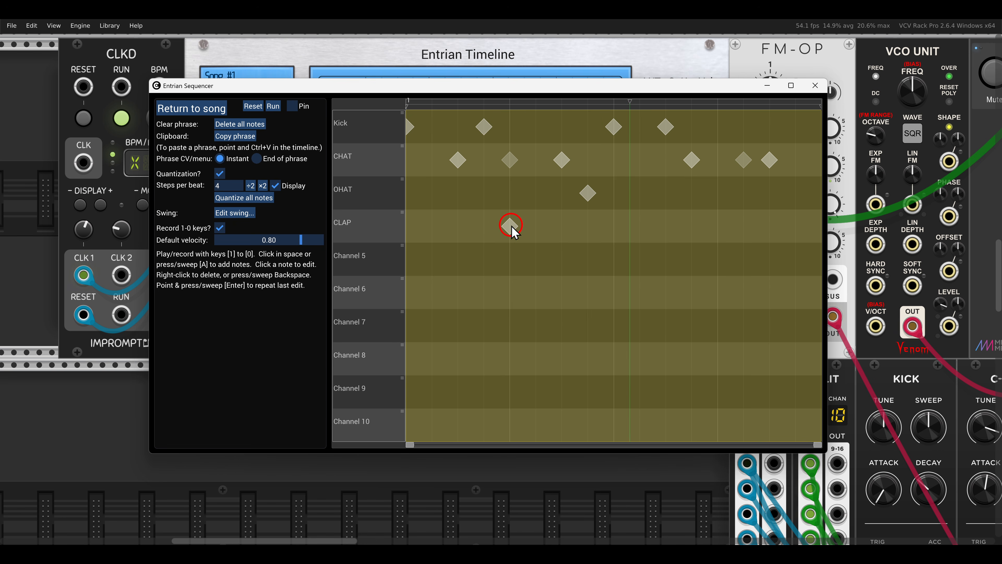
{"action": "left_click", "coordinate": [638, 233]}
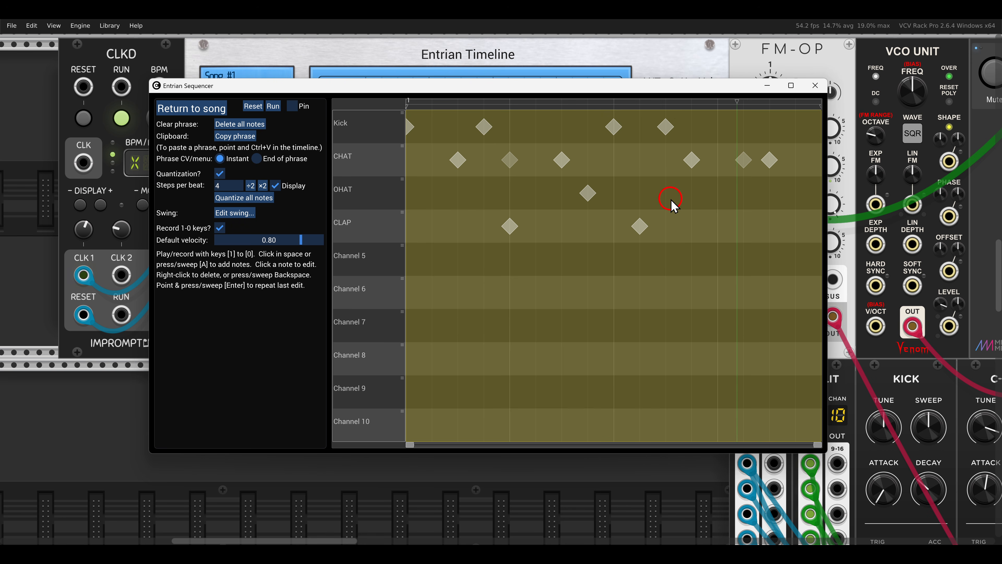
{"action": "left_click", "coordinate": [716, 161]}
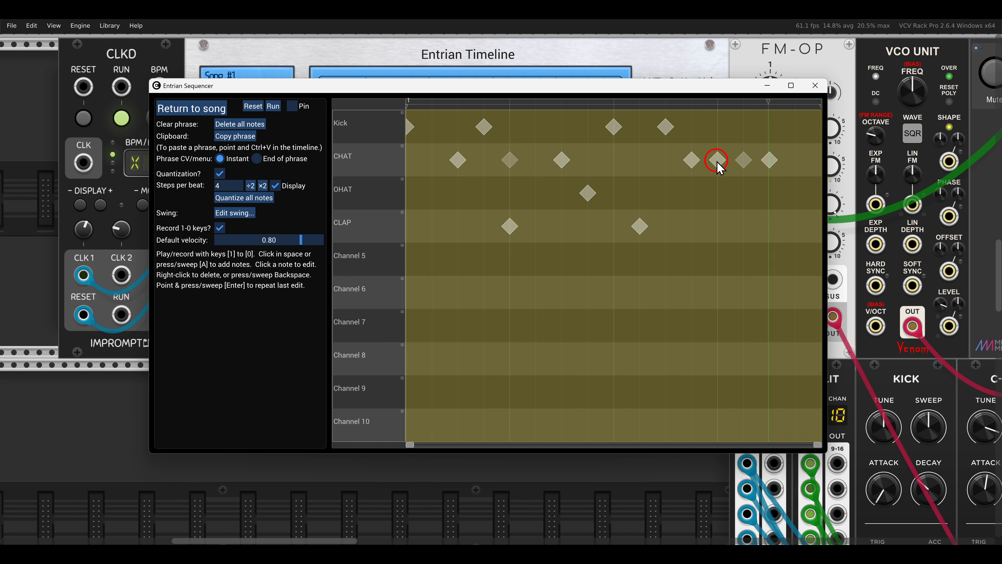
{"action": "left_click", "coordinate": [717, 161]}
{"action": "left_click", "coordinate": [371, 270]}
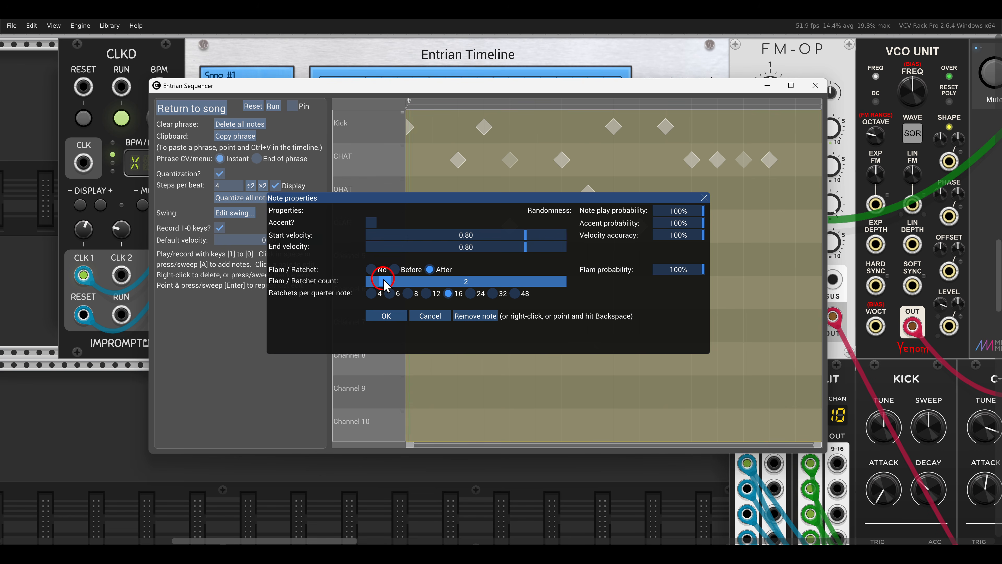
{"action": "left_click", "coordinate": [386, 316]}
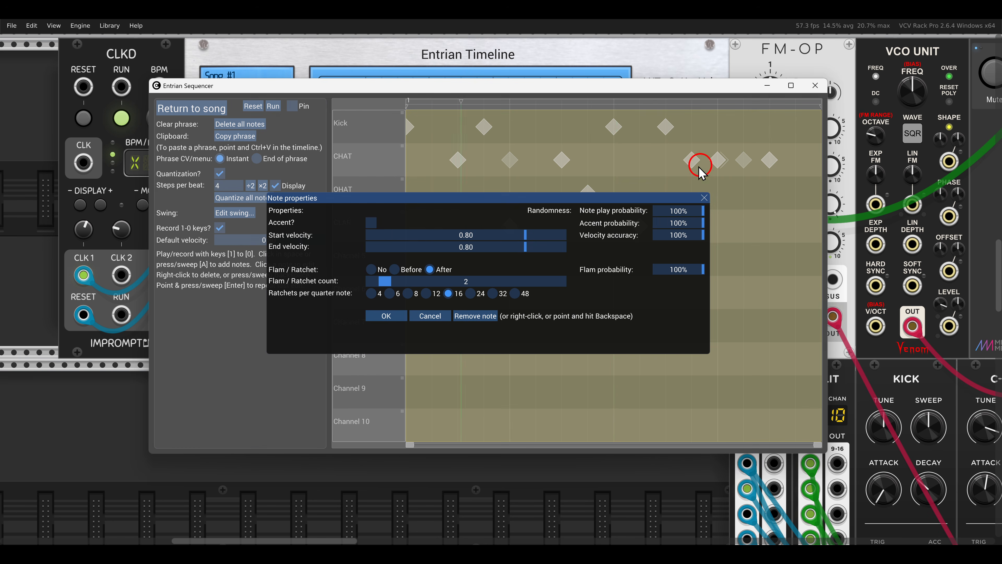
Step: Set the ratcheted CHAT hit's start velocity to 0.17 and its end velocity to 0.56
{"action": "left_click", "coordinate": [694, 162]}
{"action": "left_click_drag", "start_coordinate": [500, 238], "coordinate": [418, 240]}
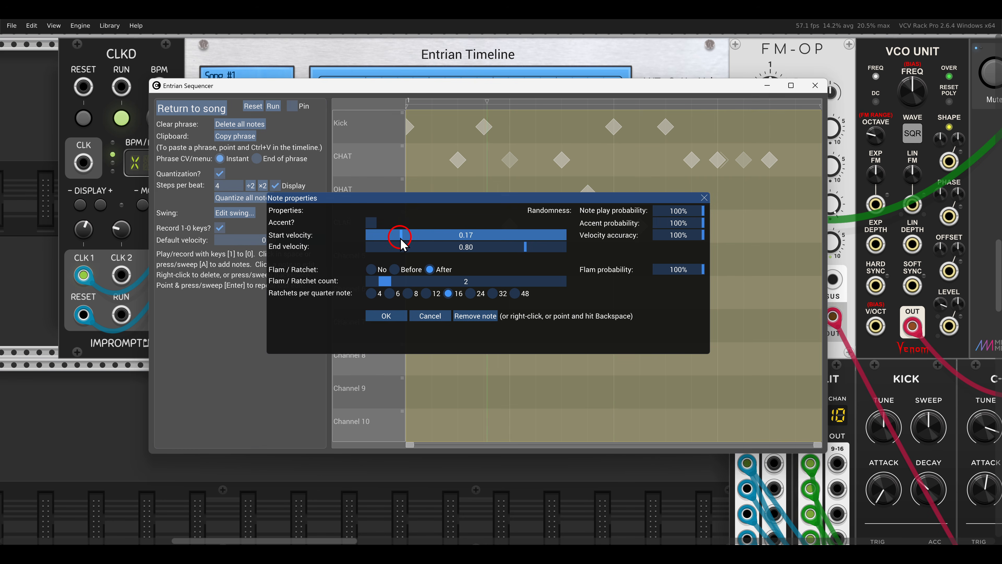
{"action": "left_click", "coordinate": [504, 247]}
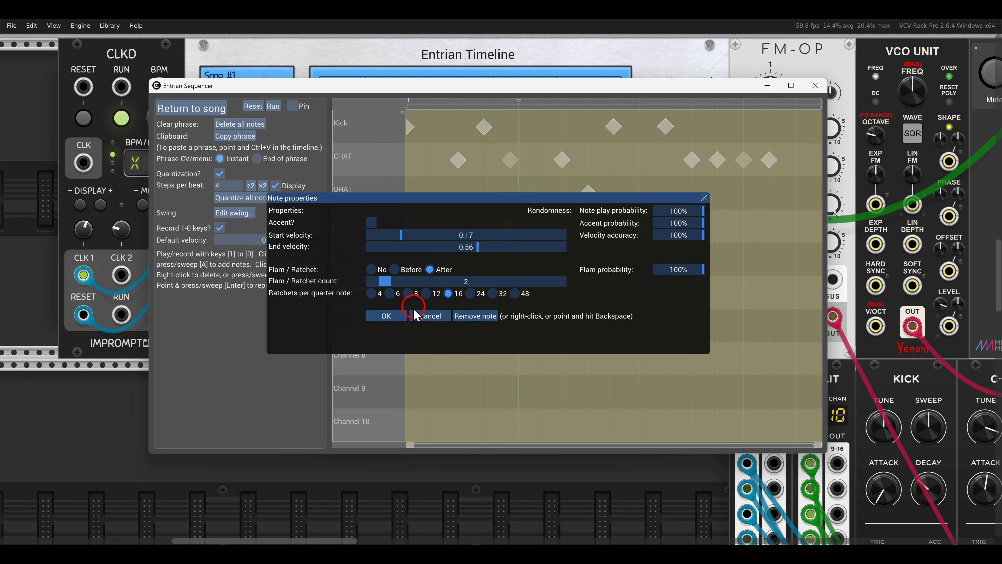
{"action": "left_click", "coordinate": [386, 316]}
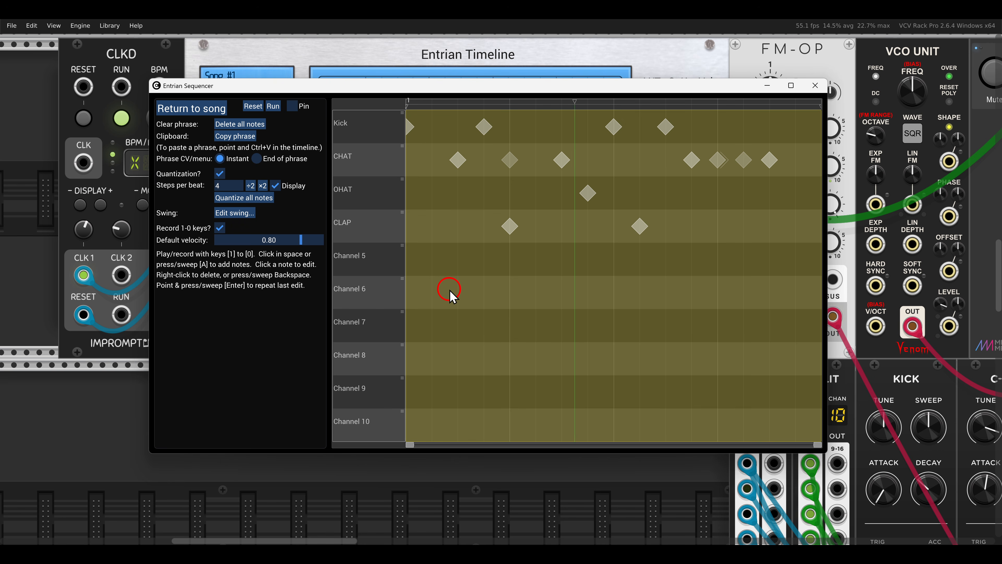
{"action": "left_click", "coordinate": [717, 161]}
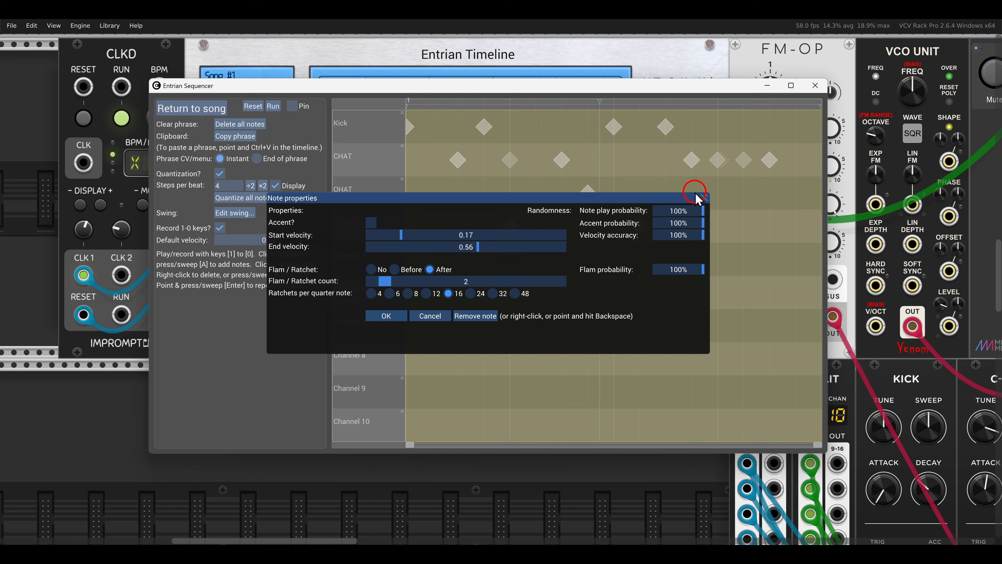
{"action": "left_click", "coordinate": [406, 315]}
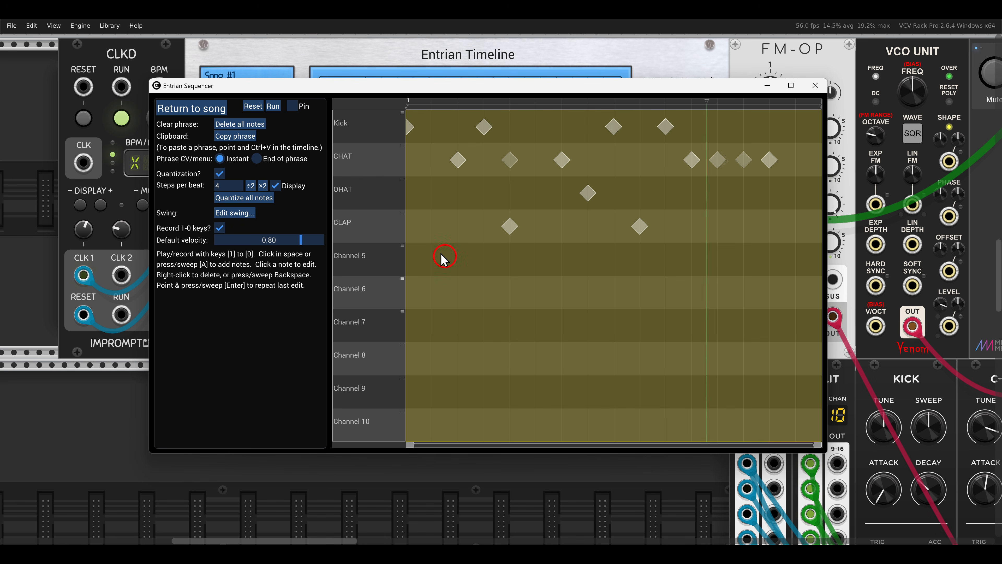
Step: Return to the song and repeat the bar 1 Drums clip in bars 2, 3 and 4
{"action": "left_click", "coordinate": [195, 107]}
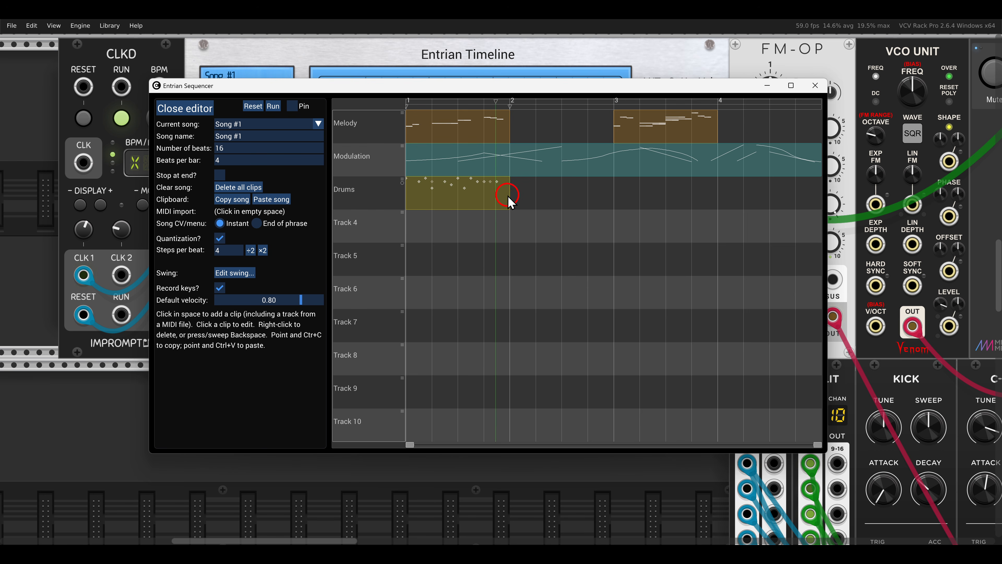
{"action": "left_click_drag", "start_coordinate": [510, 202], "coordinate": [721, 198]}
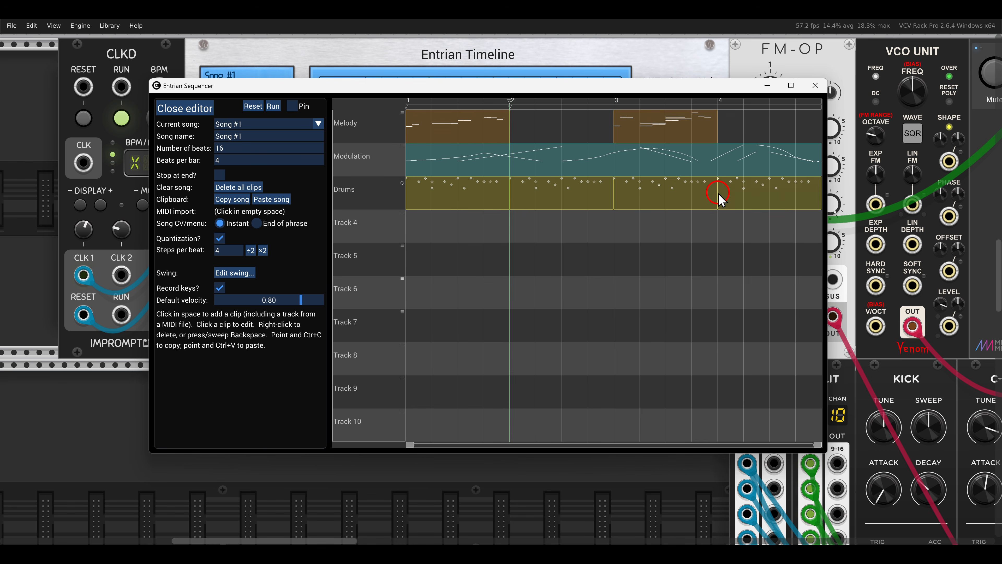
{"action": "left_click_drag", "start_coordinate": [512, 114], "coordinate": [525, 113]}
{"action": "left_click_drag", "start_coordinate": [767, 113], "coordinate": [821, 112]}
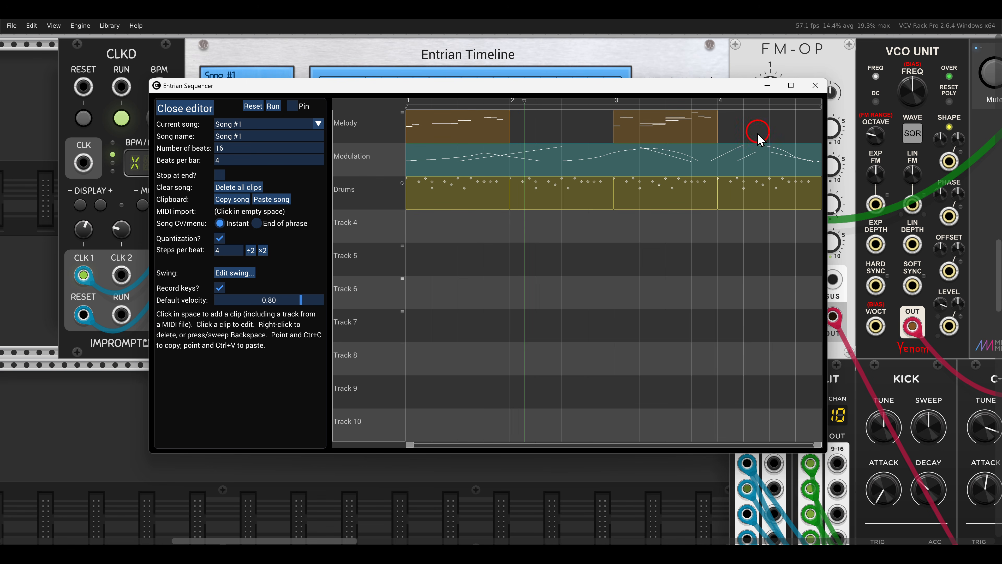
Step: Add a CLAP hit on step 14 and a Kick hit on step 16 in the bar 2 Drums clip, and return to the song
{"action": "left_click", "coordinate": [564, 200]}
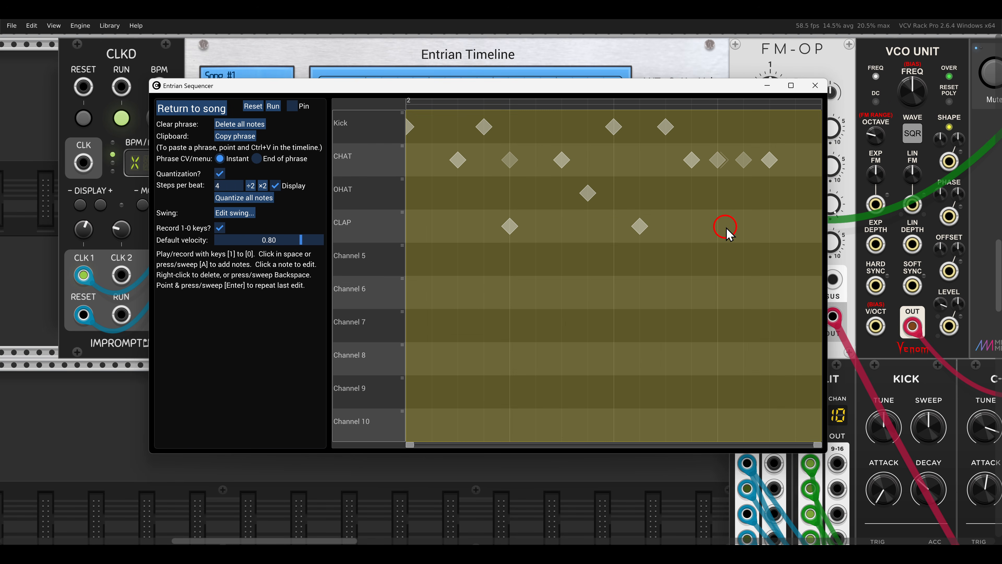
{"action": "double_click", "coordinate": [742, 228]}
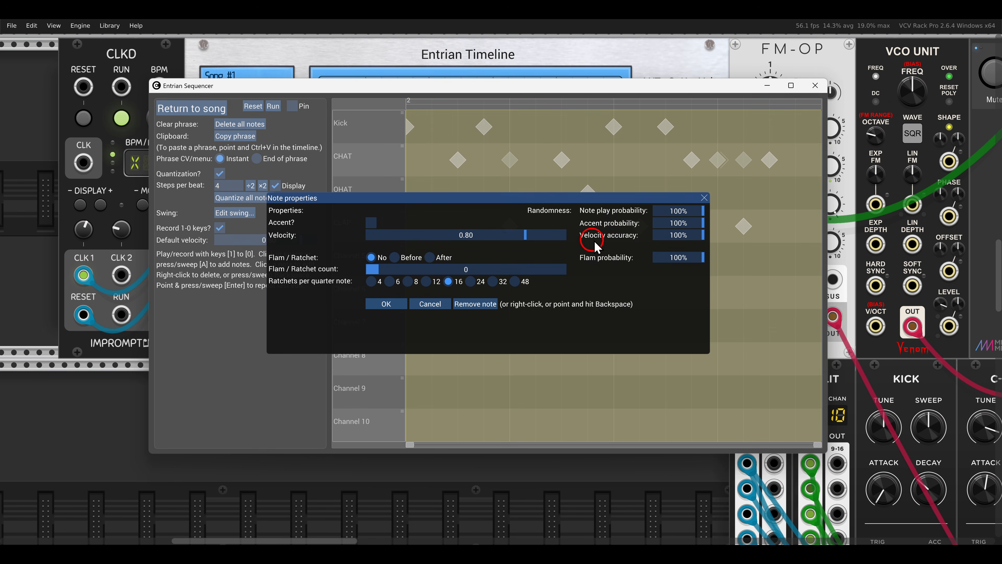
{"action": "left_click", "coordinate": [403, 302]}
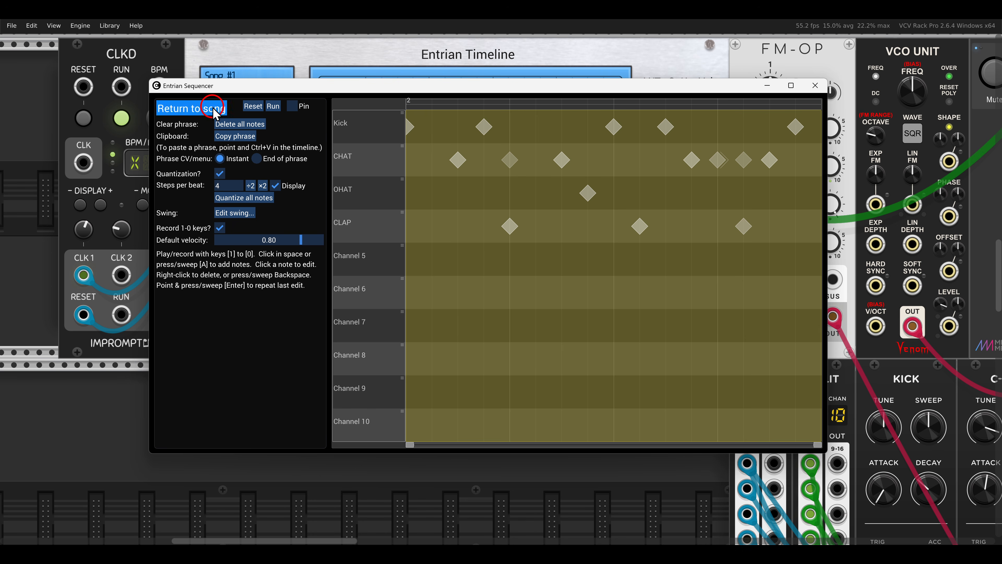
{"action": "left_click", "coordinate": [226, 103]}
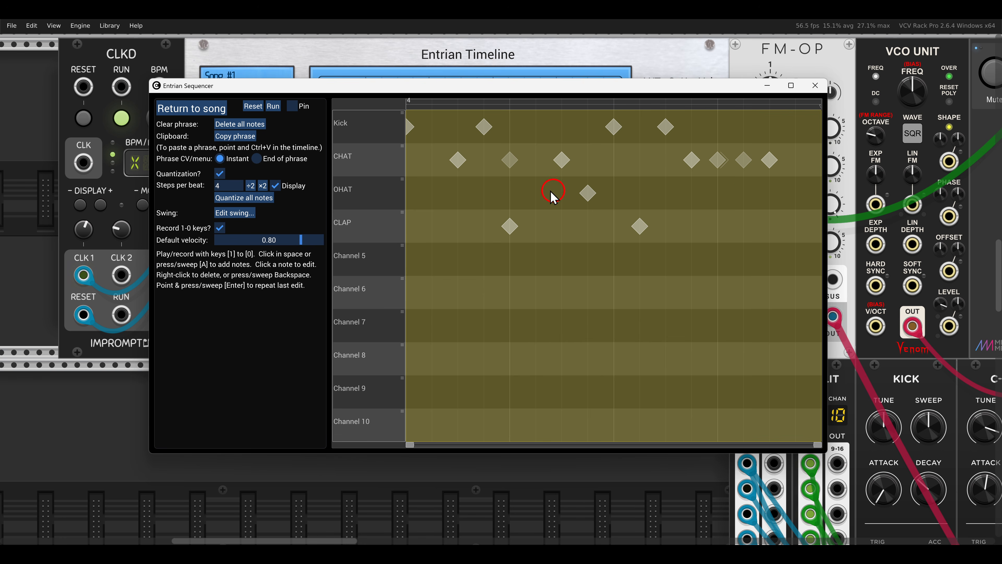
Step: Add a Kick on step 3 and CLAPs on steps 6 and 7, soften the step 5 CLAP, and set the step 6 CLAP's velocity to 0.54
{"action": "left_click", "coordinate": [452, 127]}
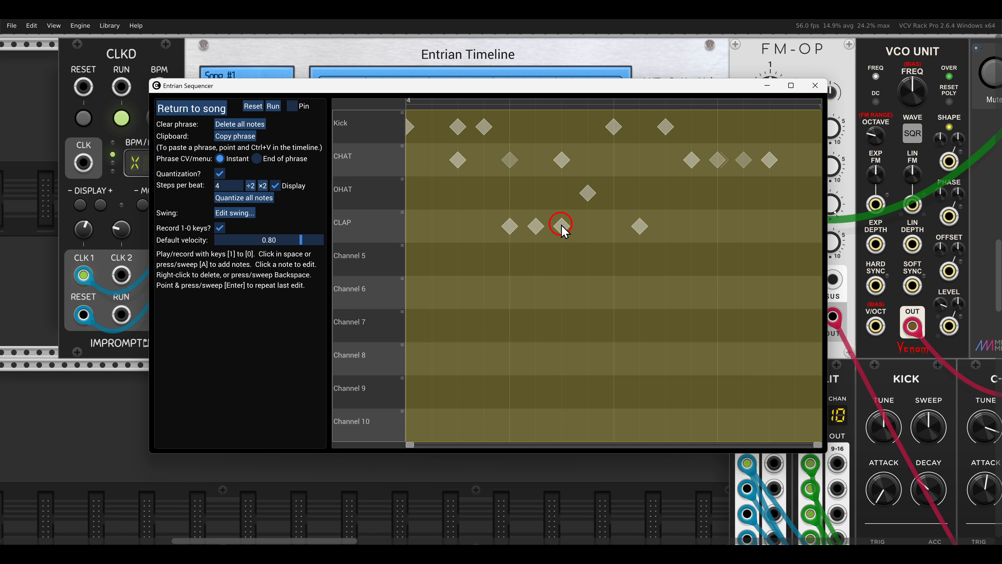
{"action": "left_click", "coordinate": [513, 228]}
{"action": "left_click", "coordinate": [447, 239]}
{"action": "left_click", "coordinate": [388, 303]}
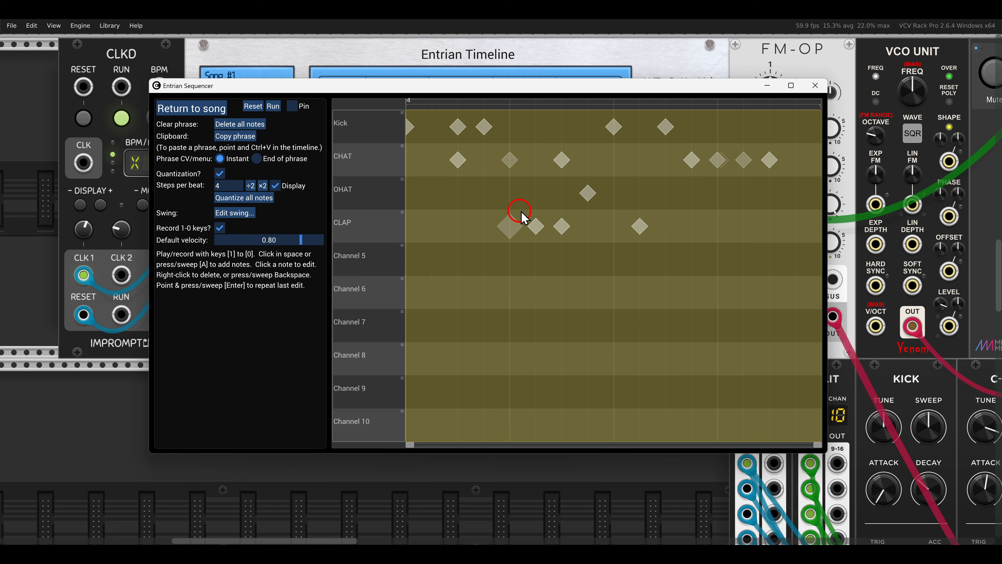
{"action": "left_click", "coordinate": [535, 228]}
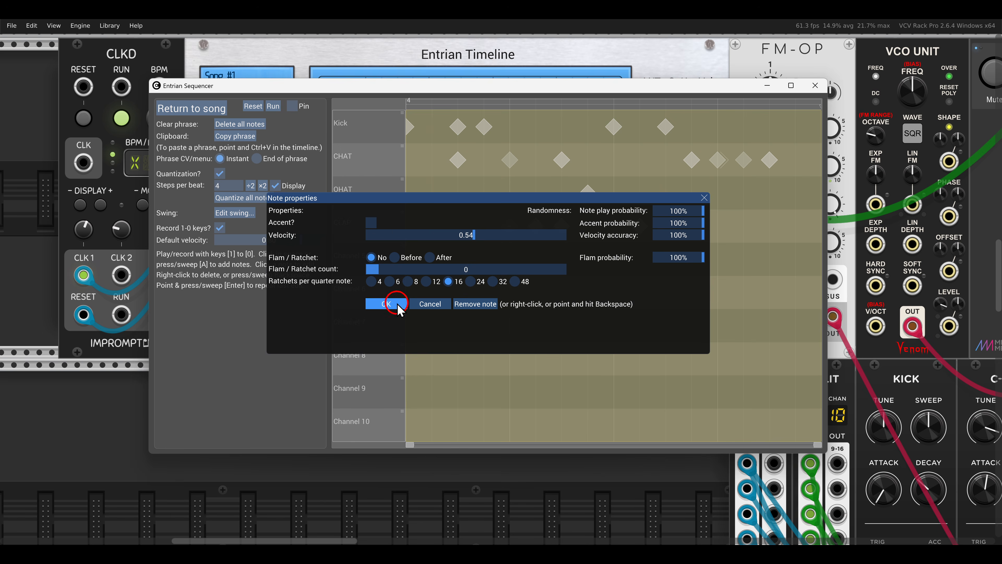
{"action": "left_click", "coordinate": [386, 303]}
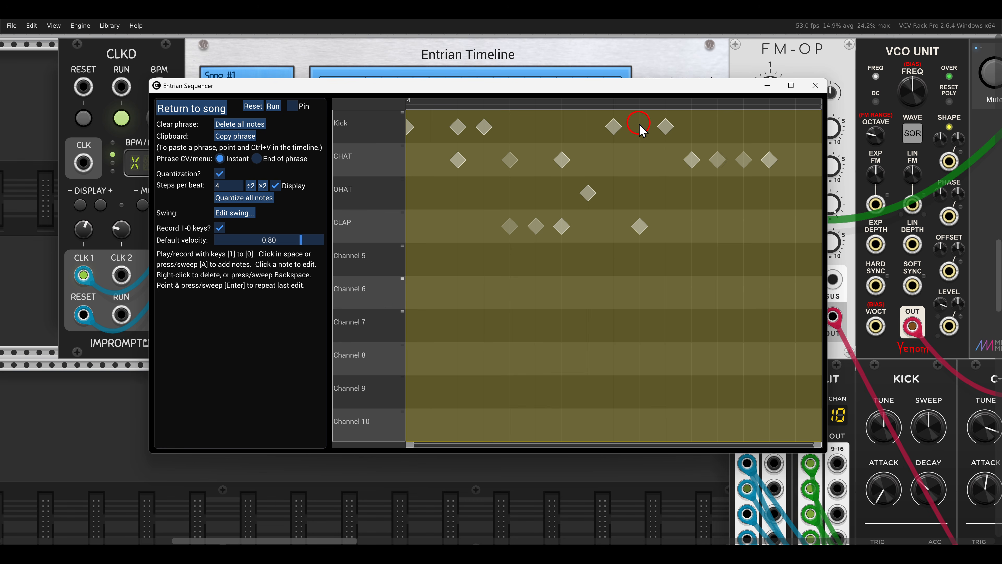
Step: Add a Kick hit on step 10 and a CHAT hit on step 16 with an After ratchet count of 1
{"action": "left_click", "coordinate": [796, 160]}
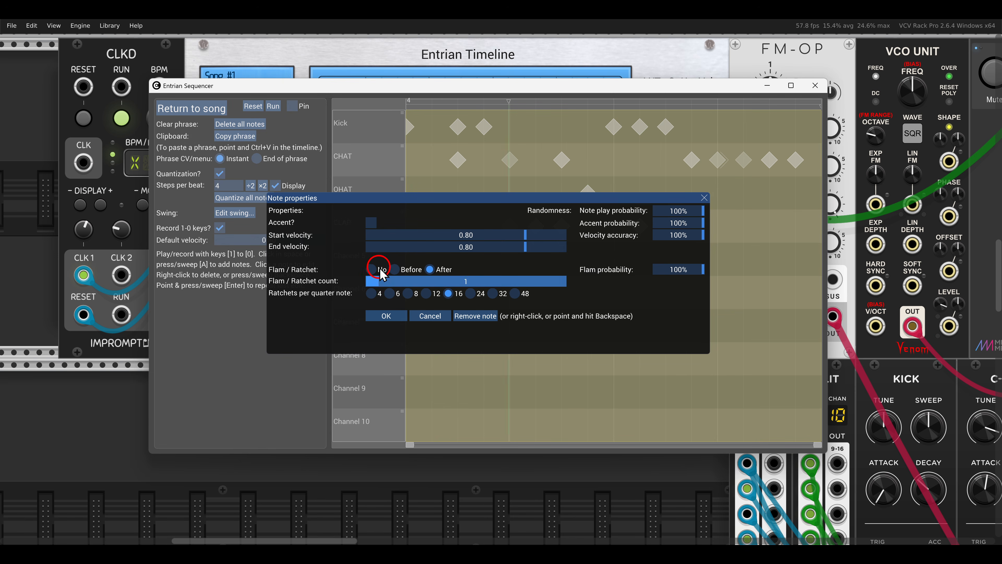
{"action": "left_click", "coordinate": [384, 316]}
{"action": "left_click", "coordinate": [578, 260]}
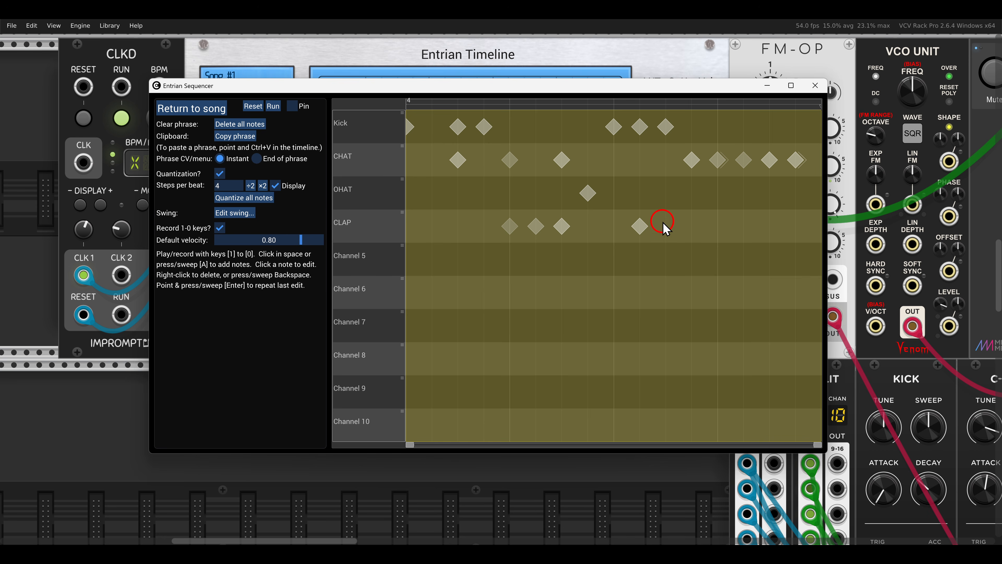
Step: Set the step 13 CHAT hit's play probability to 75%, add CLAP hits on steps 15 and 16, and return to the song
{"action": "left_click", "coordinate": [724, 161]}
{"action": "left_click", "coordinate": [687, 207]}
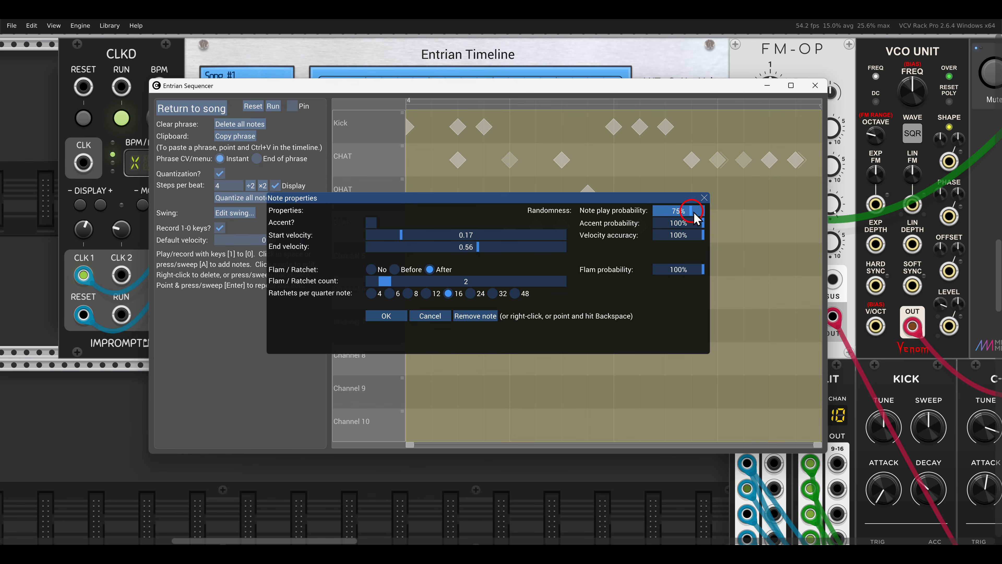
{"action": "left_click", "coordinate": [386, 316]}
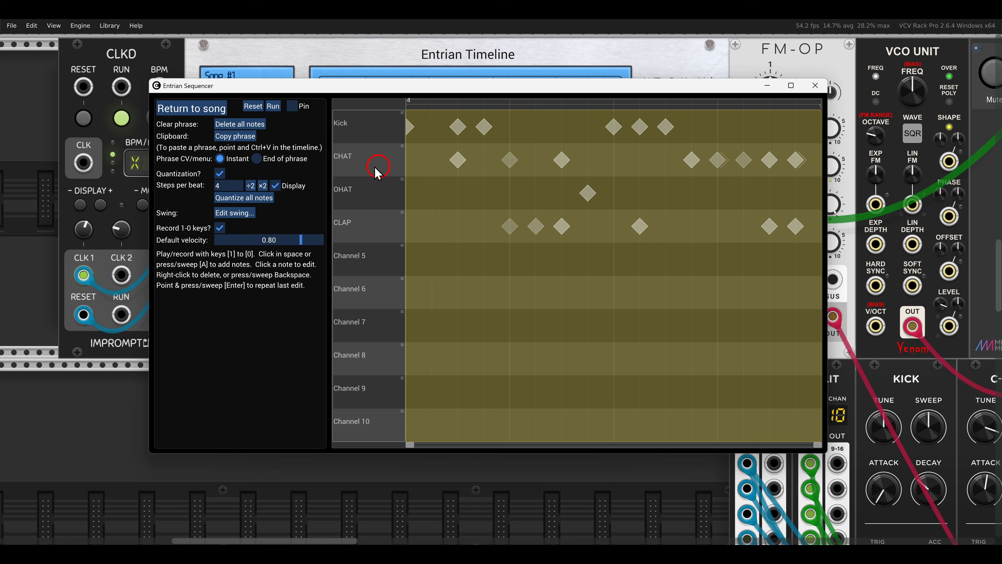
{"action": "left_click", "coordinate": [191, 108]}
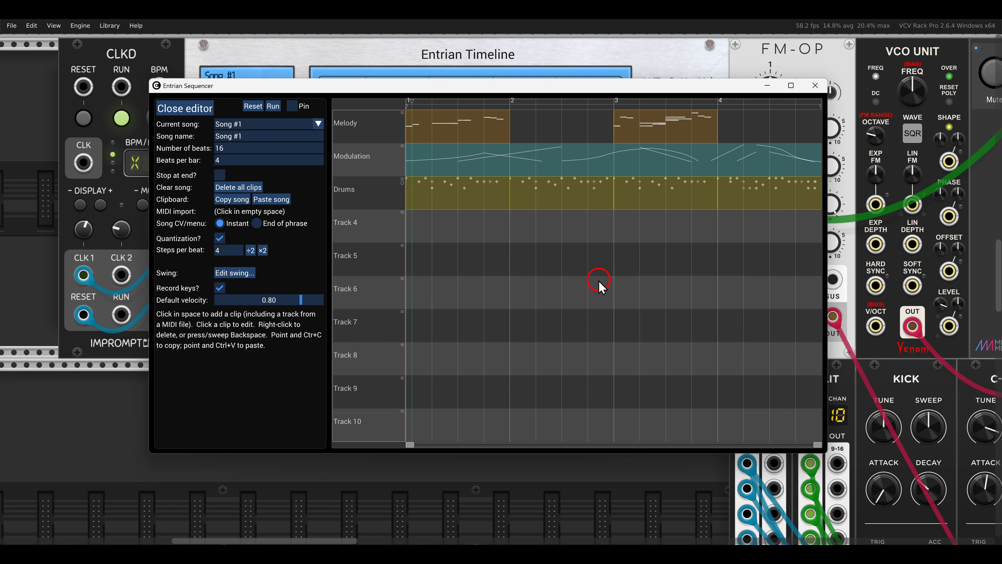
Step: Copy the content of Song #1 into Song #2
{"action": "left_click", "coordinate": [262, 130]}
{"action": "left_click", "coordinate": [262, 139]}
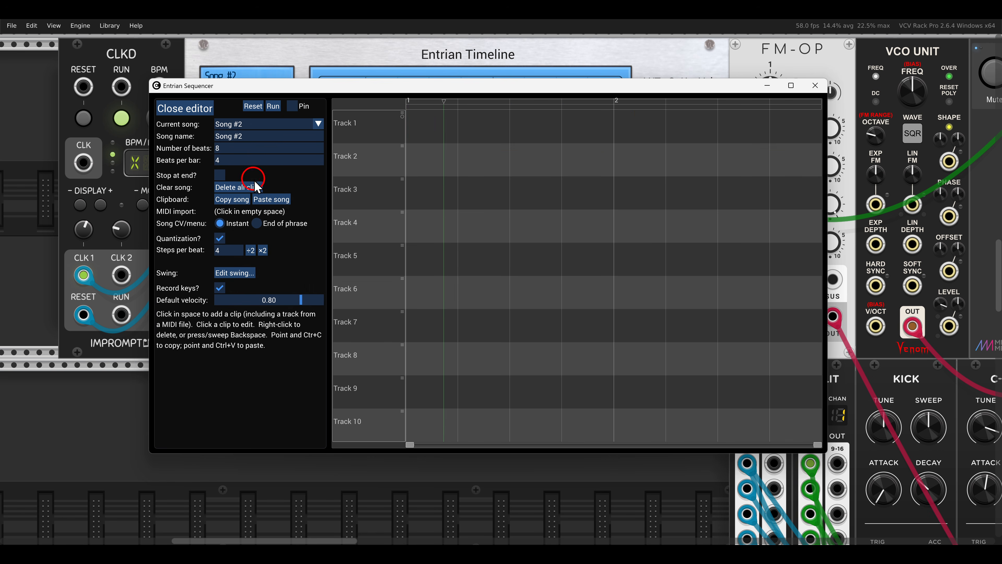
{"action": "left_click", "coordinate": [271, 199]}
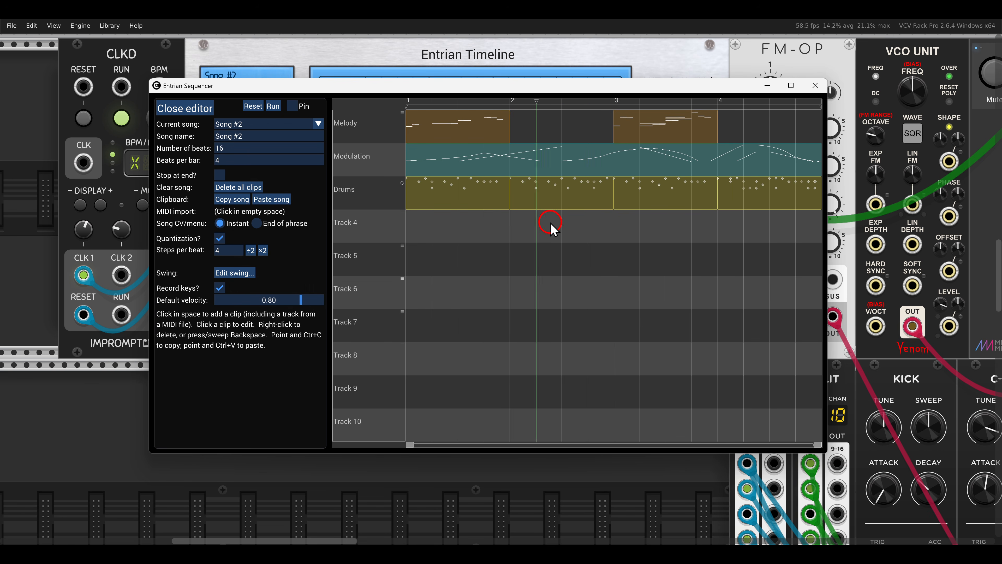
Step: Move the bar 3 Melody clip to bar 2 and insert a copy of the bar 1 clip in bar 3
{"action": "left_click", "coordinate": [636, 133]}
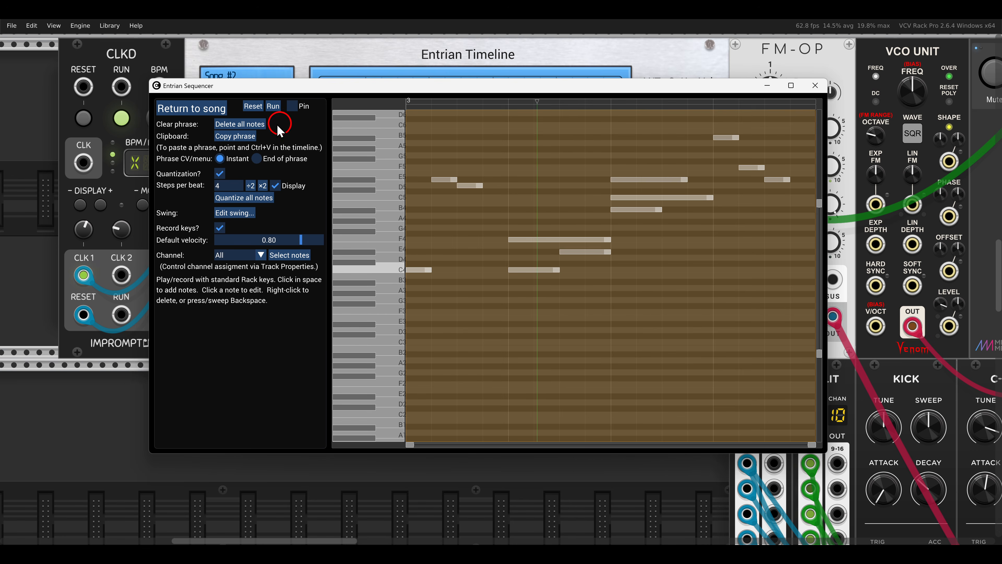
{"action": "left_click", "coordinate": [192, 108]}
{"action": "left_click_drag", "start_coordinate": [644, 128], "coordinate": [544, 126]}
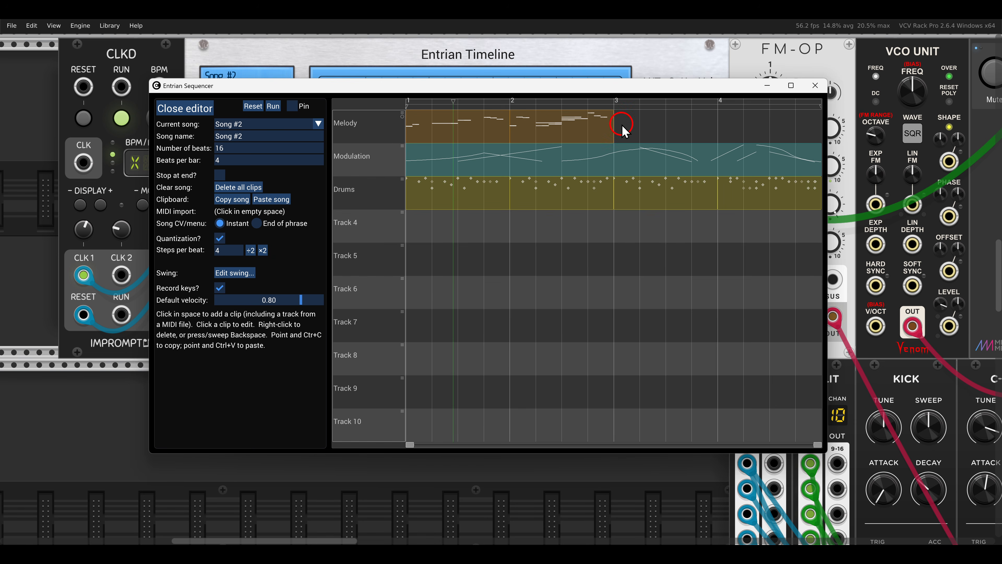
{"action": "left_click", "coordinate": [632, 129]}
{"action": "left_click", "coordinate": [639, 130]}
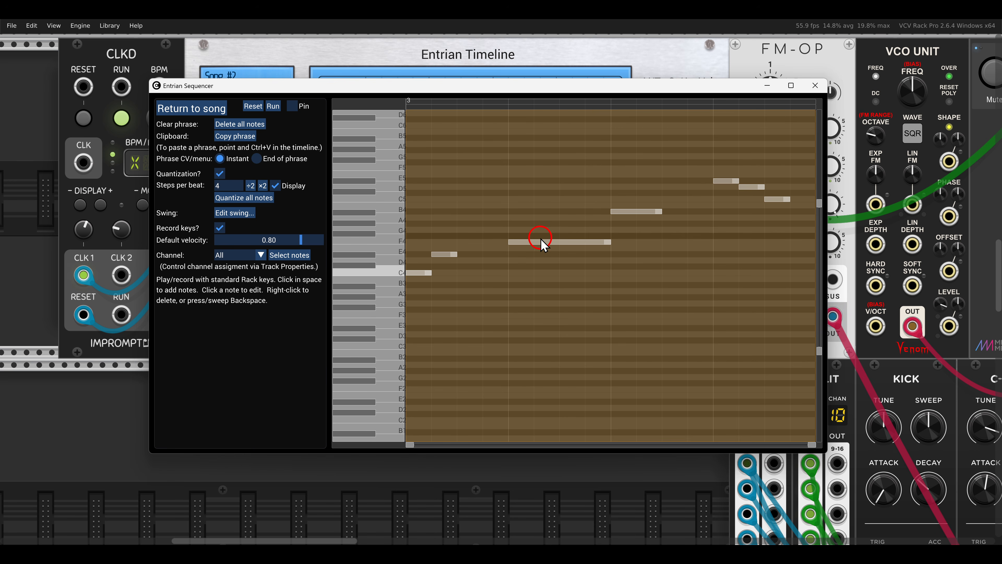
Step: Raise the bar 3 clip's long beat 2 note, stack a second note with it, add a high beat 3 note, and return to the song
{"action": "left_click_drag", "start_coordinate": [539, 242], "coordinate": [516, 155]}
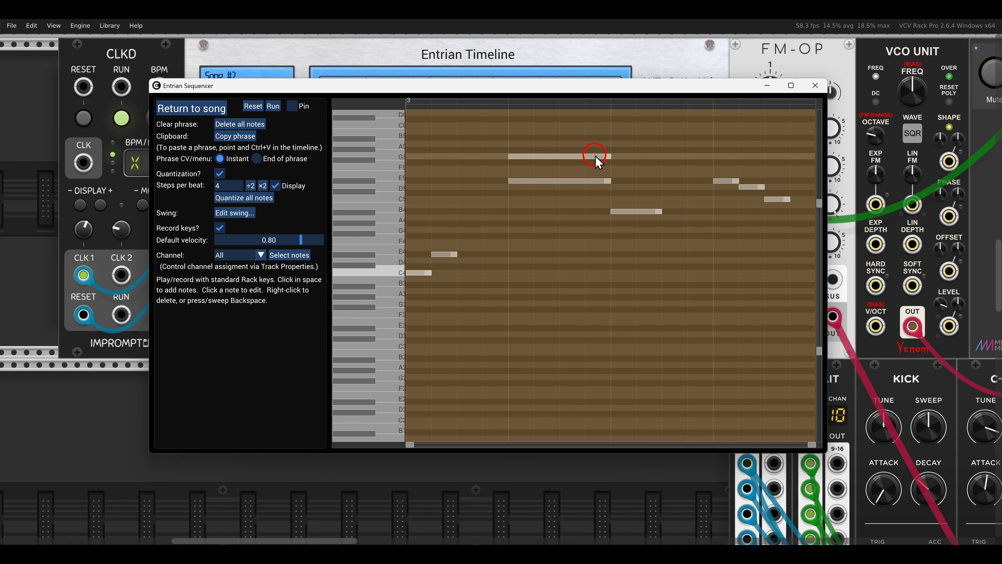
{"action": "left_click_drag", "start_coordinate": [597, 160], "coordinate": [597, 159]}
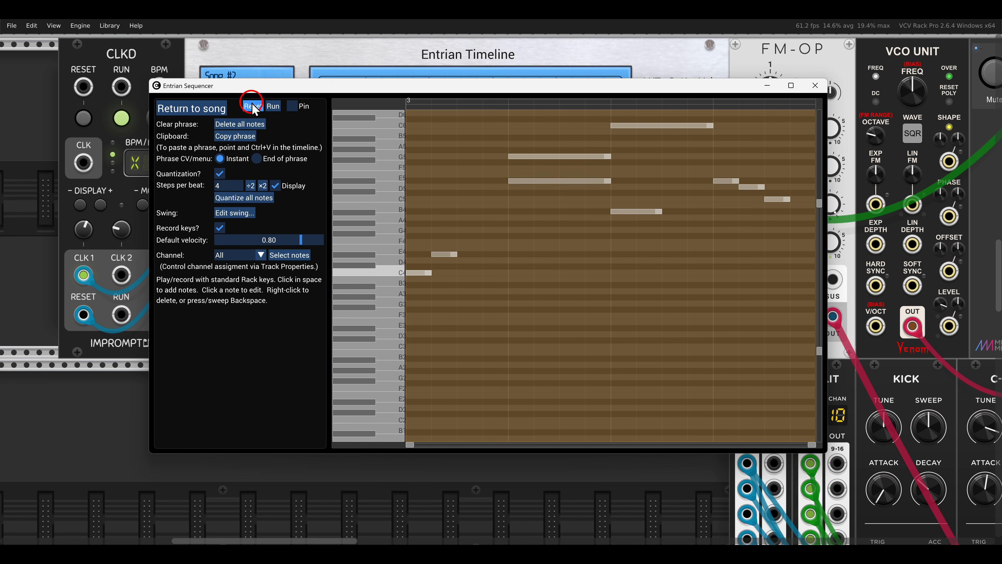
{"action": "left_click", "coordinate": [225, 108]}
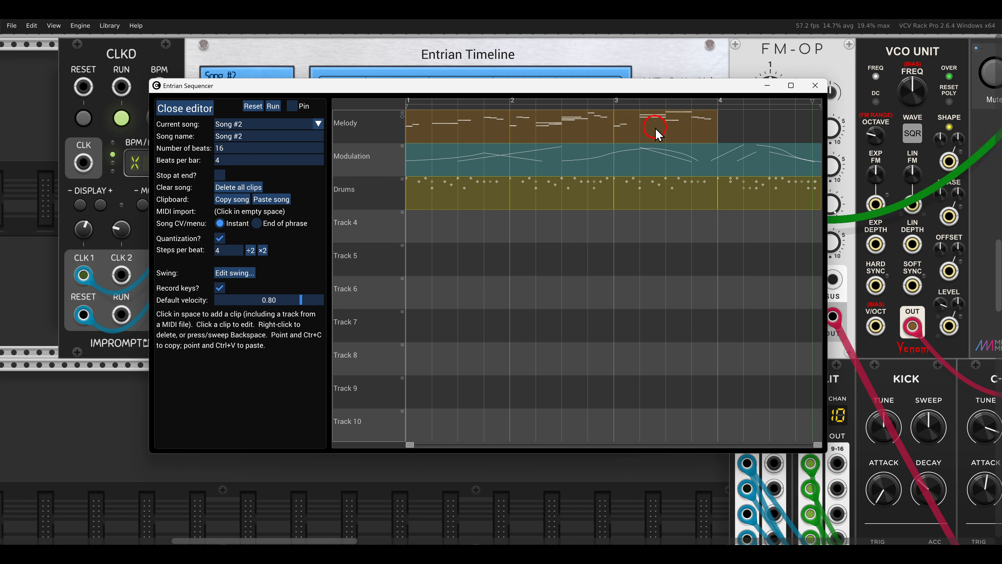
Step: Insert a copy of the bar 2 Melody clip in bar 4 and raise its three beat 3 chord notes
{"action": "left_click", "coordinate": [742, 126]}
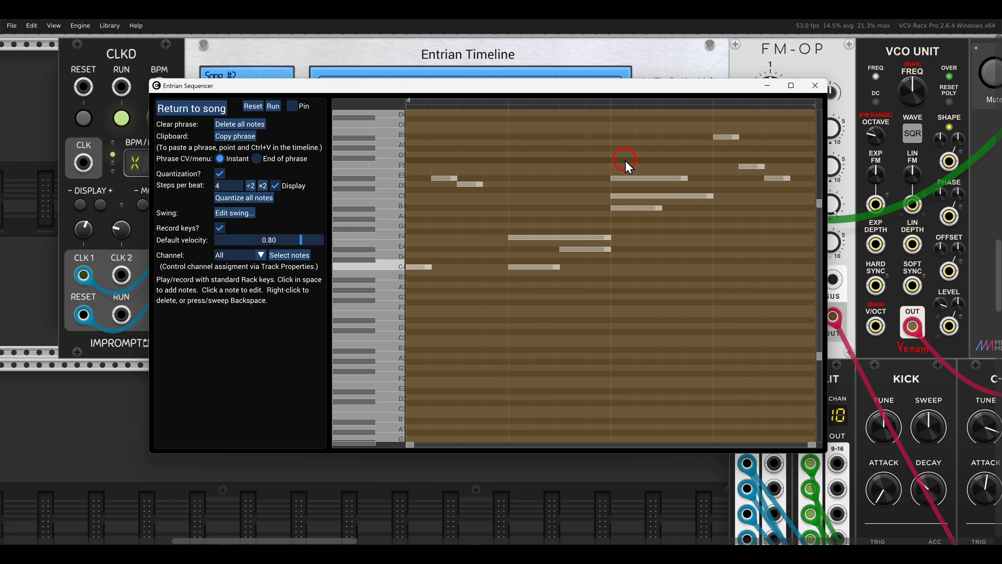
{"action": "left_click_drag", "start_coordinate": [627, 166], "coordinate": [667, 227]}
{"action": "mouse_move", "coordinate": [648, 184]}
{"action": "left_mouse_down"}
{"action": "mouse_move", "coordinate": [649, 128]}
{"action": "mouse_move", "coordinate": [629, 136]}
{"action": "left_mouse_up"}
{"action": "left_click", "coordinate": [634, 164]}
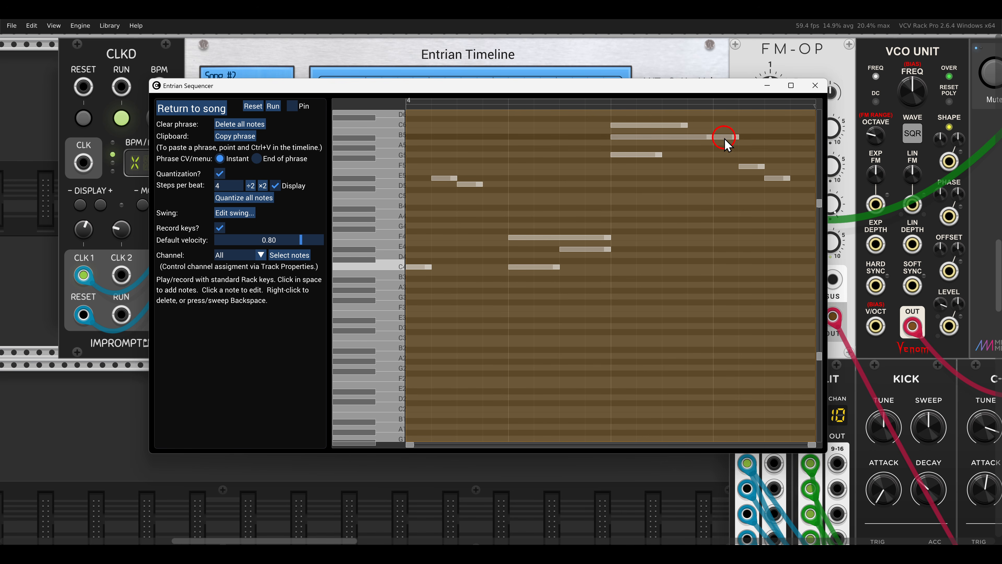
Step: Raise the first two beat 4 notes of the bar 4 Melody clip and return to the song
{"action": "scroll", "coordinate": [689, 173], "scroll_direction": "up", "scroll_amount": 2}
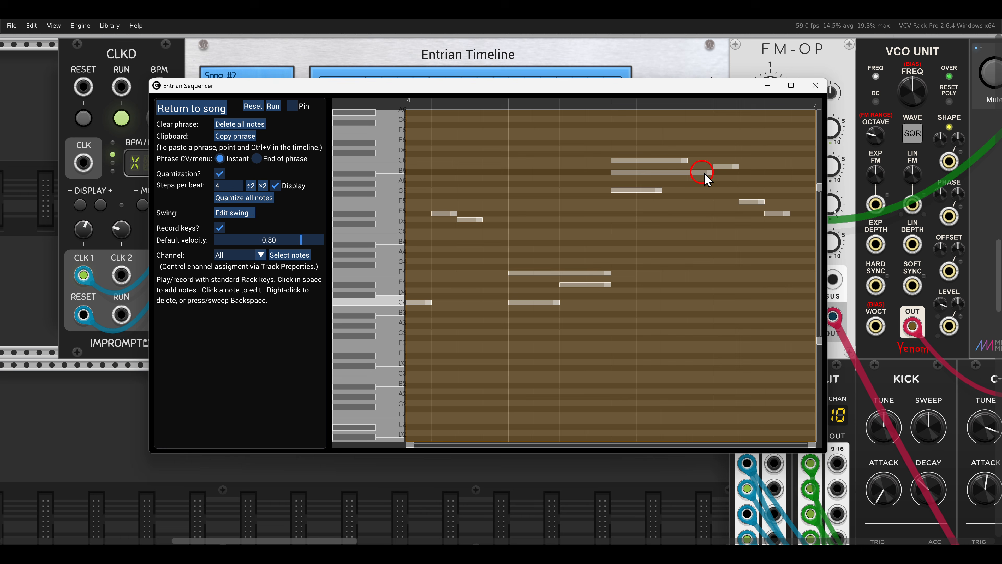
{"action": "left_click_drag", "start_coordinate": [729, 168], "coordinate": [729, 145]}
{"action": "left_click_drag", "start_coordinate": [752, 205], "coordinate": [760, 134]}
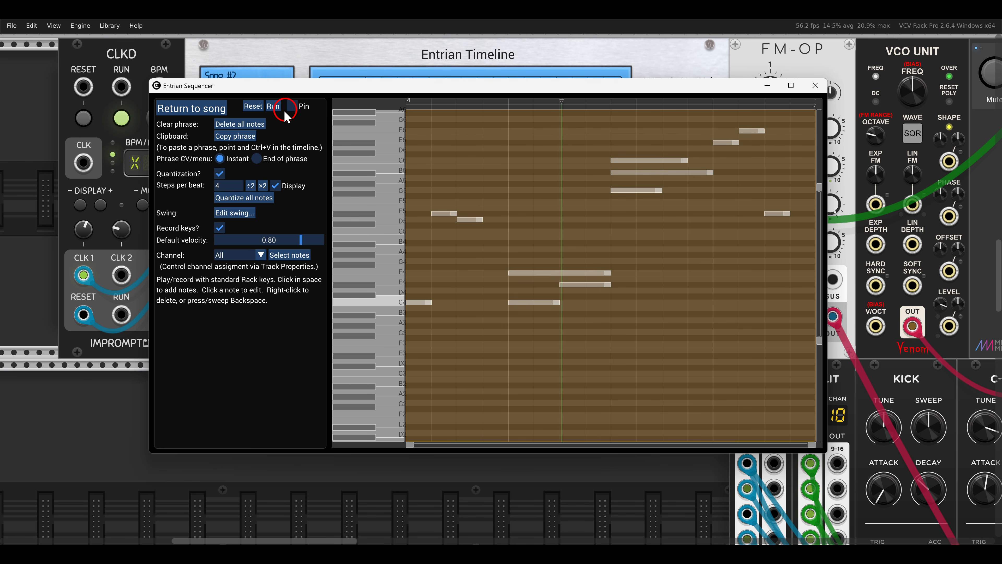
{"action": "left_click", "coordinate": [199, 108]}
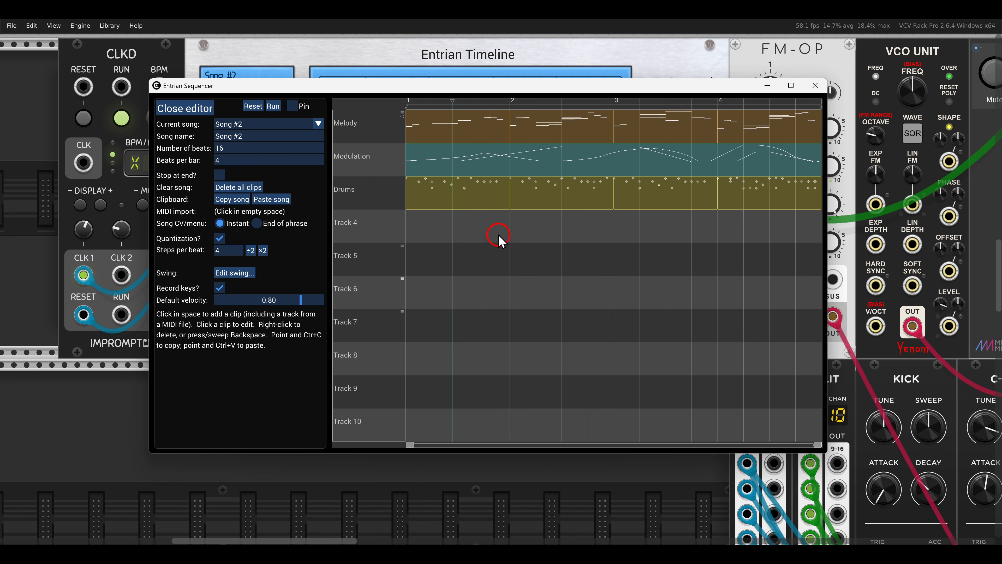
Step: Delete the Drums clips in bars 1, 2 and 3 of Song #2 and close the editor
{"action": "right_click", "coordinate": [479, 202]}
{"action": "right_click", "coordinate": [547, 203]}
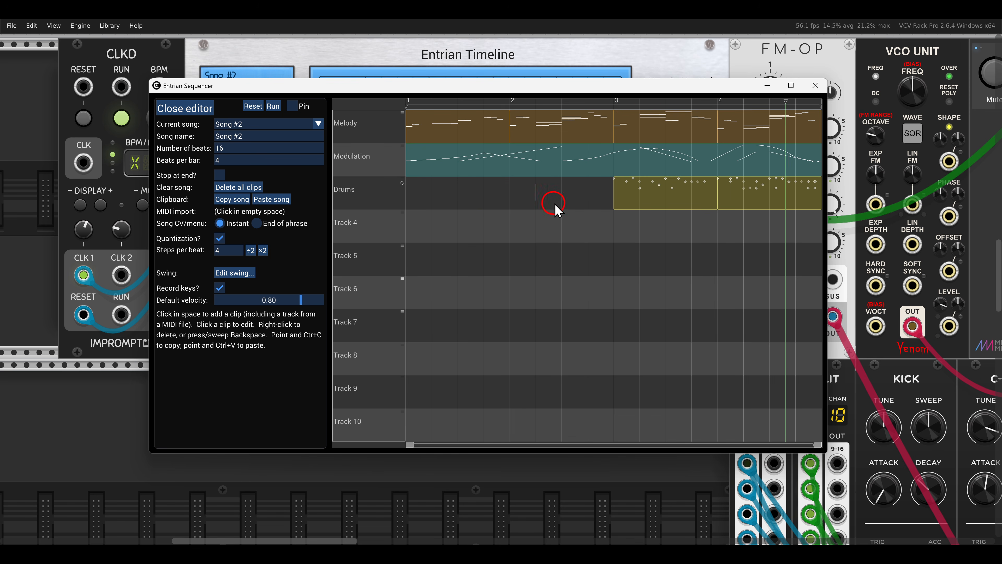
{"action": "right_click", "coordinate": [639, 201]}
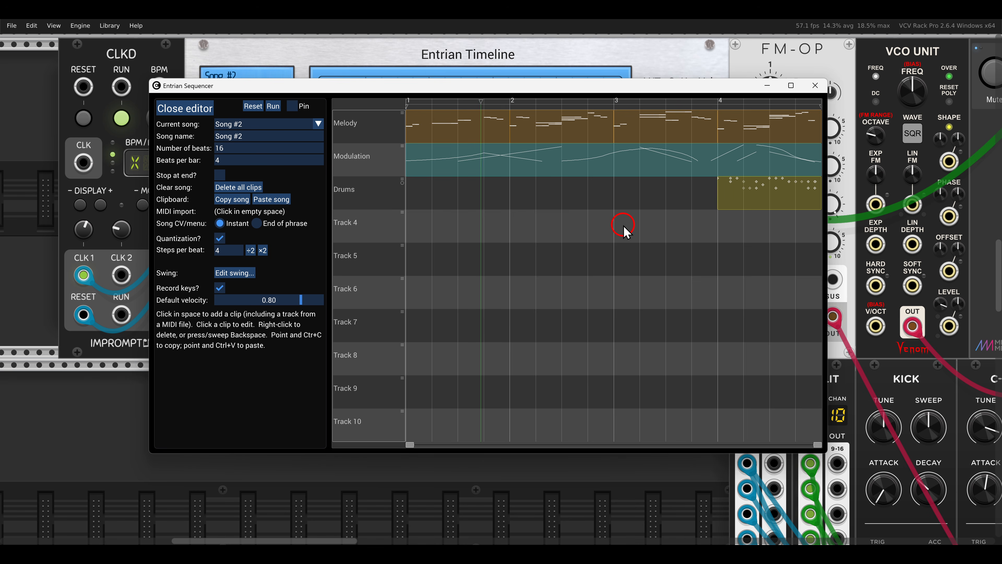
{"action": "left_click", "coordinate": [196, 111]}
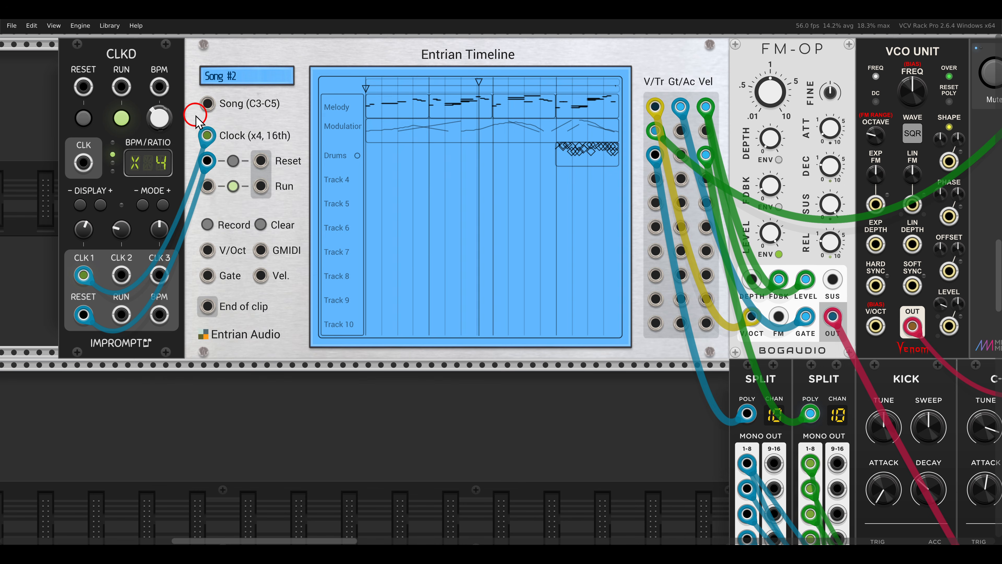
Step: Switch the timeline's current song to Song #1 and back to Song #2
{"action": "left_click_drag", "start_coordinate": [314, 224], "coordinate": [365, 284]}
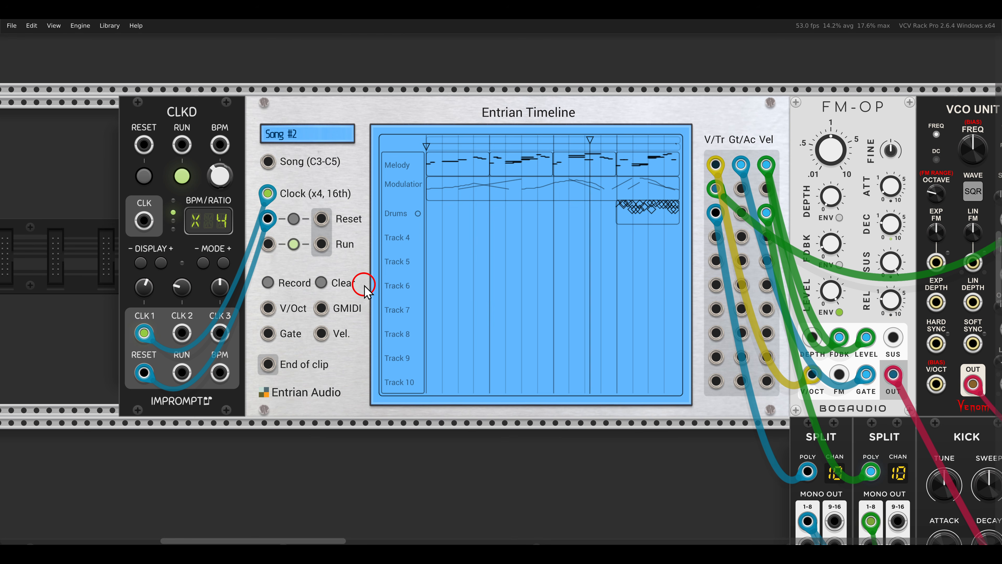
{"action": "left_click", "coordinate": [279, 144]}
{"action": "left_click", "coordinate": [313, 148]}
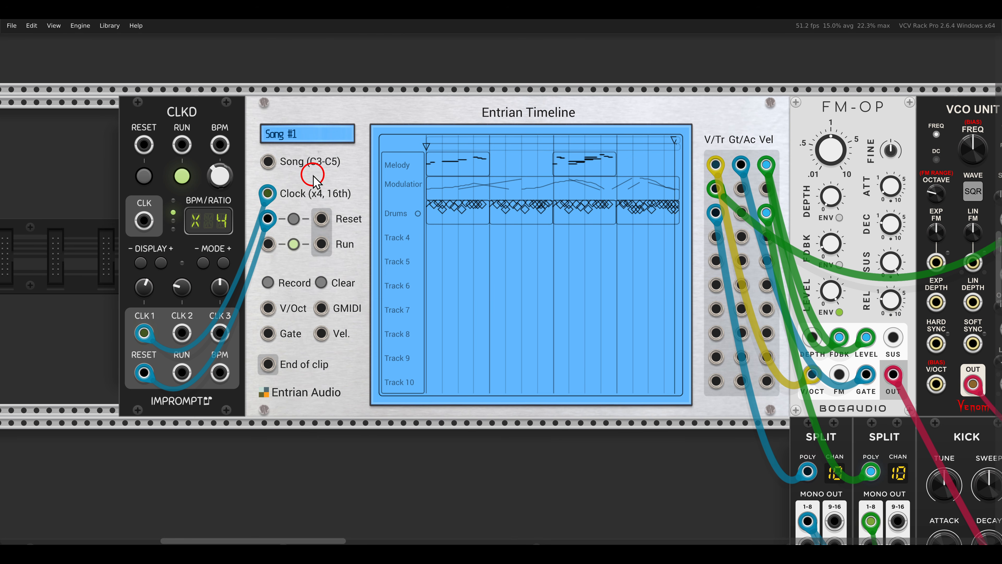
{"action": "left_click", "coordinate": [305, 136]}
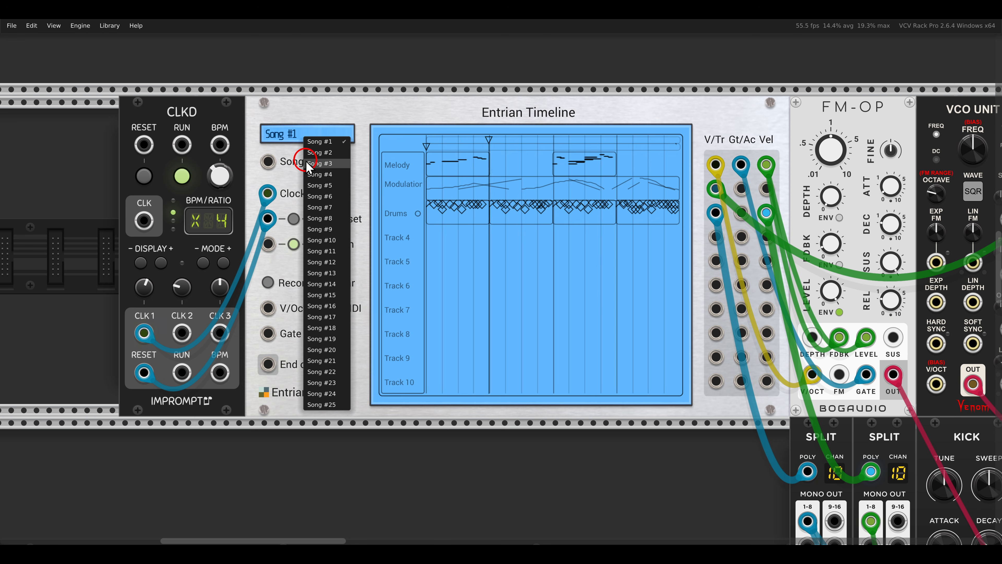
{"action": "left_click", "coordinate": [316, 152]}
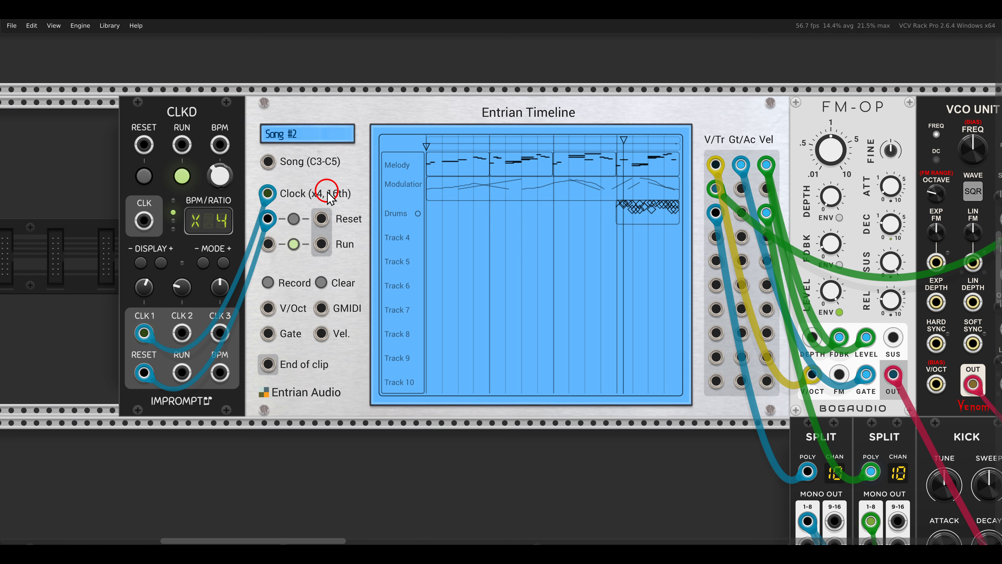
Step: Set the timeline's song input to trigger the next non-empty song, and patch CLKD's CLK 2 output into it
{"action": "right_click", "coordinate": [329, 115]}
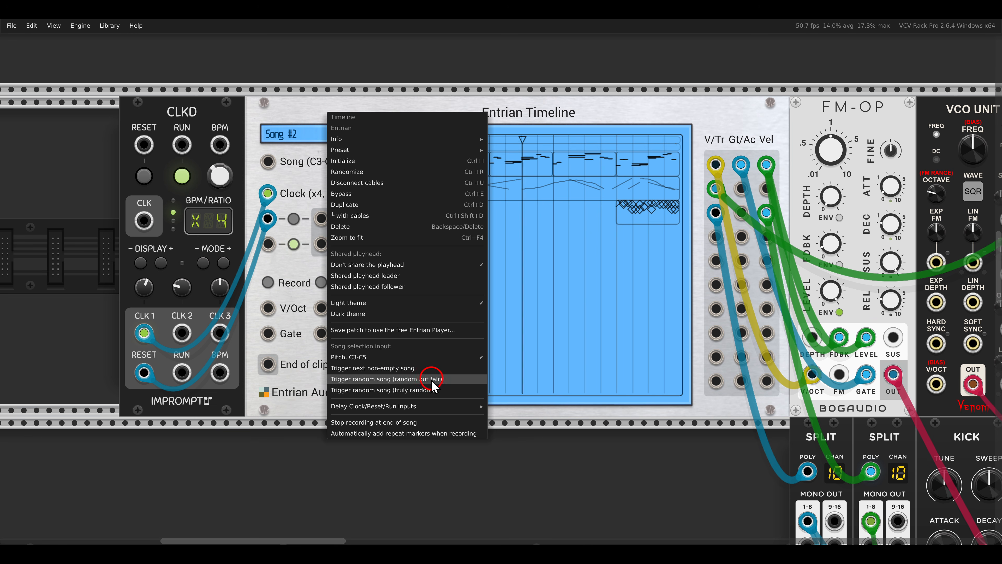
{"action": "left_click", "coordinate": [407, 371]}
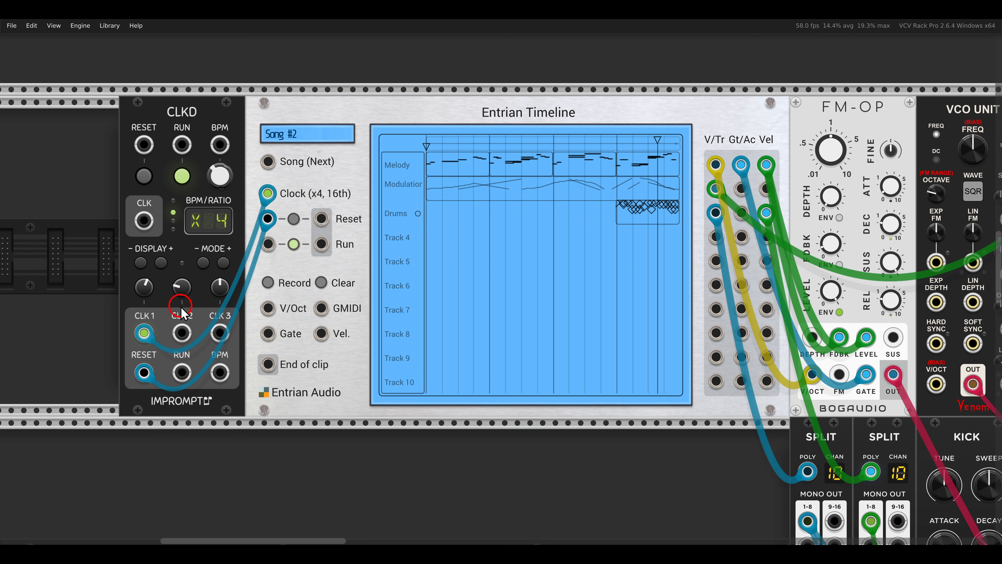
{"action": "left_click_drag", "start_coordinate": [185, 334], "coordinate": [268, 160]}
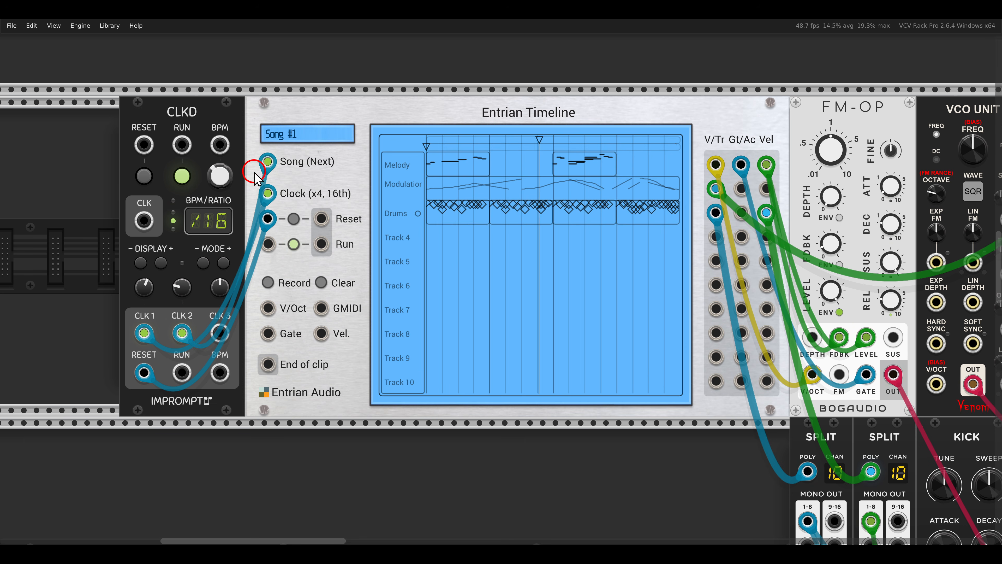
{"action": "left_click", "coordinate": [182, 175]}
{"action": "left_click", "coordinate": [182, 177]}
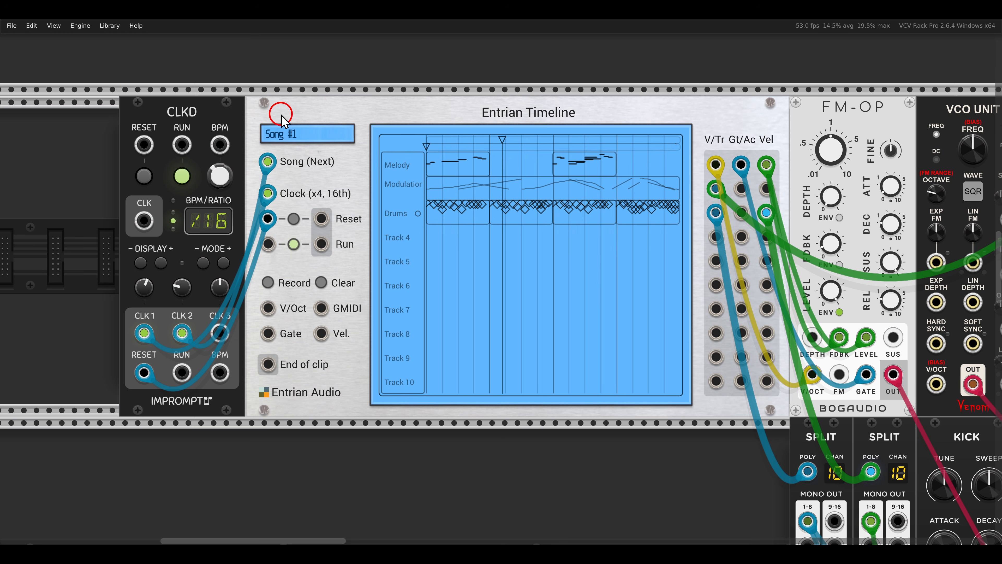
Step: Review the clip types offered for the empty Track 4 and close the song editor without adding one
{"action": "left_click", "coordinate": [449, 236]}
{"action": "left_click", "coordinate": [444, 233]}
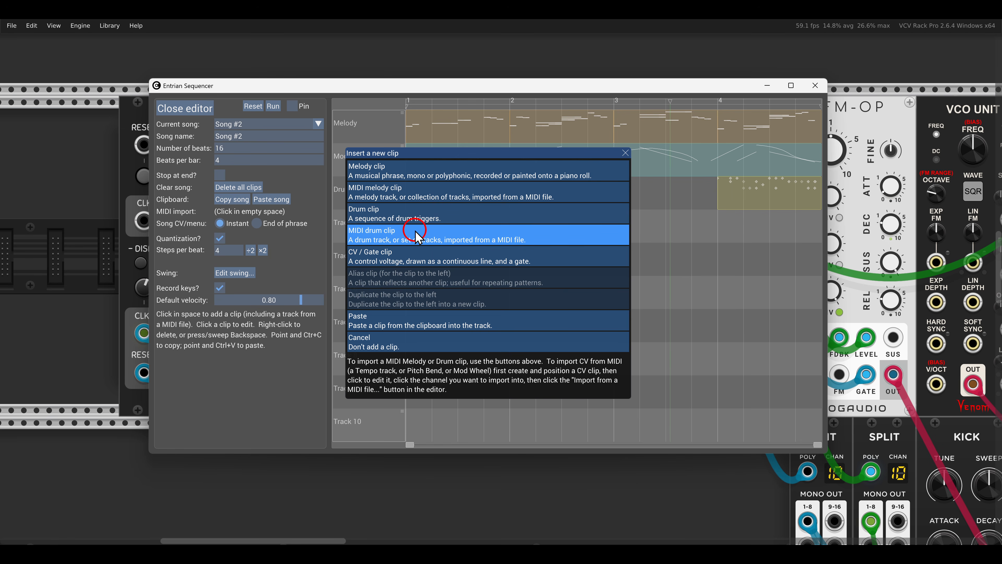
{"action": "left_click", "coordinate": [625, 153]}
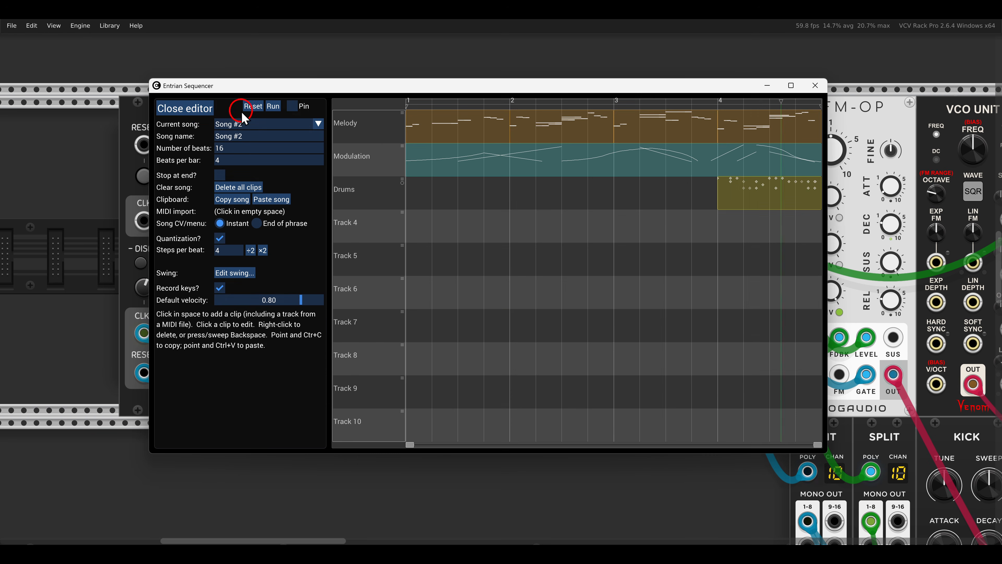
{"action": "left_click", "coordinate": [204, 113]}
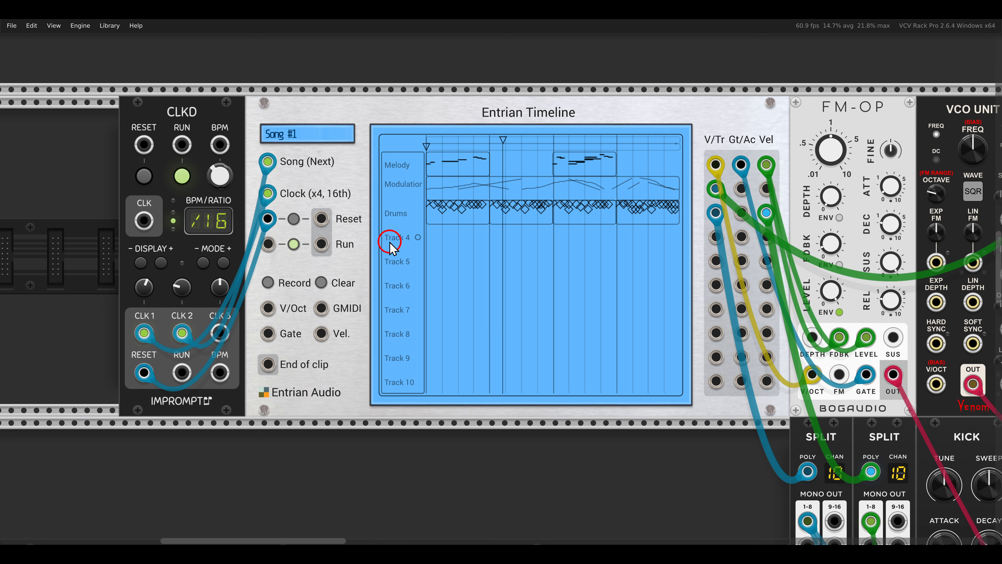
Step: Look over the Entrian Melody, CV and Drummer modules and return to the Timeline patch
{"action": "scroll", "coordinate": [384, 237], "scroll_direction": "down", "scroll_amount": 3}
{"action": "scroll", "coordinate": [465, 264], "scroll_direction": "up", "scroll_amount": 5}
{"action": "scroll", "coordinate": [470, 268], "scroll_direction": "up", "scroll_amount": 5}
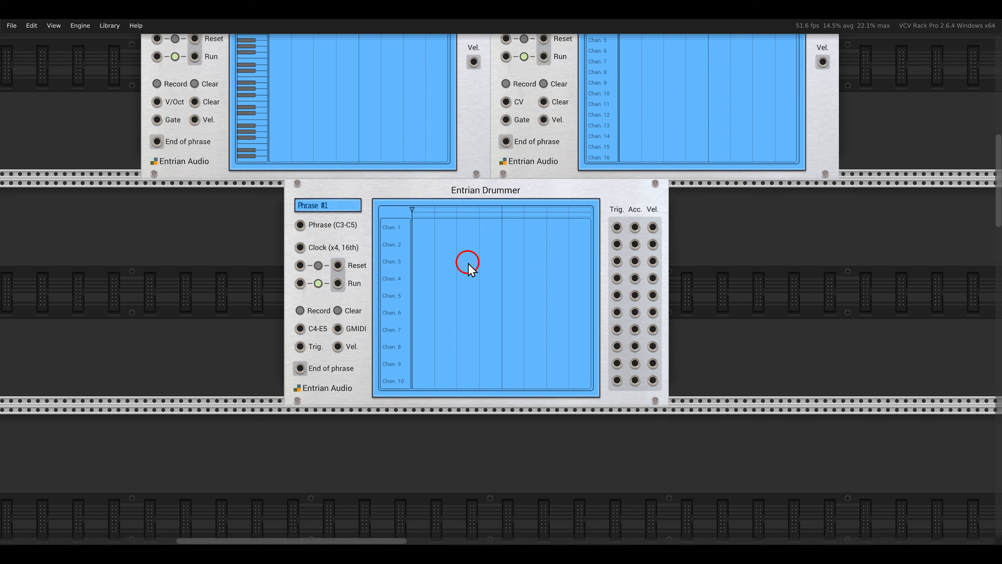
{"action": "scroll", "coordinate": [485, 268], "scroll_direction": "left", "scroll_amount": 1}
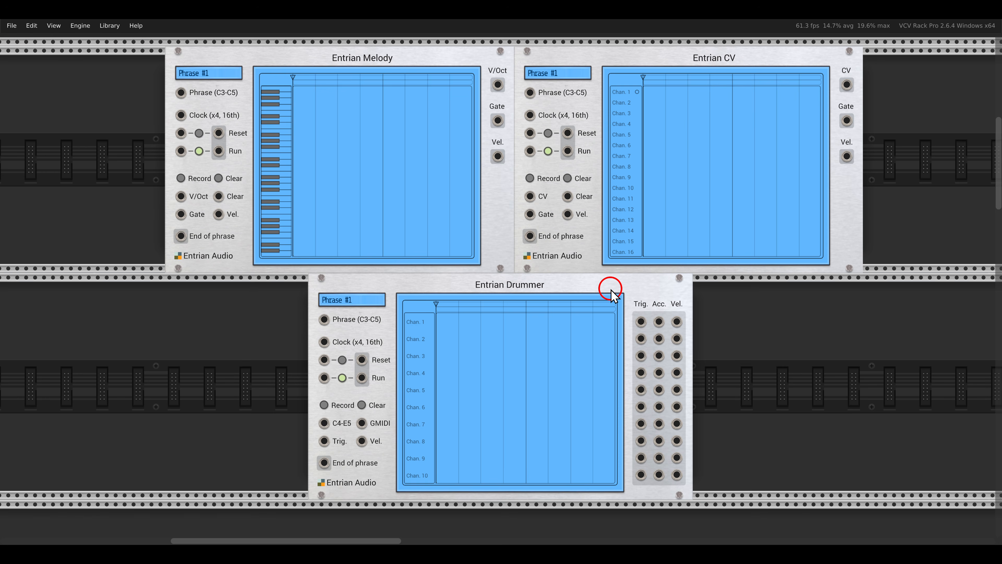
{"action": "scroll", "coordinate": [611, 295], "scroll_direction": "down", "scroll_amount": 15}
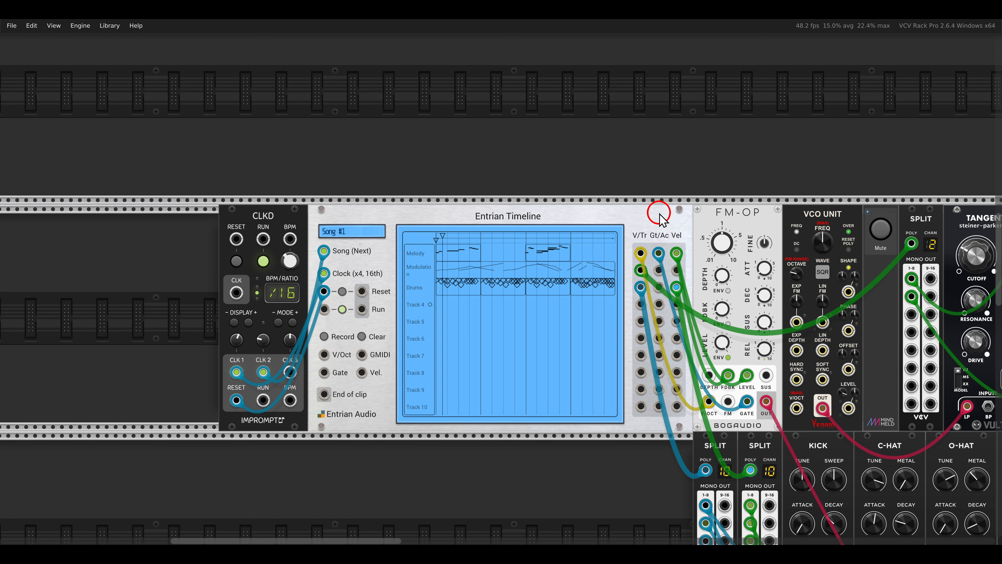
{"action": "left_click_drag", "start_coordinate": [660, 214], "coordinate": [631, 169]}
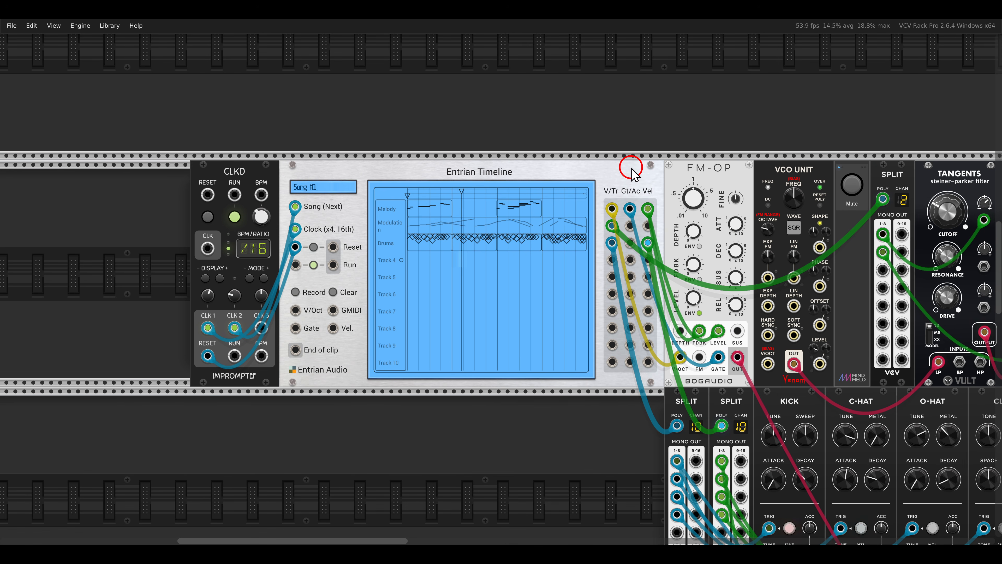